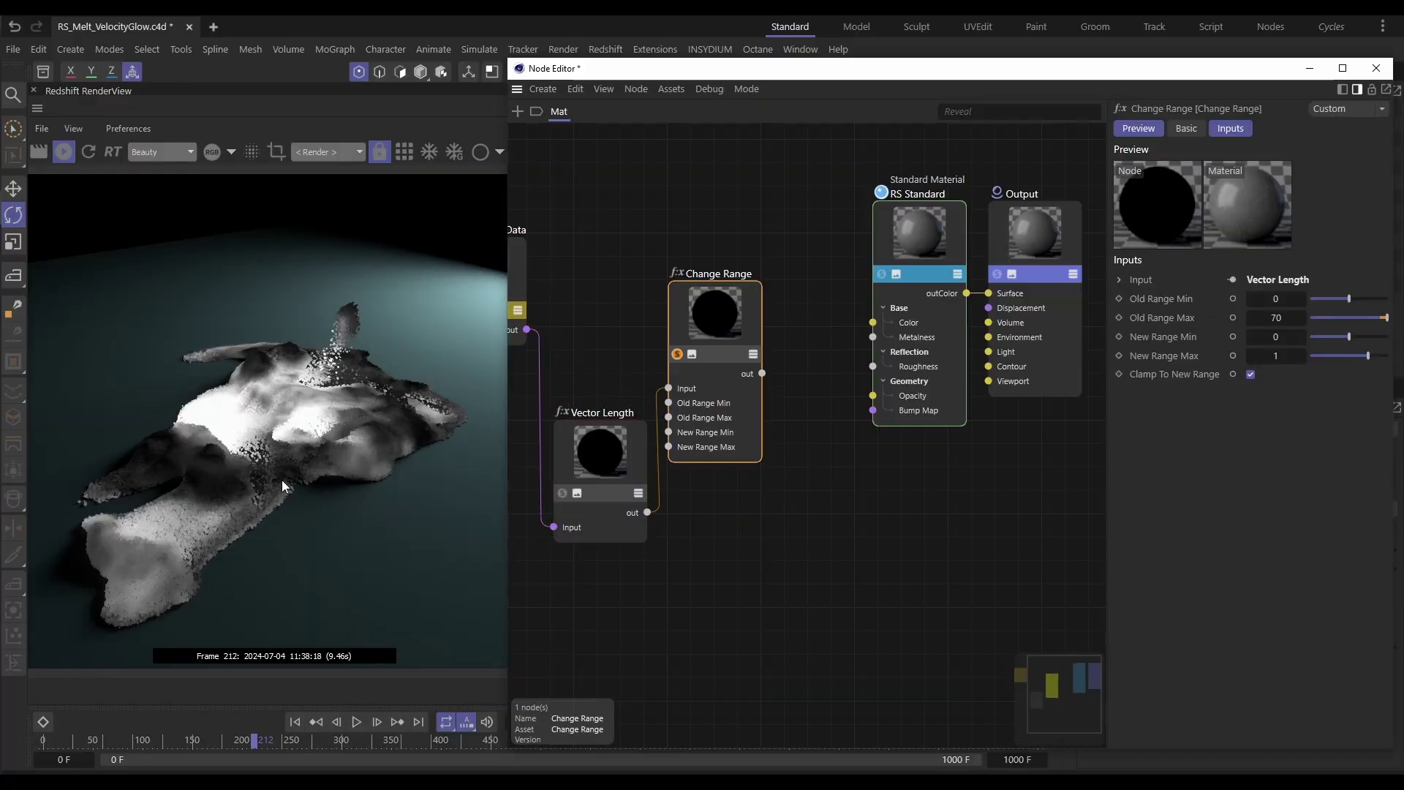
Step: Add a Scalar Ramp fed by Change Range and an Incandescent node, then edit Layer 1's blend colour
{"action": "left_click_drag", "start_coordinate": [762, 373], "coordinate": [786, 545]}
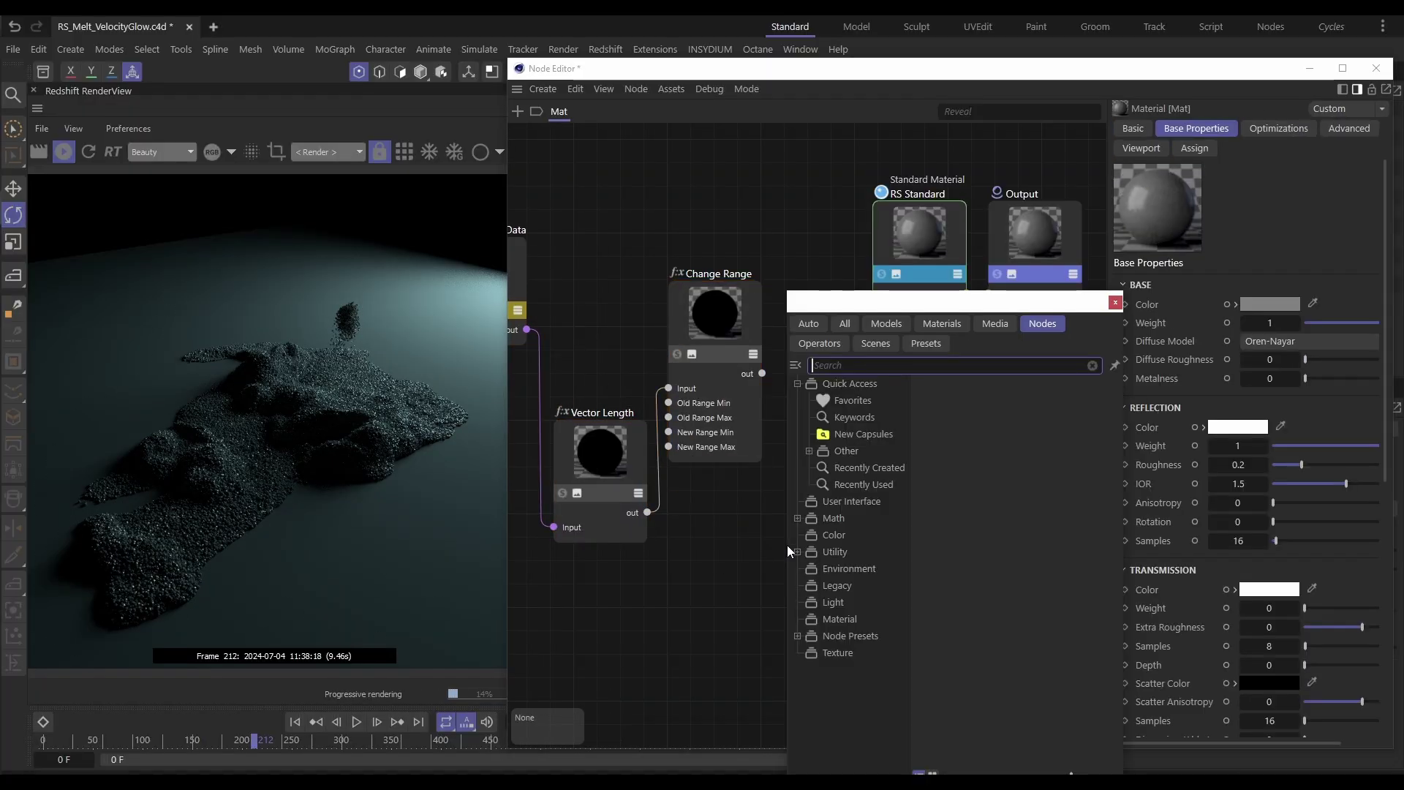
{"action": "left_click", "coordinate": [803, 524]}
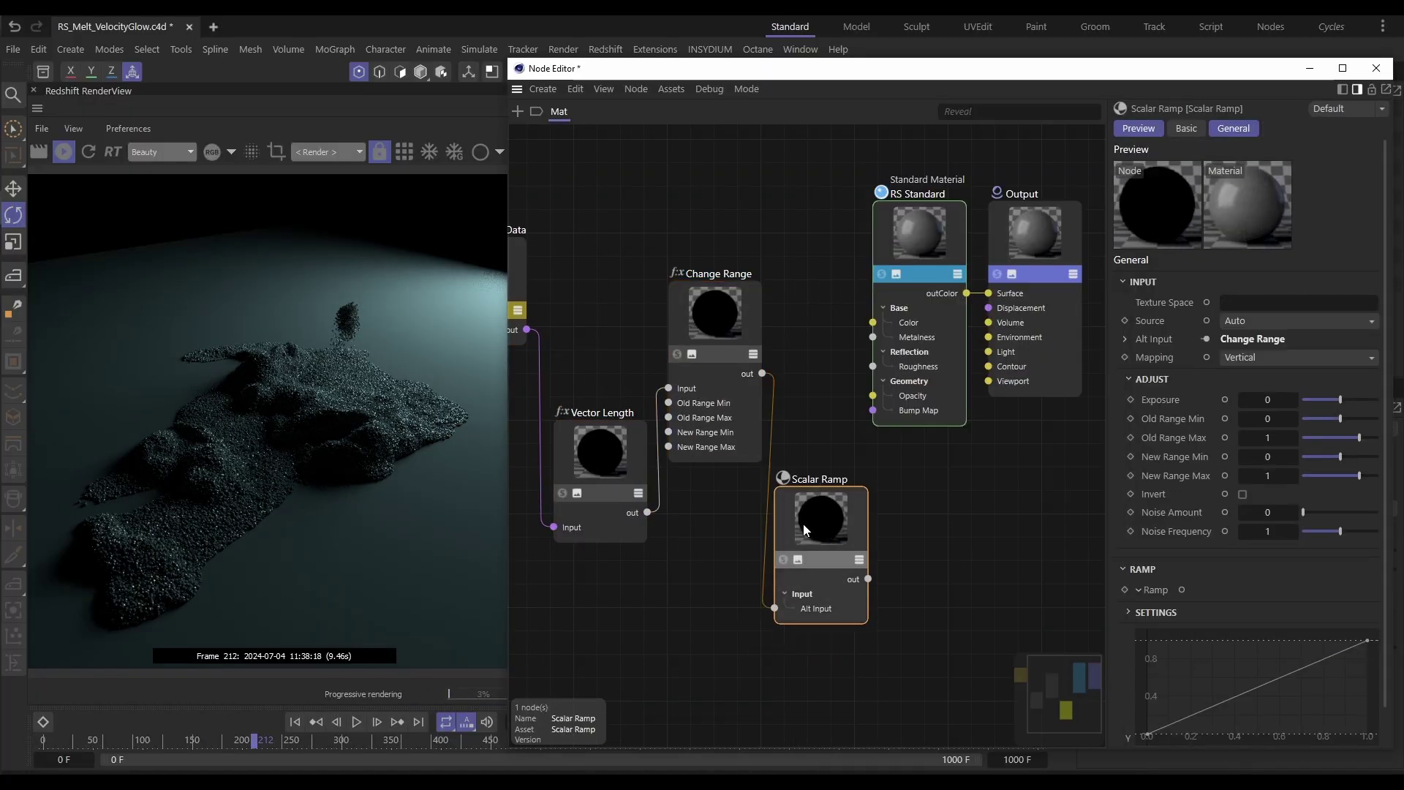
{"action": "left_click", "coordinate": [905, 550]}
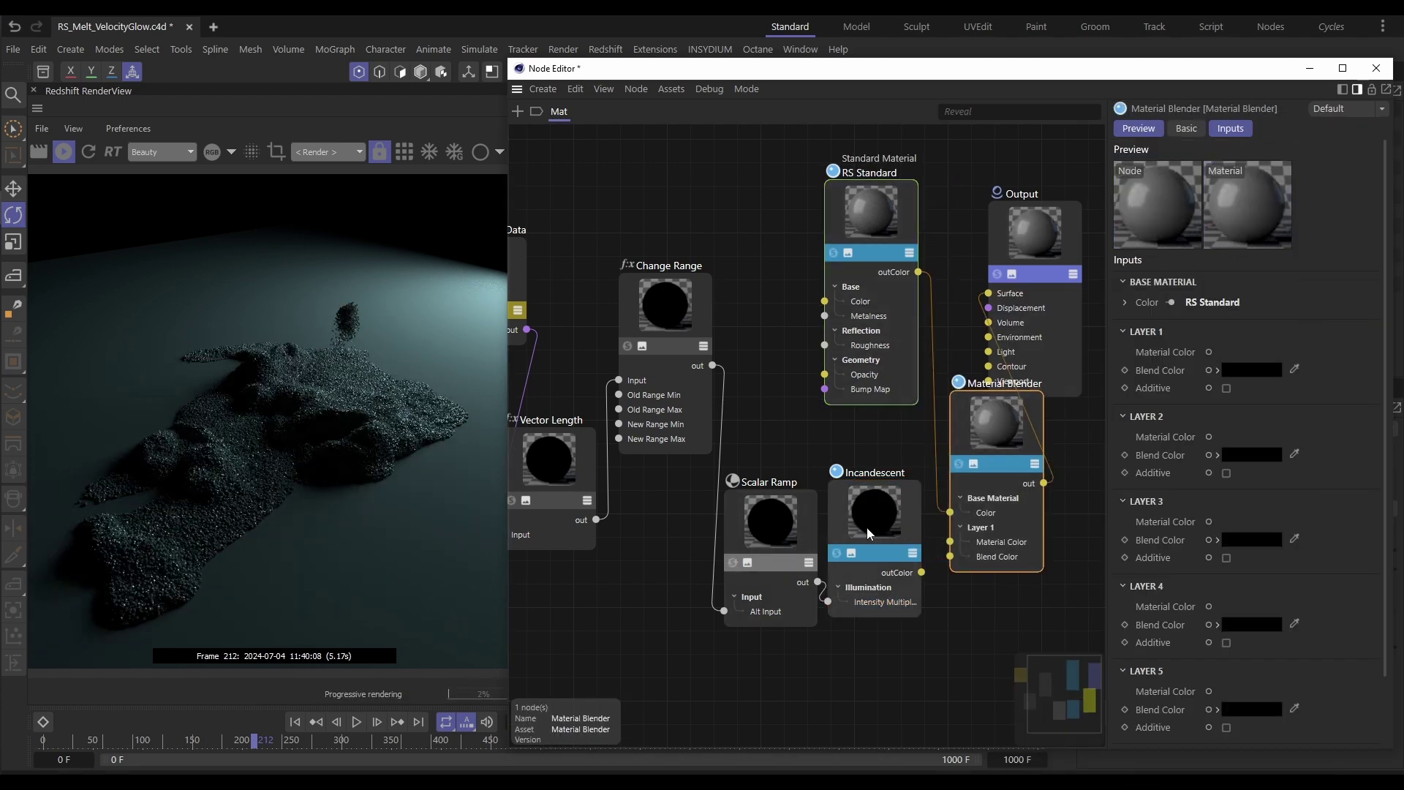
{"action": "left_click", "coordinate": [1251, 369]}
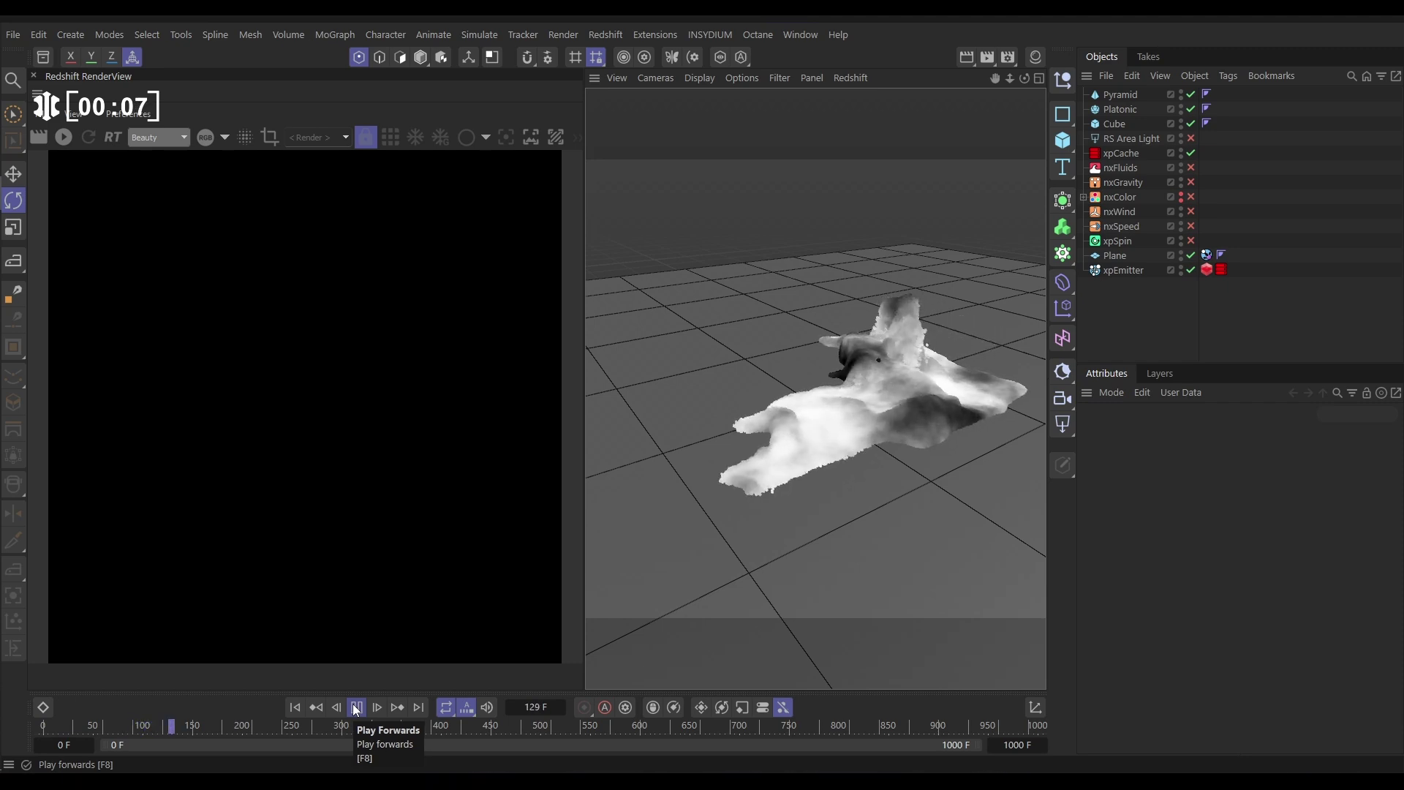
Step: Stop playback at frame 156, start the Redshift RenderView, and enable the RS Area Light
{"action": "left_click", "coordinate": [356, 707]}
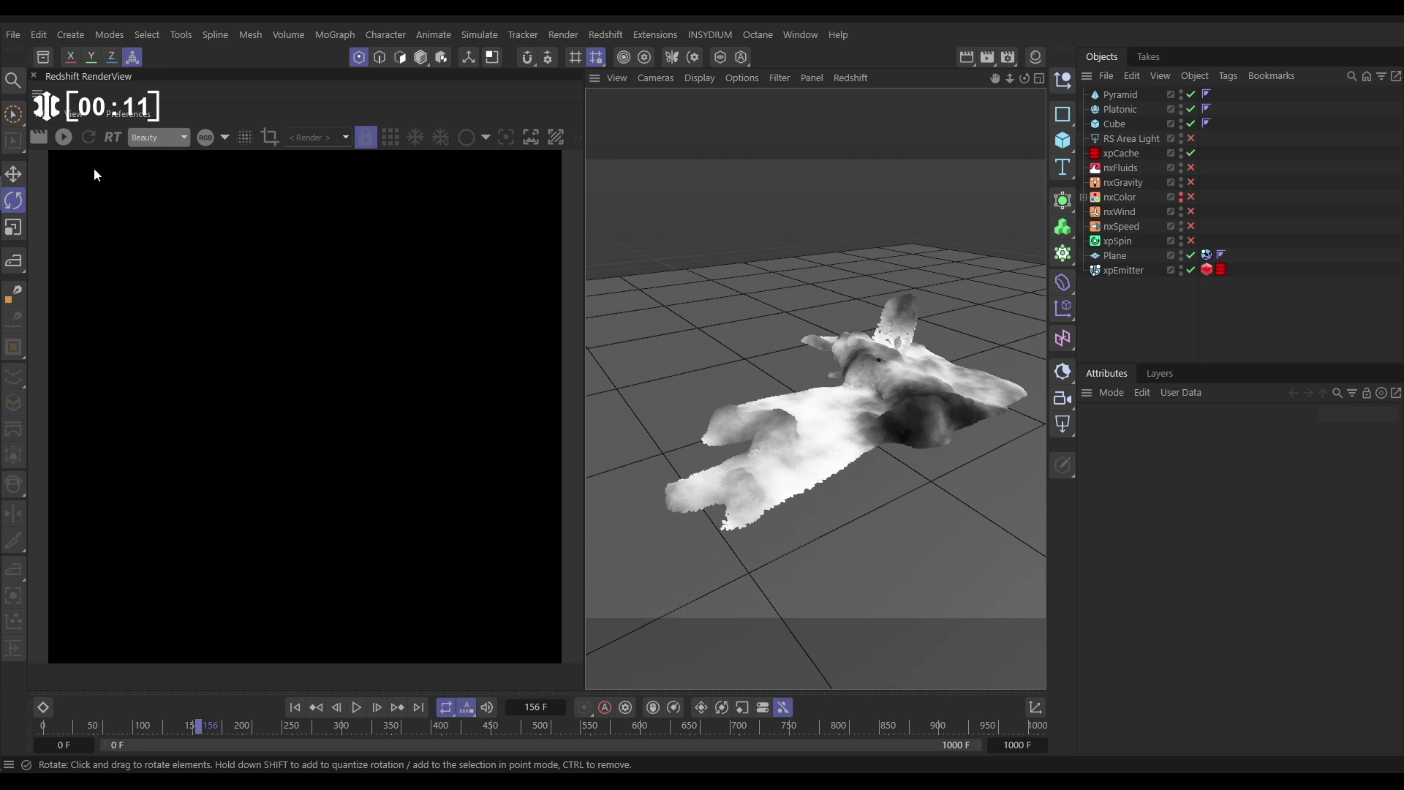
{"action": "left_click", "coordinate": [64, 138]}
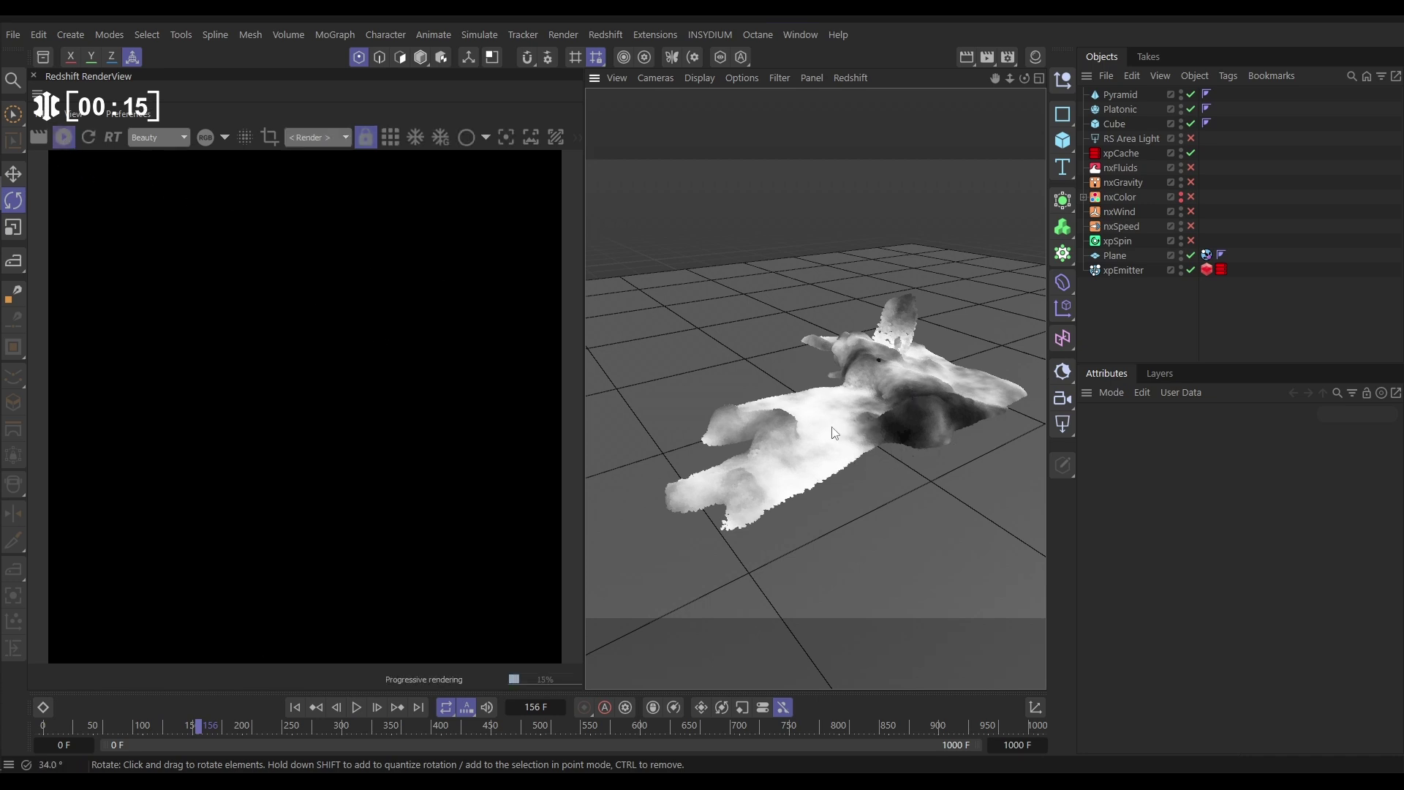
{"action": "left_click", "coordinate": [1190, 139]}
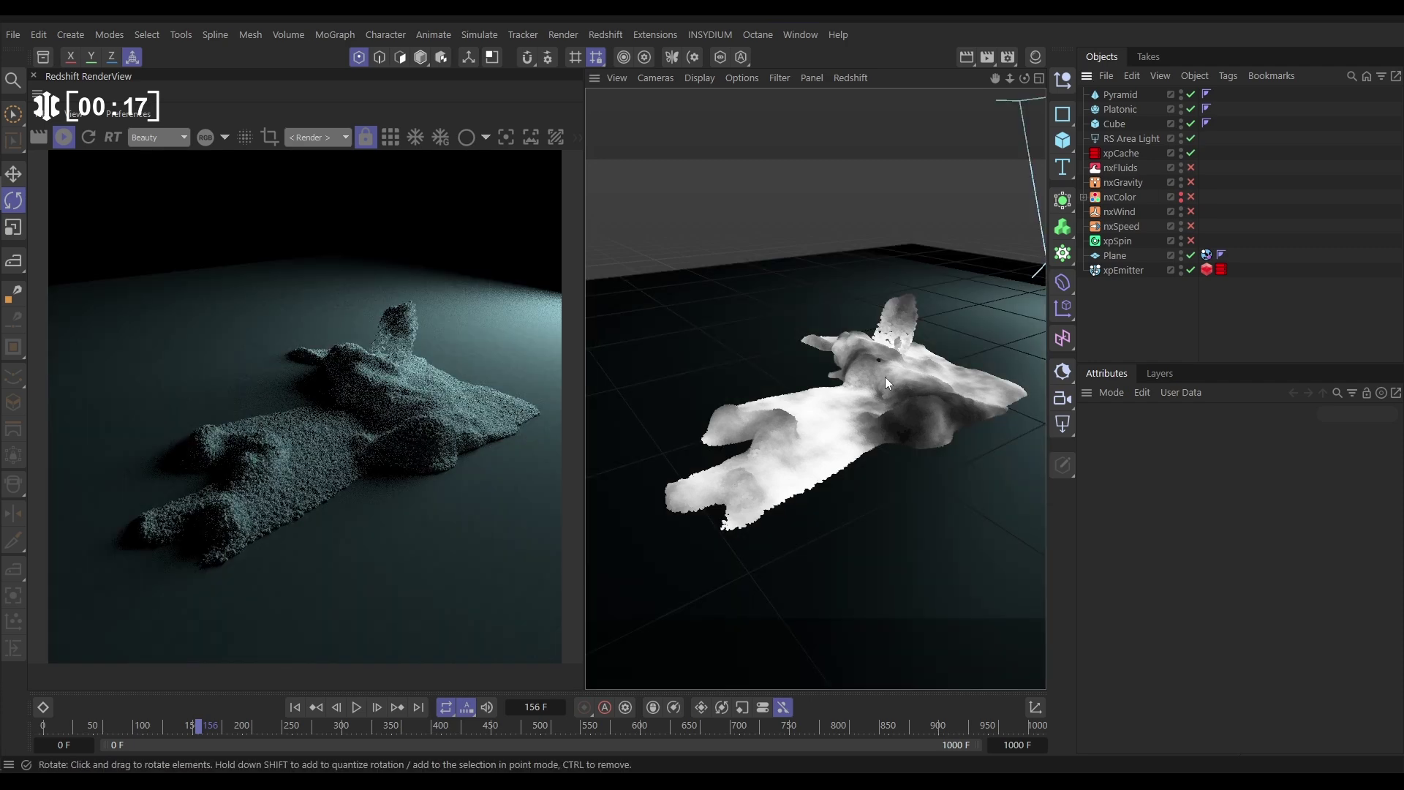
Step: Orbit closer to the fluid mesh and show xpEmitter's emission settings
{"action": "scroll", "coordinate": [885, 375], "scroll_direction": "down", "scroll_amount": 3}
{"action": "left_click_drag", "start_coordinate": [858, 397], "coordinate": [969, 260], "text": "alt"}
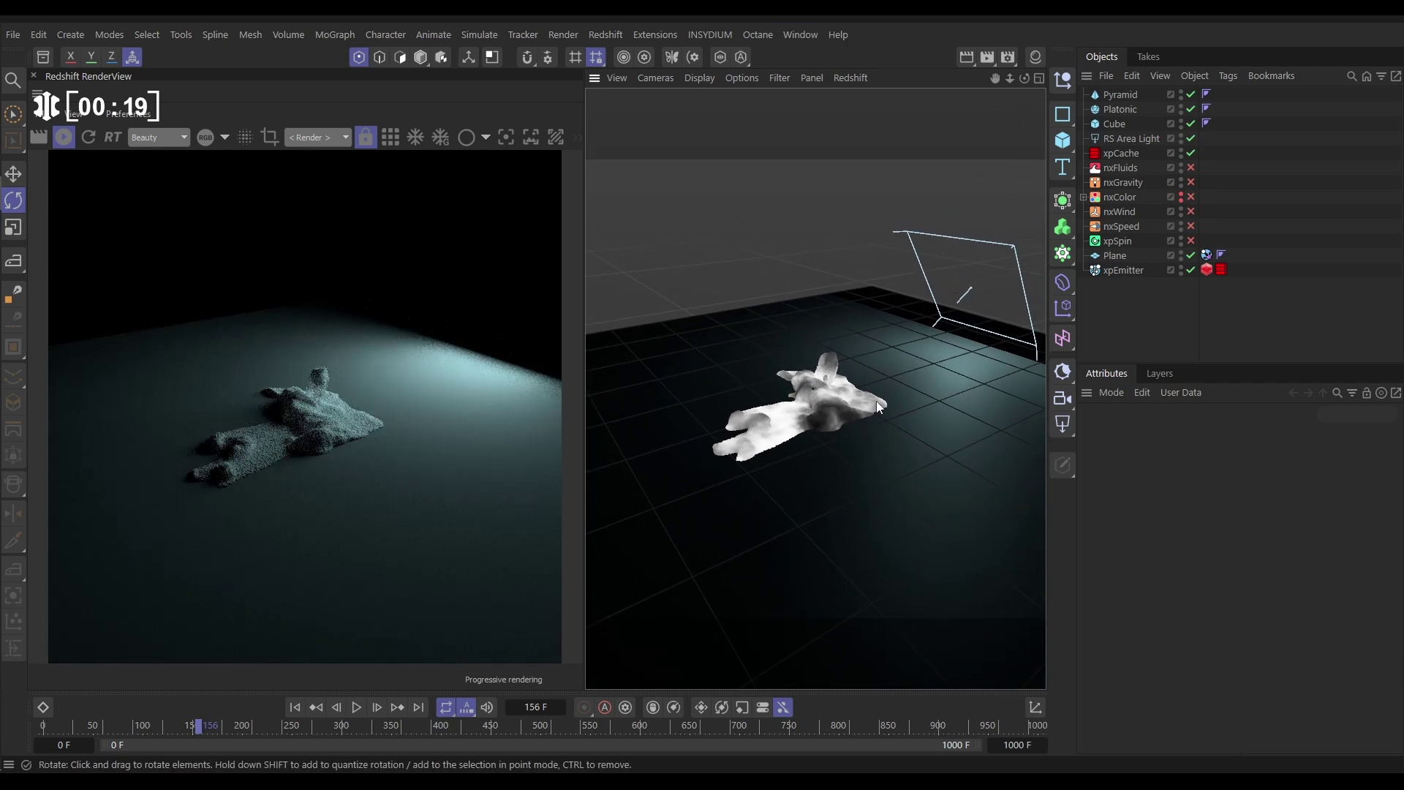
{"action": "left_click_drag", "start_coordinate": [783, 430], "coordinate": [813, 417], "text": "alt"}
{"action": "scroll", "coordinate": [812, 429], "scroll_direction": "up", "scroll_amount": 3}
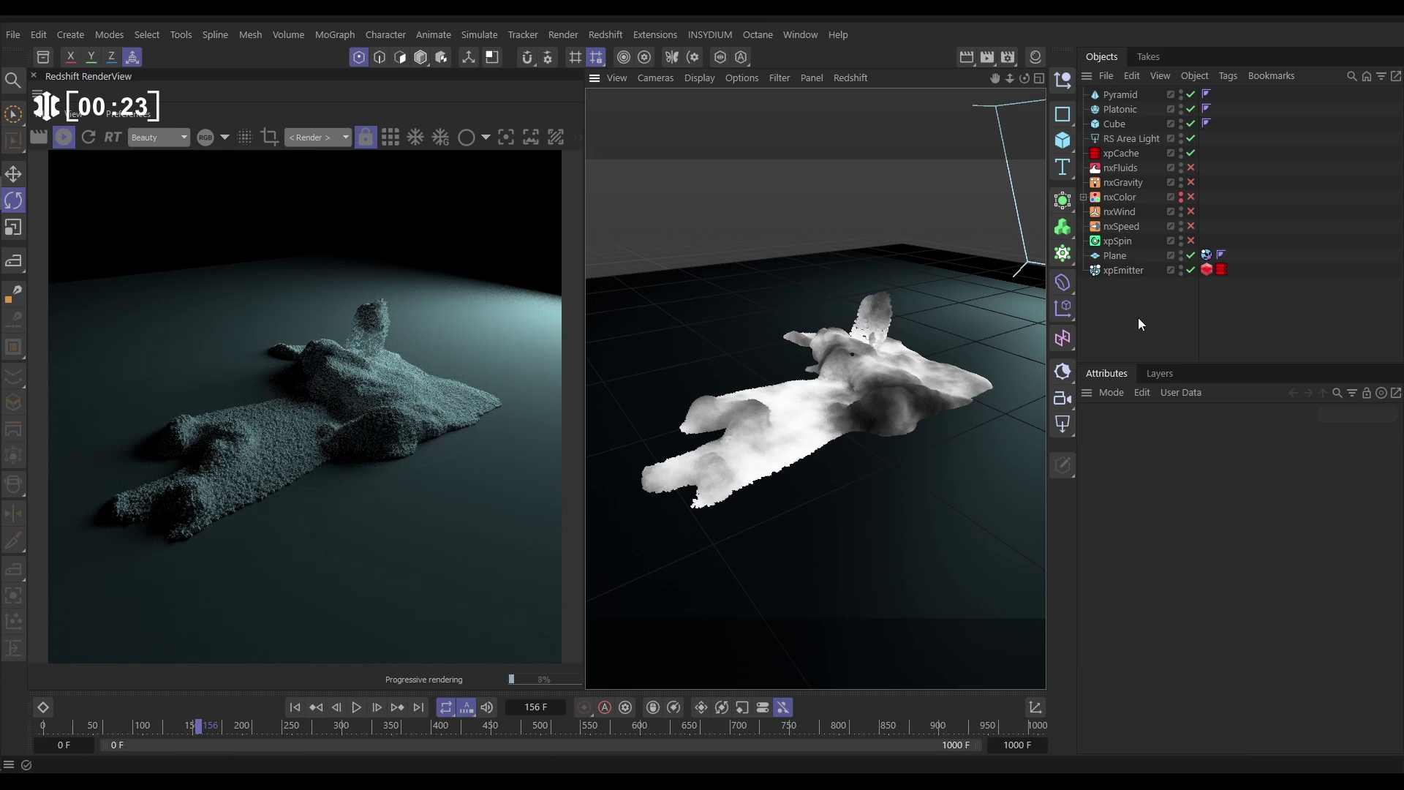
{"action": "left_click", "coordinate": [1119, 271]}
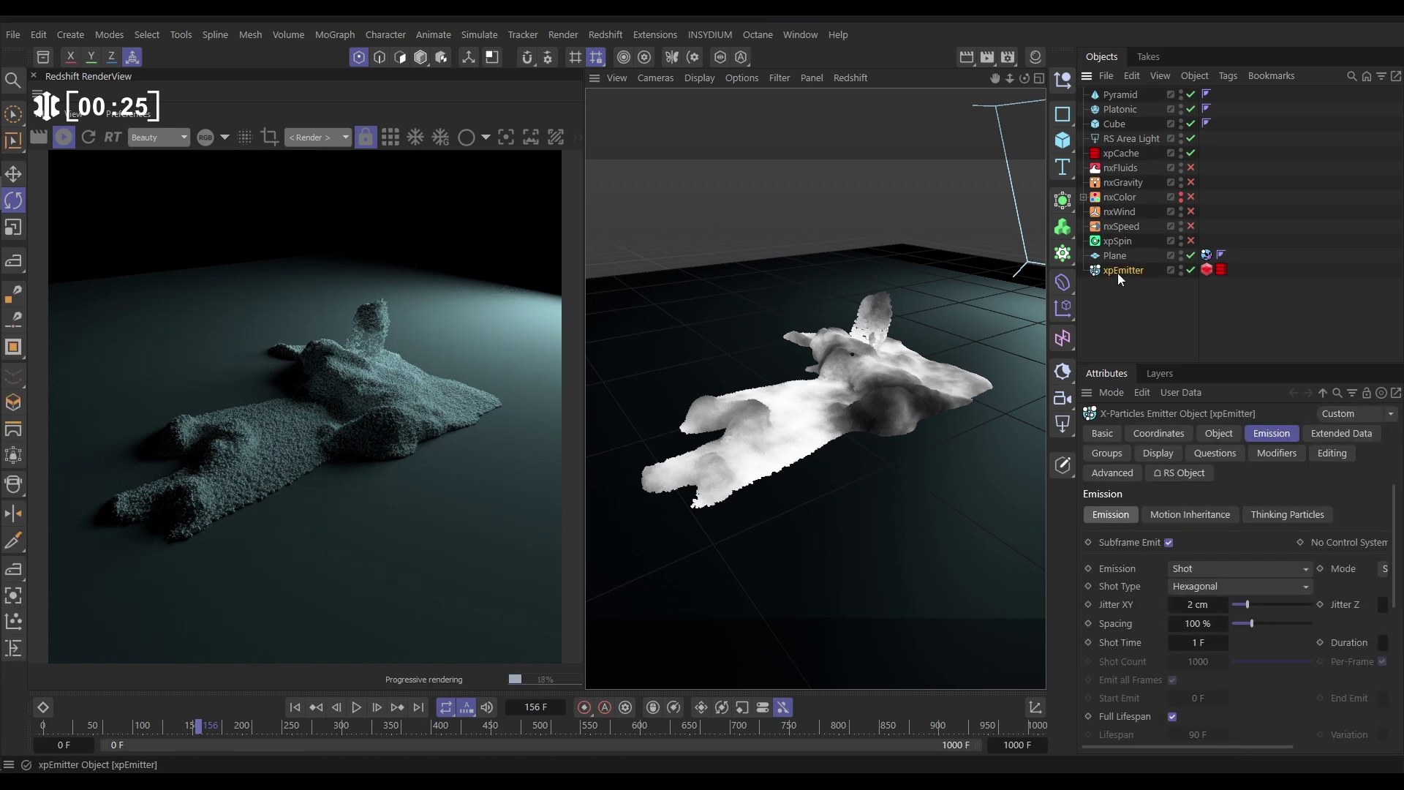
Step: Check xpEmitter's Redshift instance shapes, then create a new material named Mat in the Material Manager
{"action": "left_click", "coordinate": [1206, 270]}
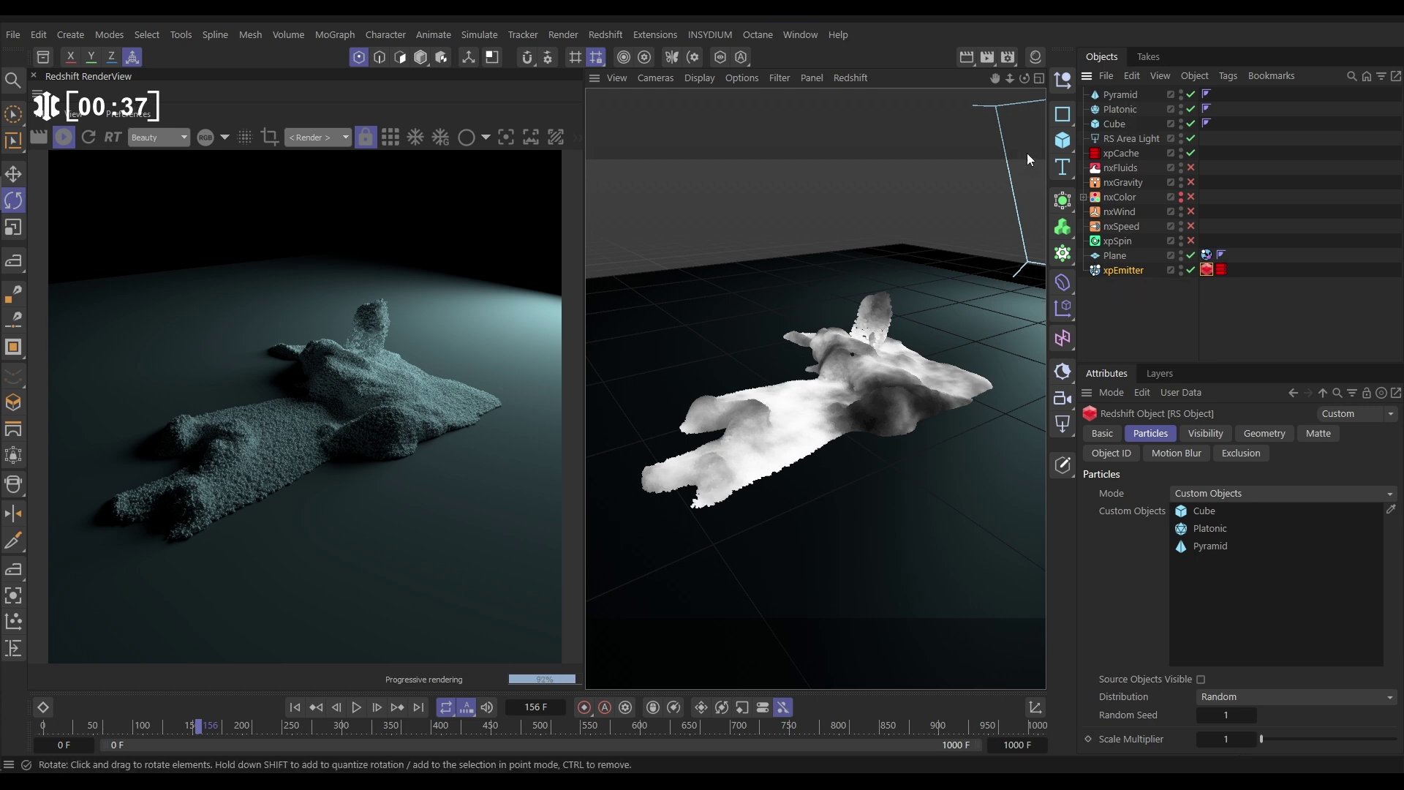
{"action": "left_click", "coordinate": [1035, 56]}
{"action": "double_click", "coordinate": [978, 147]}
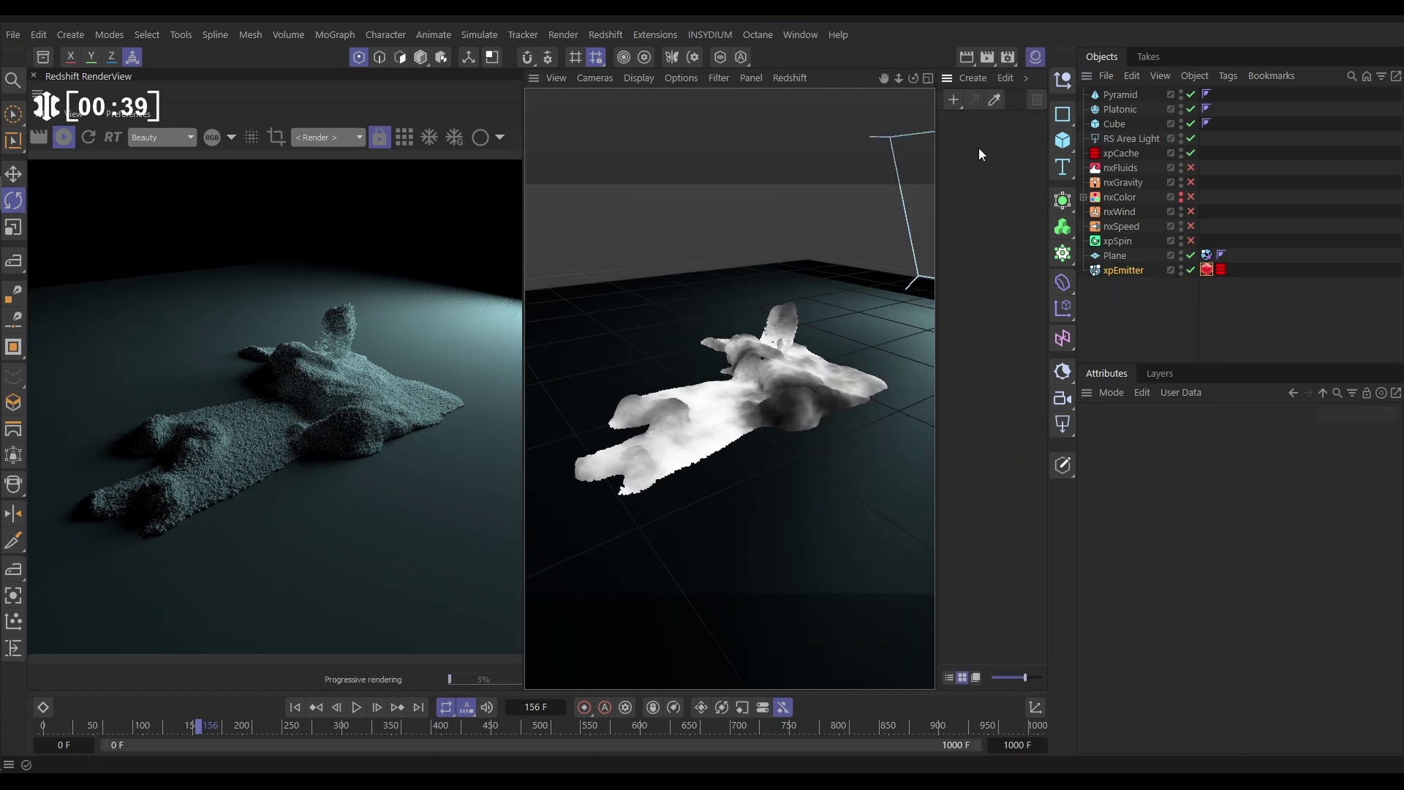
Step: Apply Mat to the Pyramid, copy its material tag onto Platonic and Cube, and orbit the view
{"action": "left_click_drag", "start_coordinate": [954, 135], "coordinate": [1108, 112]}
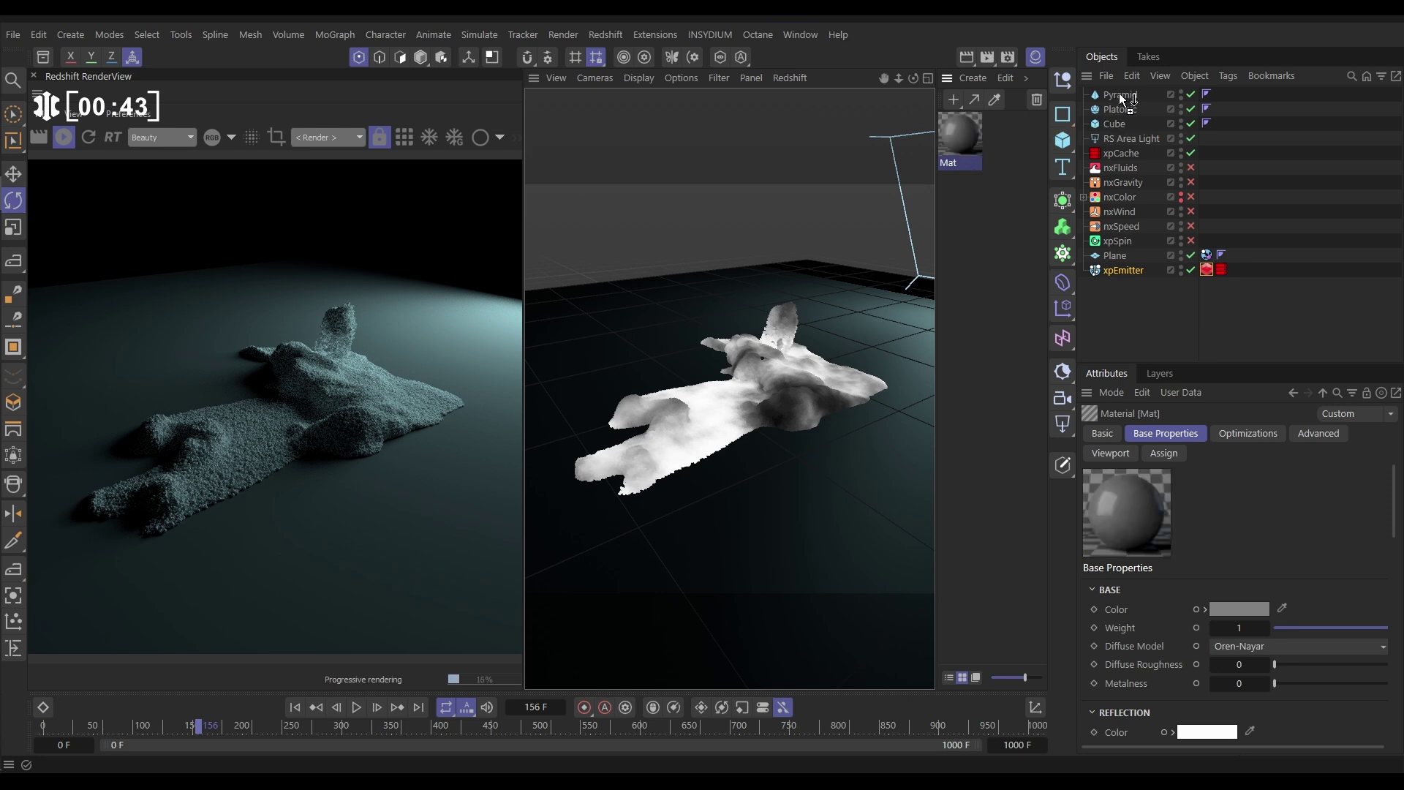
{"action": "left_click_drag", "start_coordinate": [1119, 94], "coordinate": [1119, 94]}
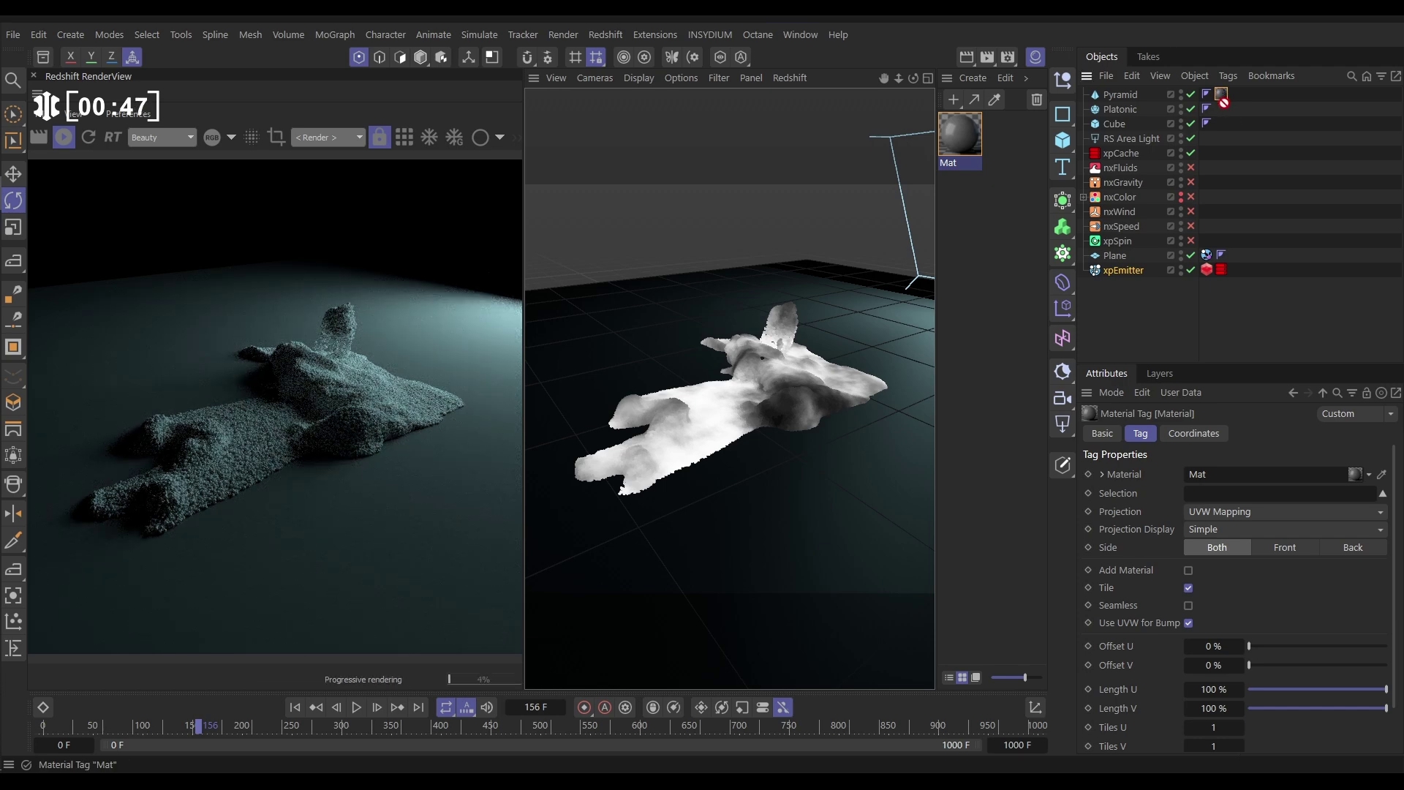
{"action": "left_click_drag", "start_coordinate": [1221, 98], "coordinate": [1222, 124], "text": "ctrl"}
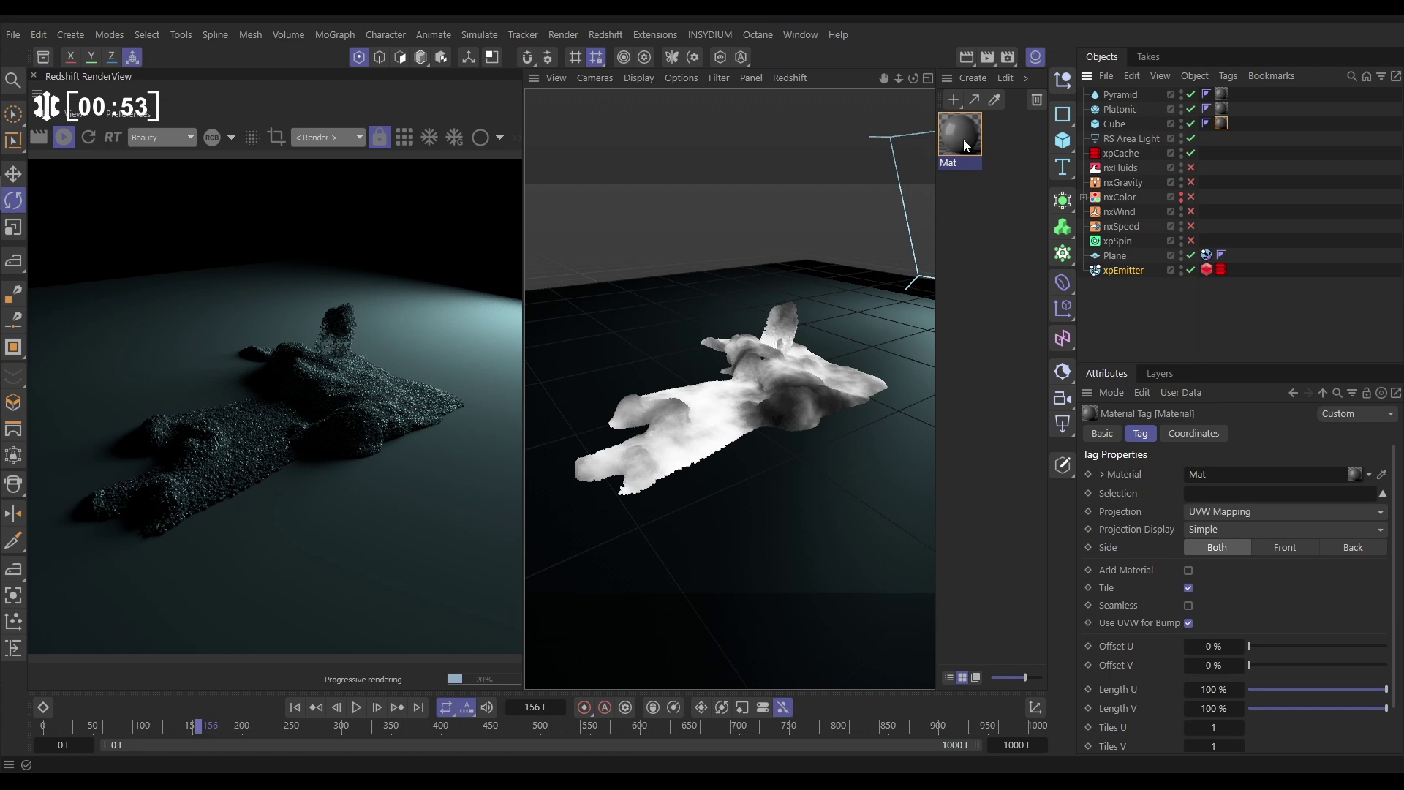
{"action": "left_click_drag", "start_coordinate": [764, 386], "coordinate": [797, 348], "text": "alt"}
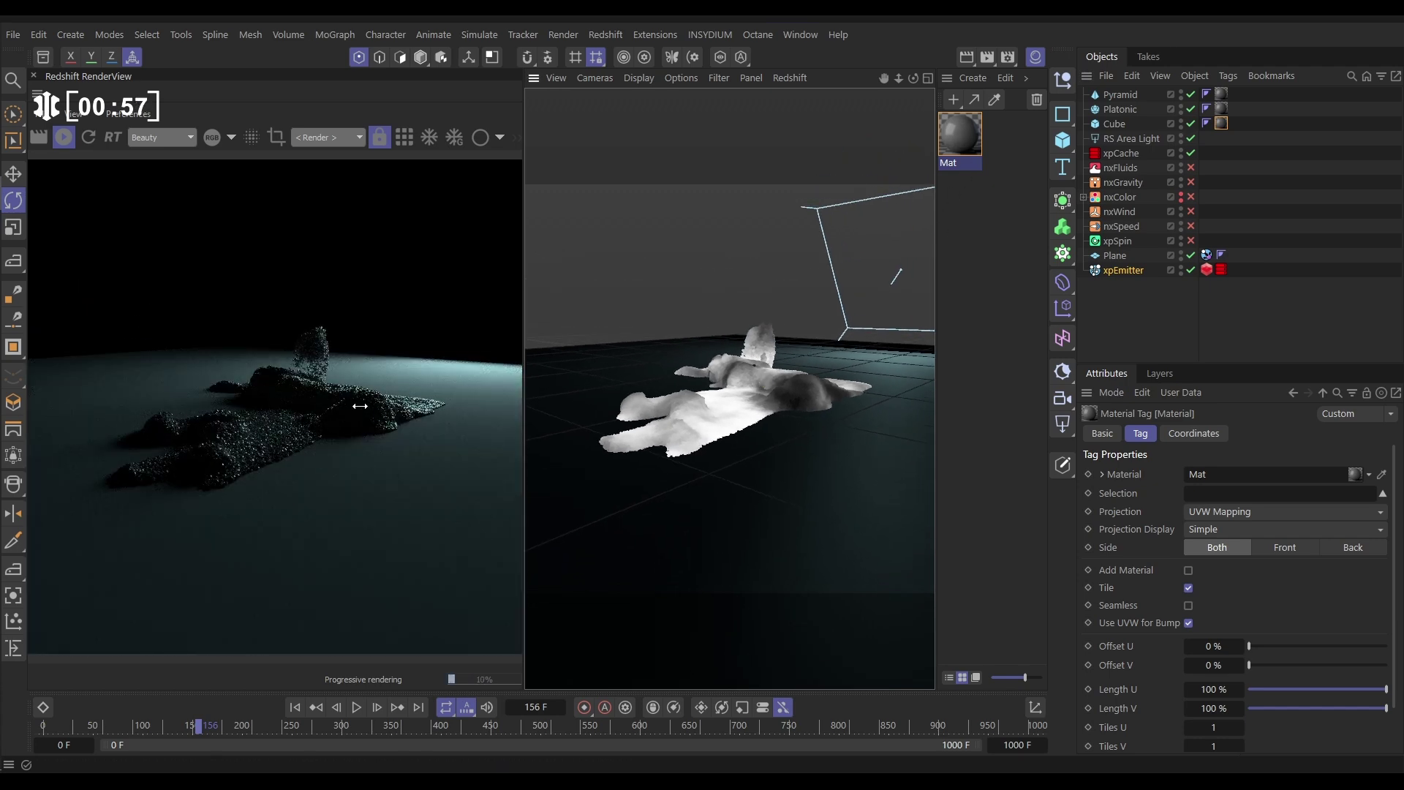
{"action": "left_click_drag", "start_coordinate": [682, 406], "coordinate": [677, 461], "text": "alt"}
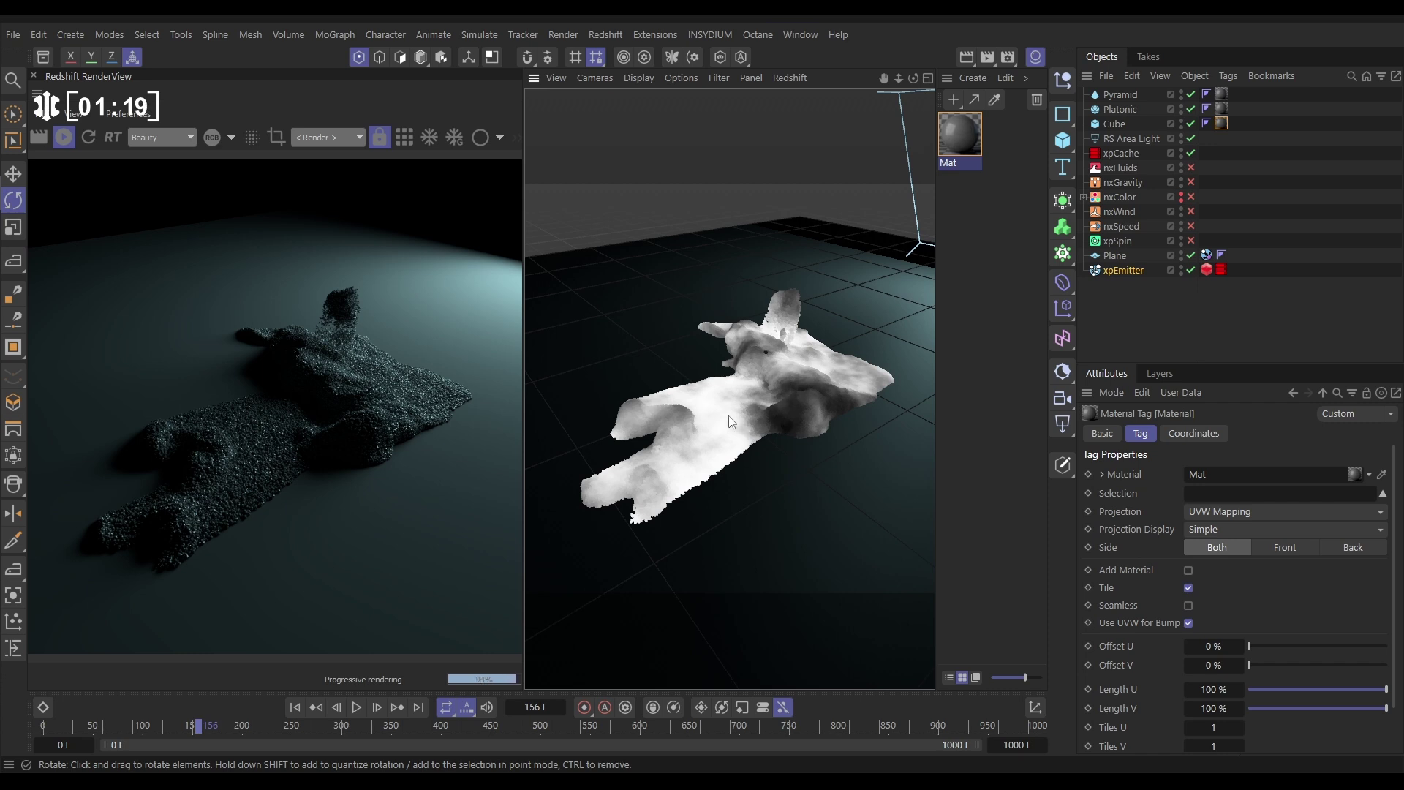
Step: Peek at nxColor's Random Field, collapse it again, and open Mat in the Node Editor
{"action": "left_click", "coordinate": [1084, 197]}
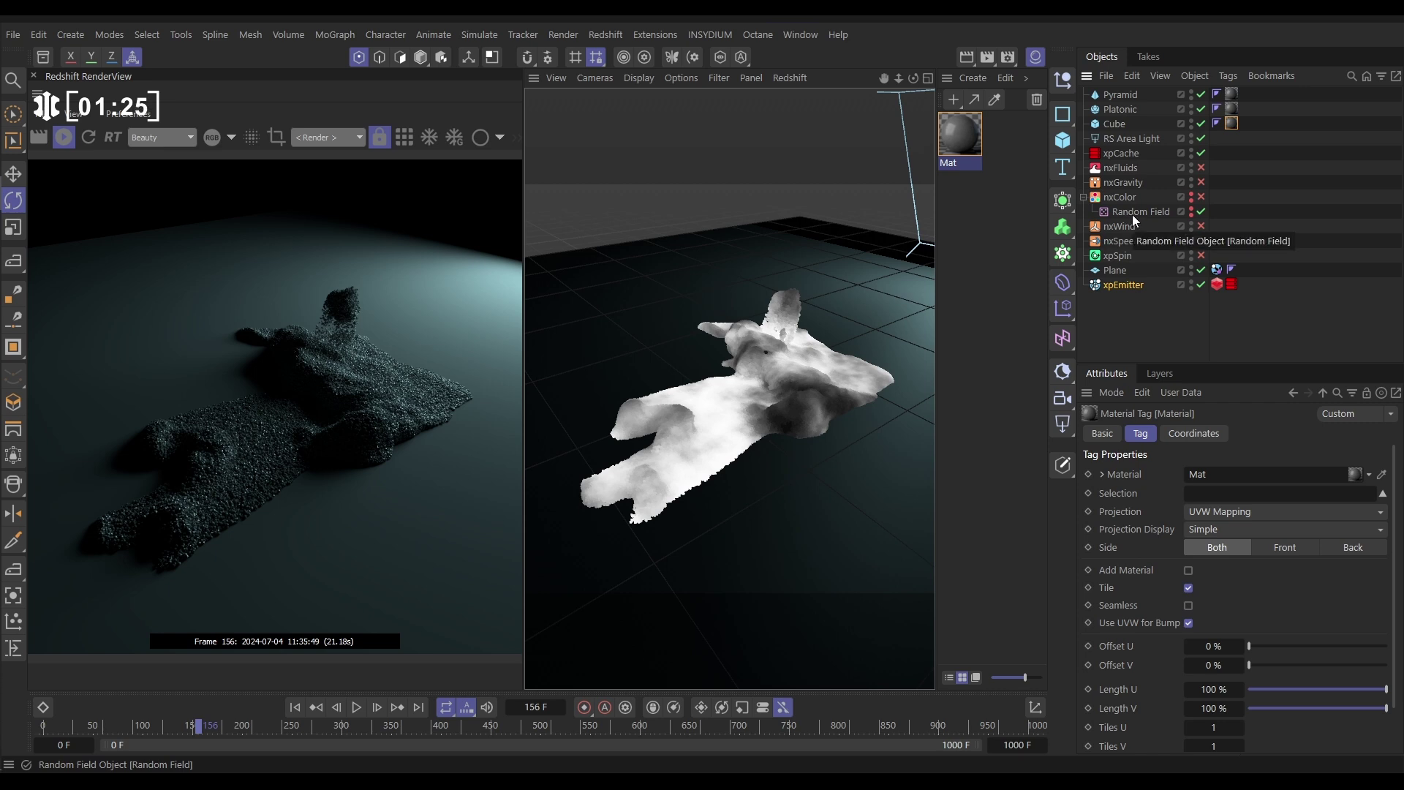
{"action": "left_click", "coordinate": [1084, 197]}
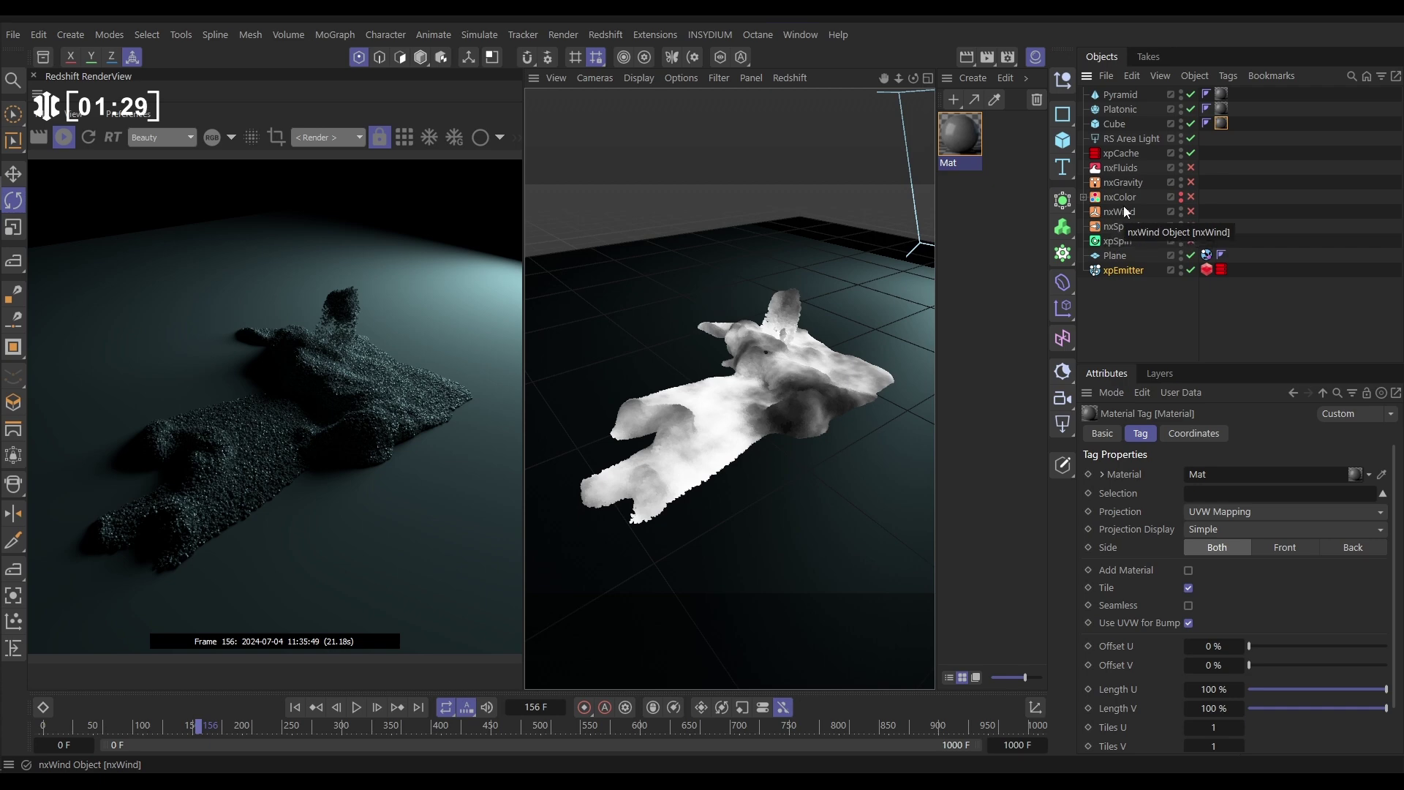
{"action": "double_click", "coordinate": [951, 132]}
Step: Reposition the Node Editor and move the RS Standard and Output nodes up and right
{"action": "left_click_drag", "start_coordinate": [876, 98], "coordinate": [899, 43]}
{"action": "left_click_drag", "start_coordinate": [678, 232], "coordinate": [878, 450]}
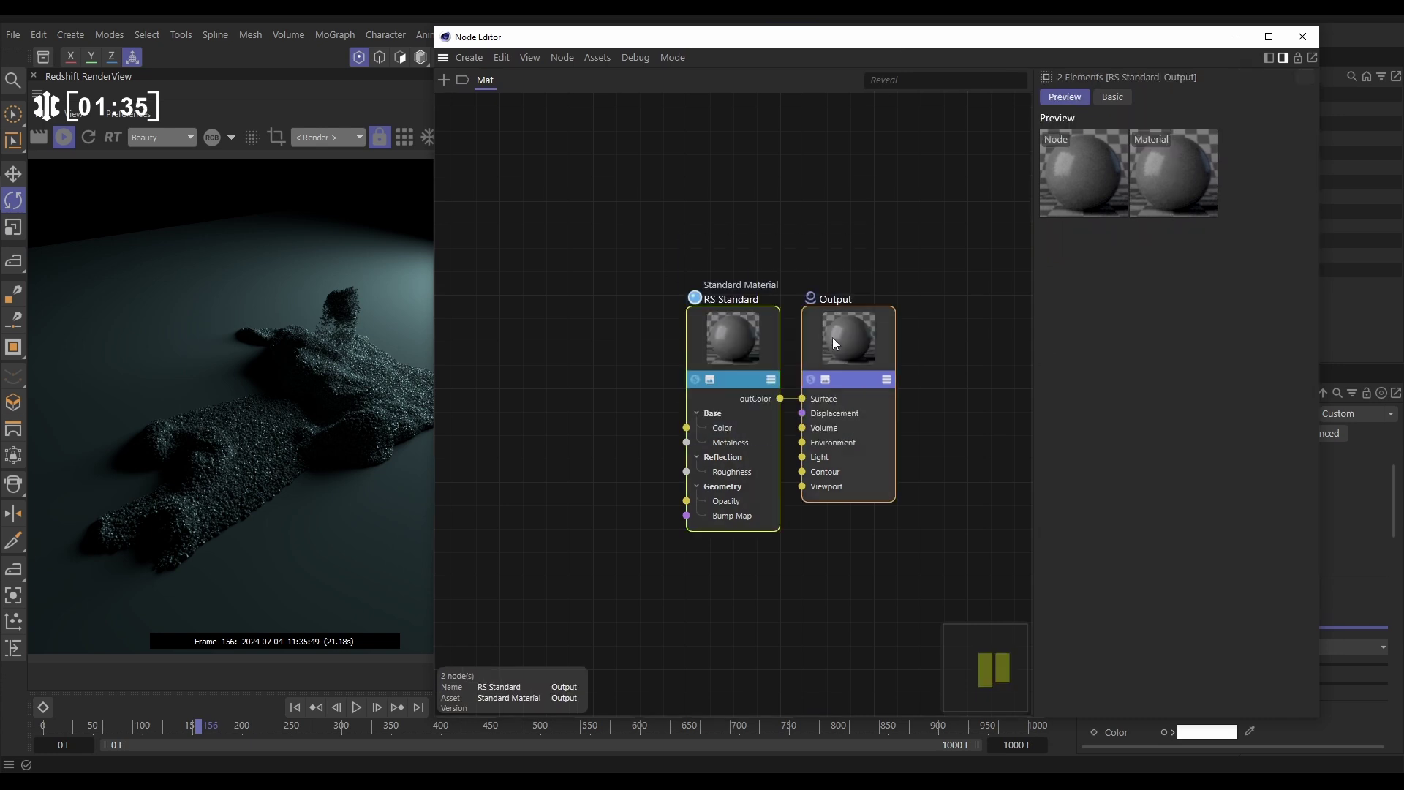
{"action": "left_click_drag", "start_coordinate": [835, 343], "coordinate": [948, 205]}
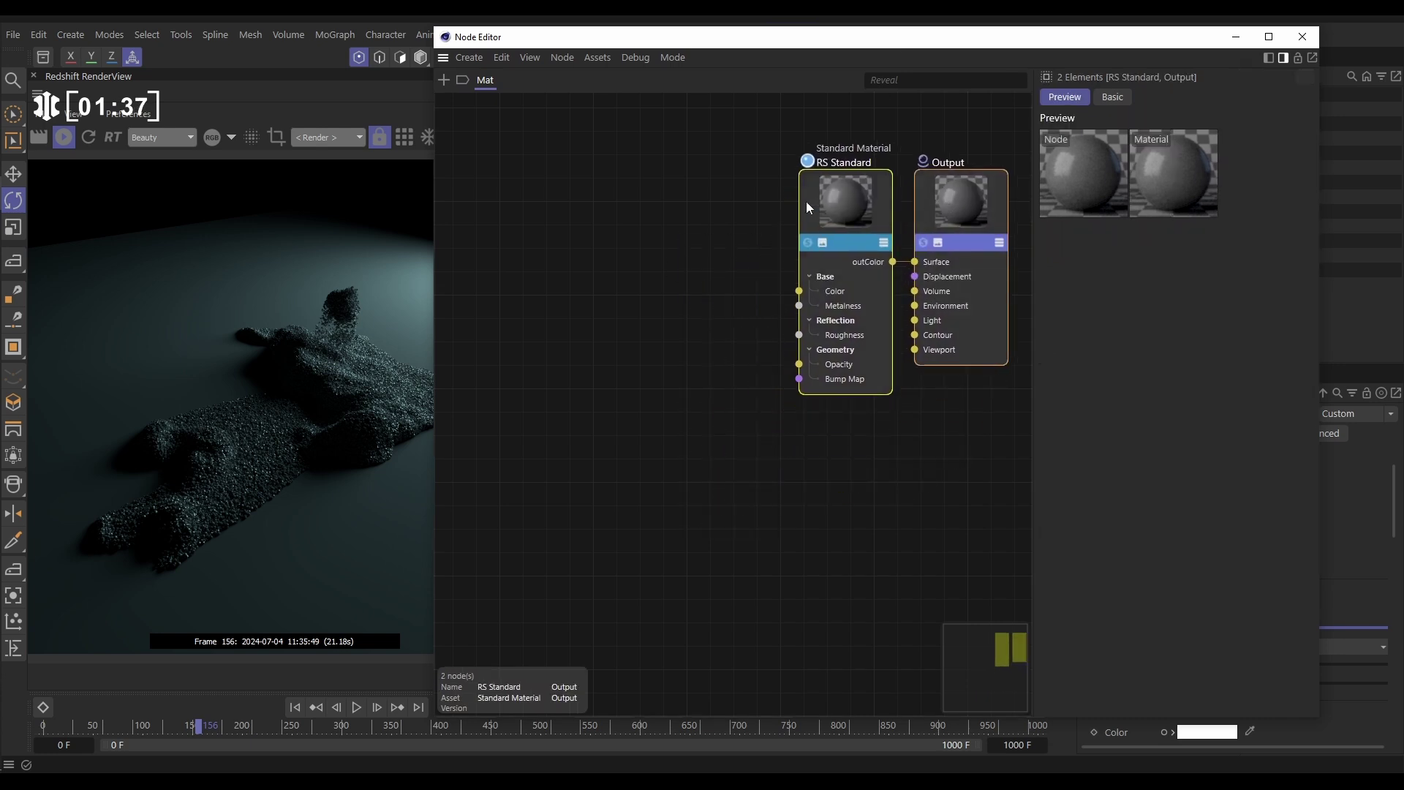
{"action": "left_click", "coordinate": [739, 305]}
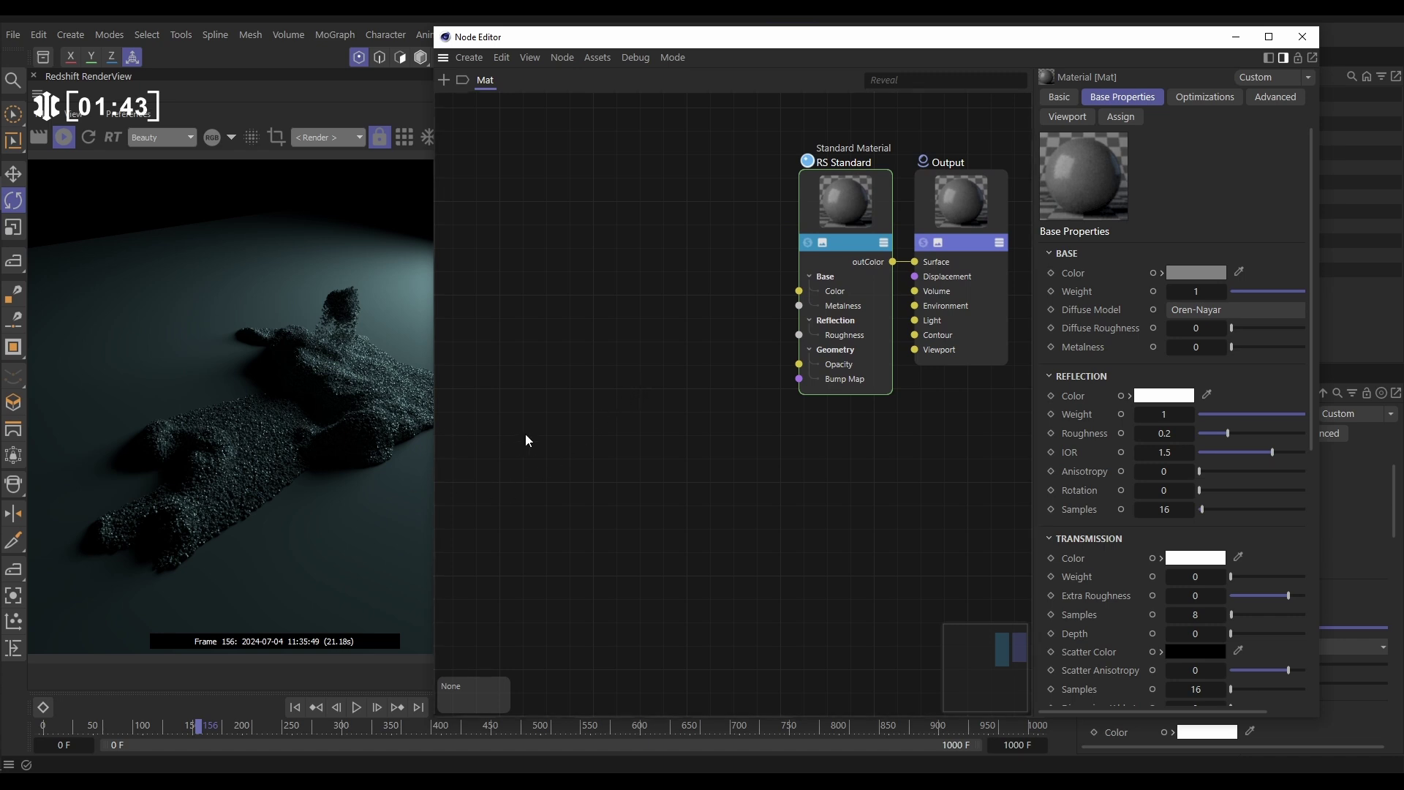
Step: Search 'user' and add a Vector User Data node to the canvas
{"action": "double_click", "coordinate": [499, 356]}
{"action": "type", "text": "us"}
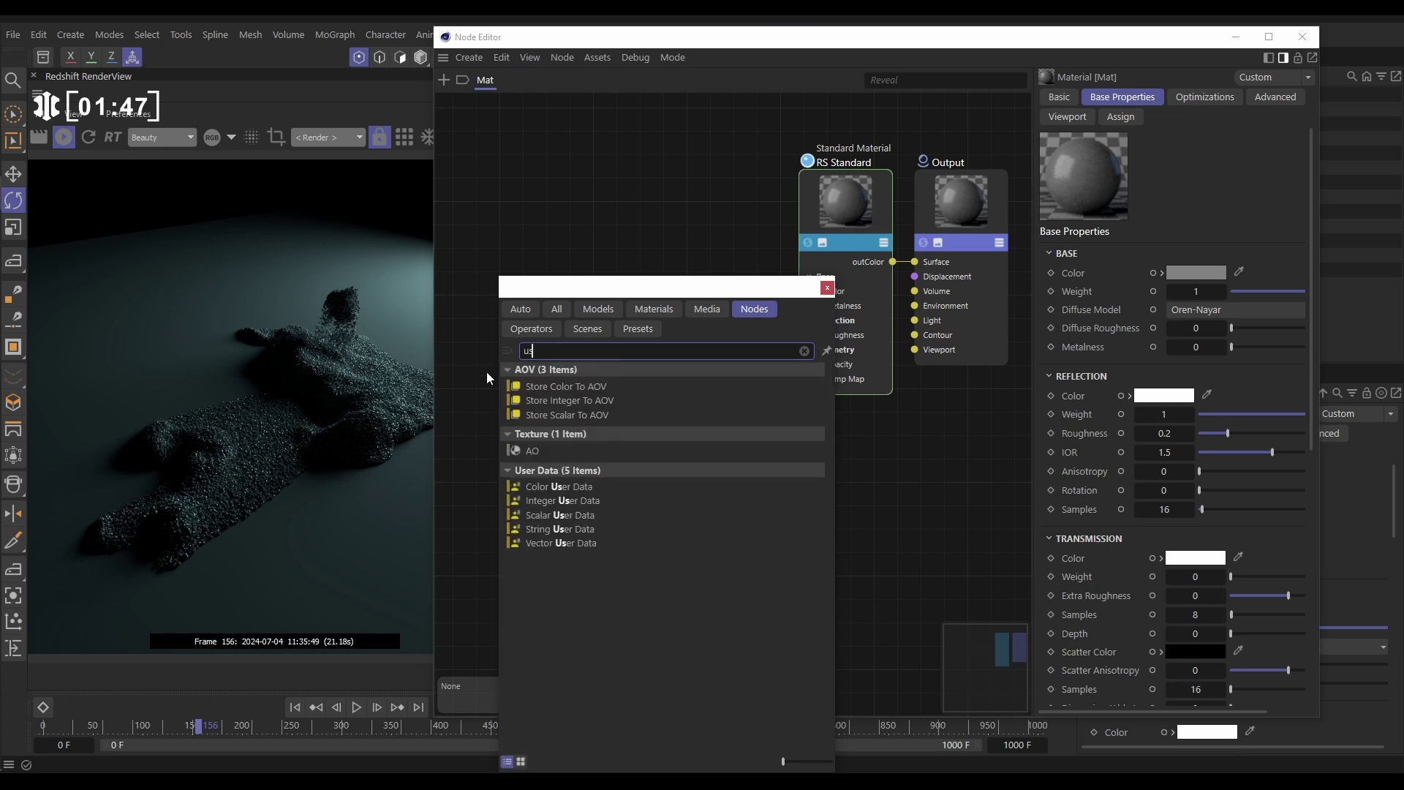
{"action": "type", "text": "er"}
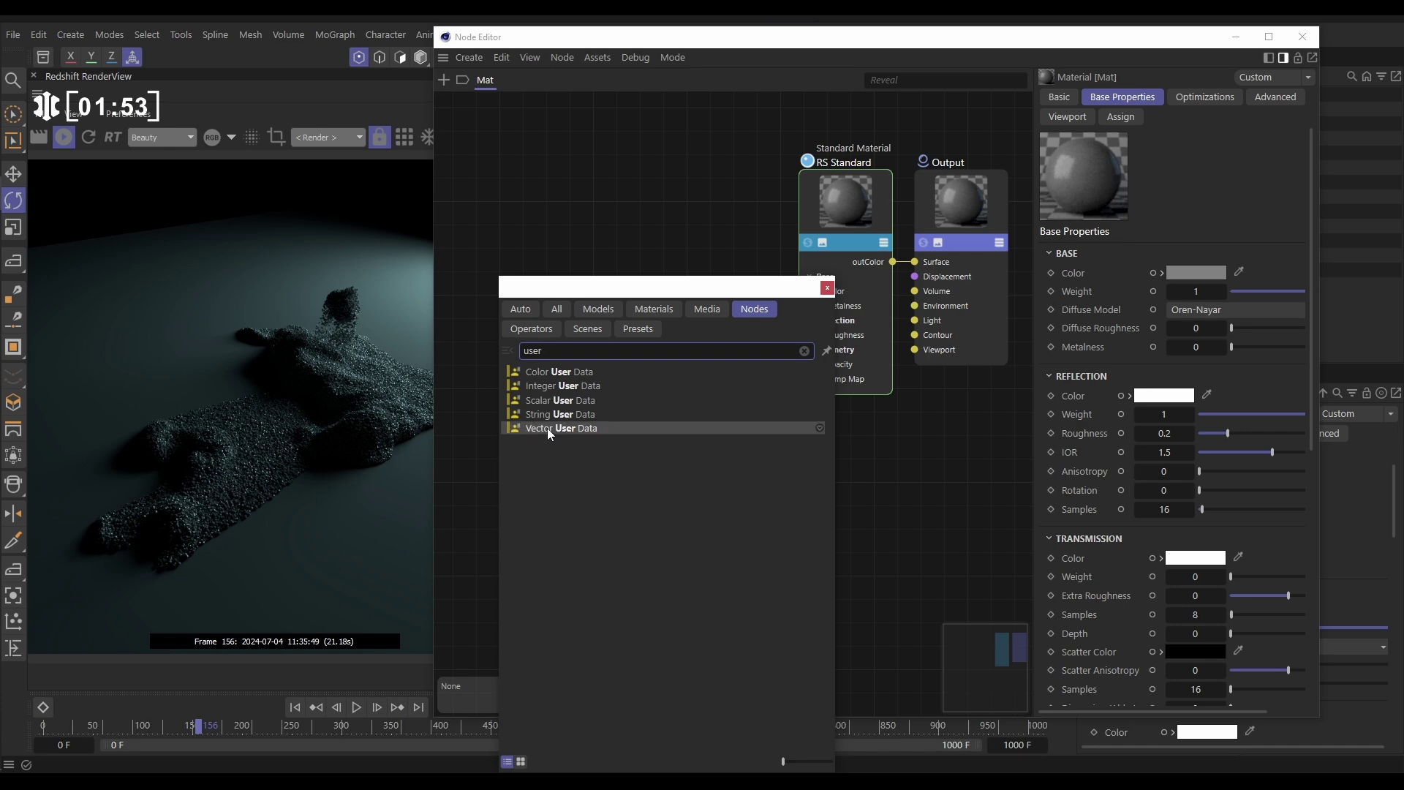
{"action": "left_click_drag", "start_coordinate": [547, 428], "coordinate": [515, 221]}
Step: Set Vector User Data to the Velocity (TP/XP) preset, solo it, and step forward one frame
{"action": "left_click", "coordinate": [826, 288]}
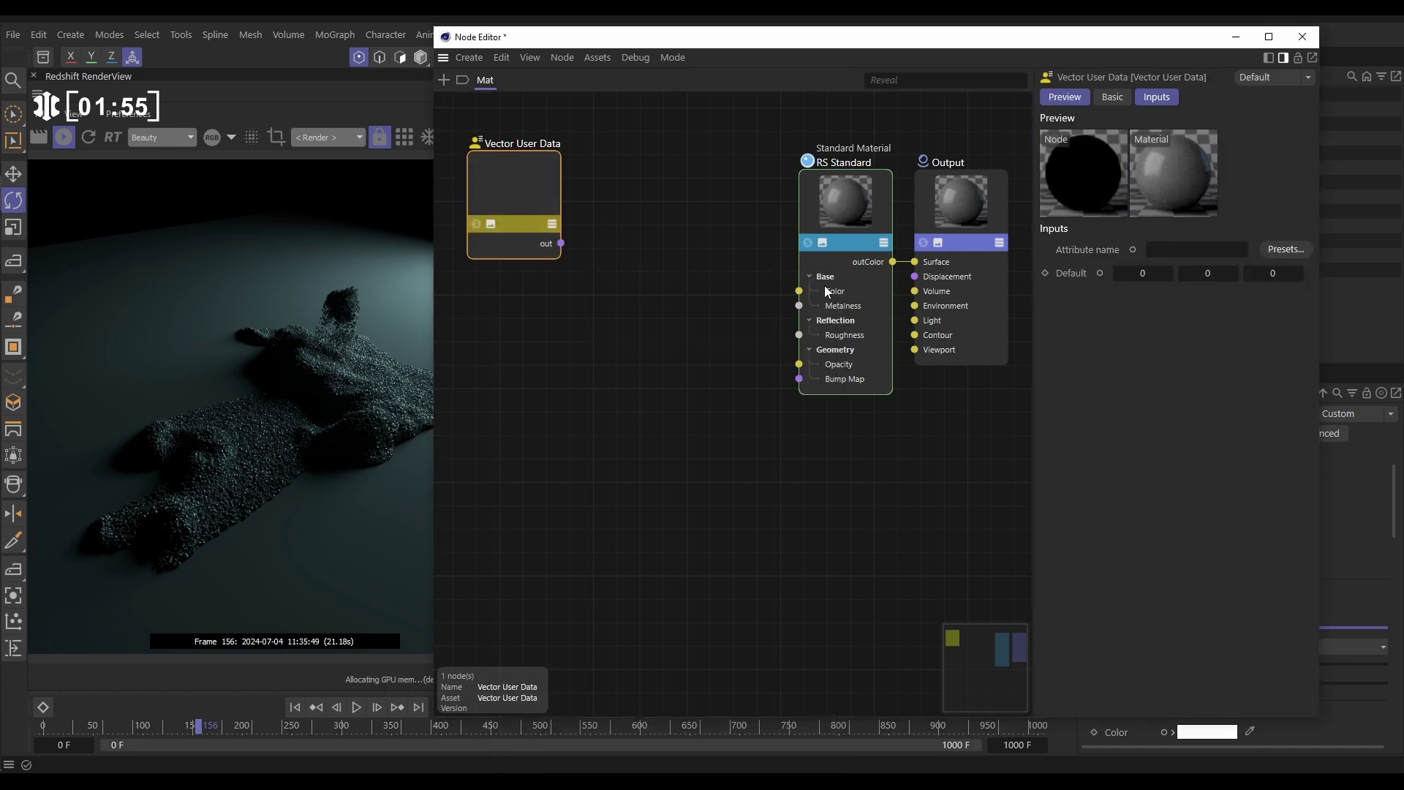
{"action": "left_click_drag", "start_coordinate": [516, 163], "coordinate": [519, 241]}
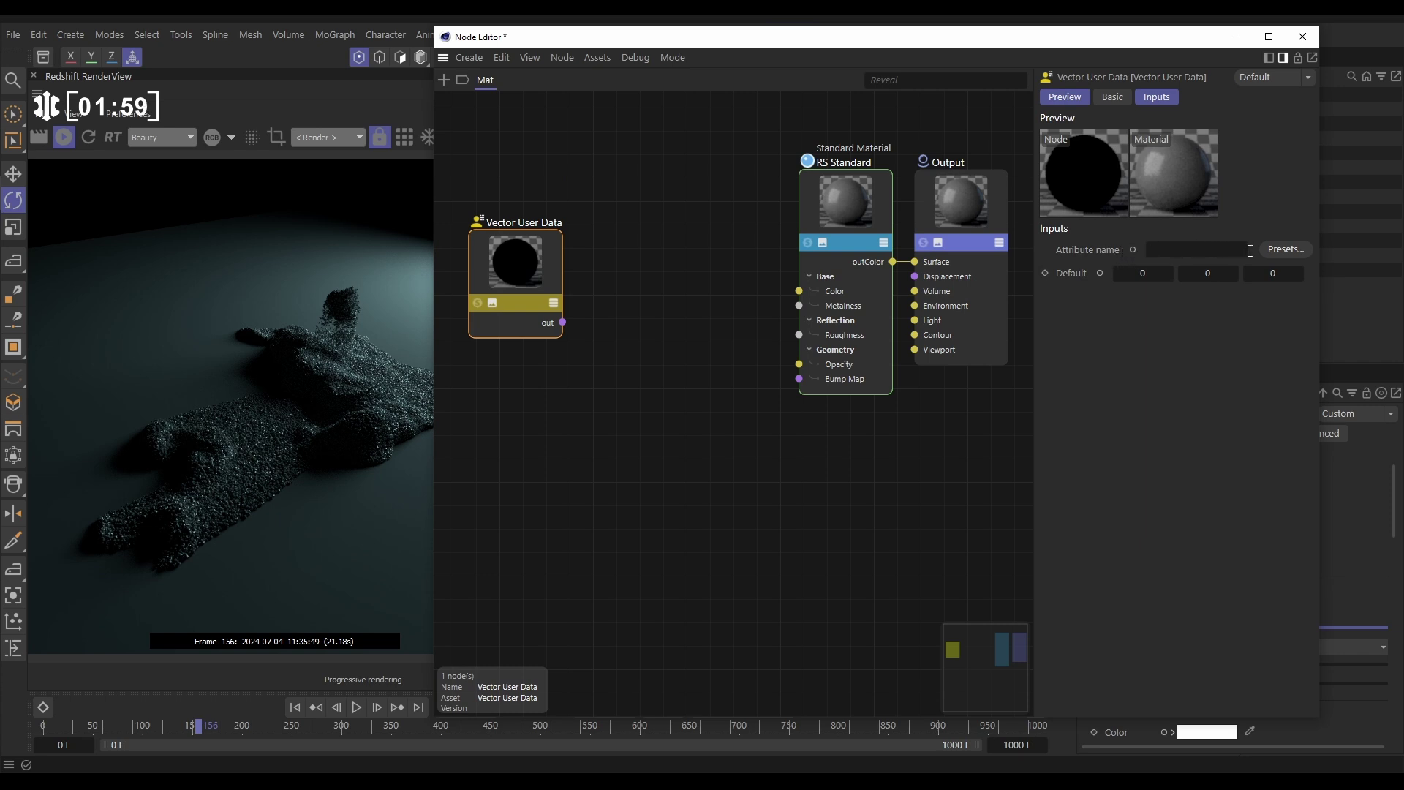
{"action": "left_click", "coordinate": [1282, 248]}
{"action": "mouse_move", "coordinate": [1307, 284]}
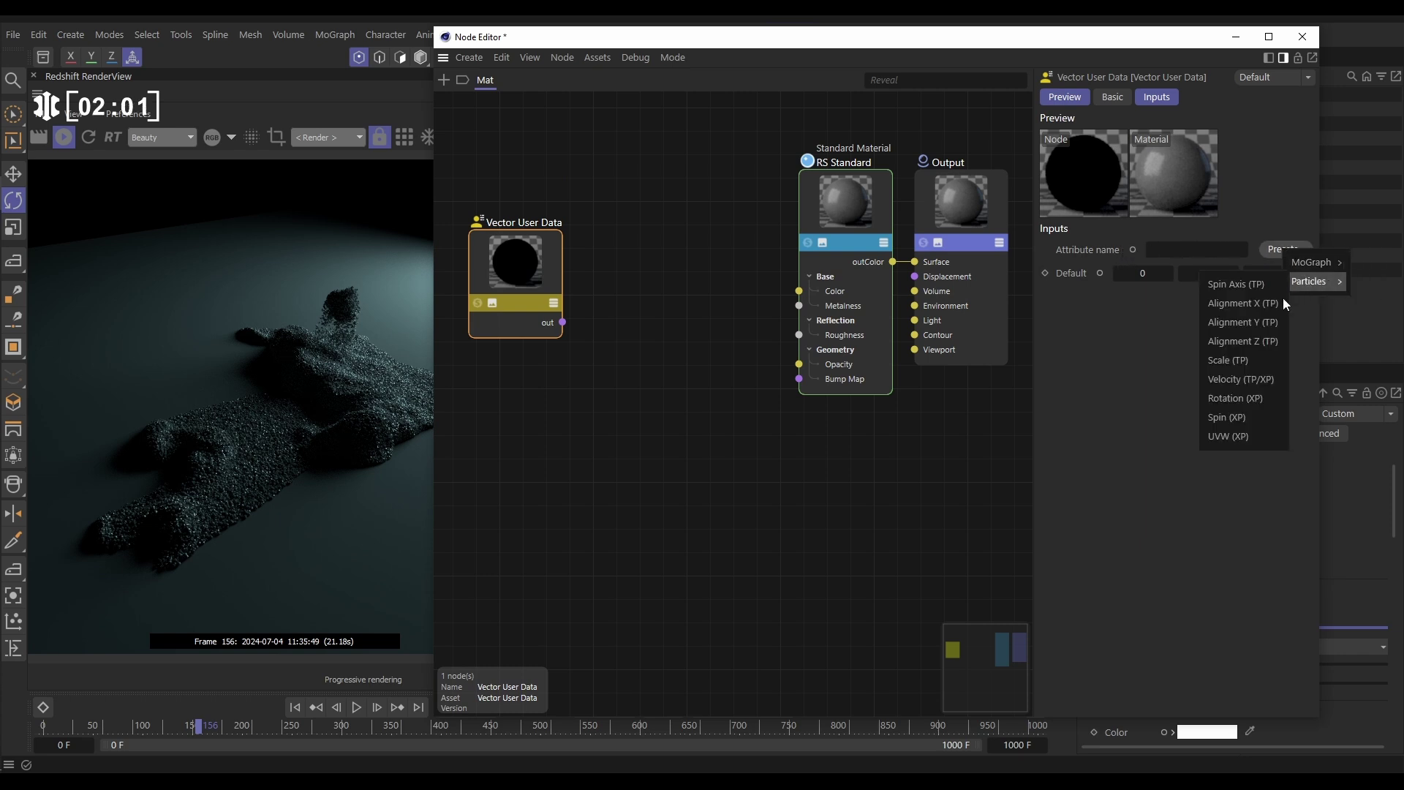
{"action": "left_click", "coordinate": [1228, 378]}
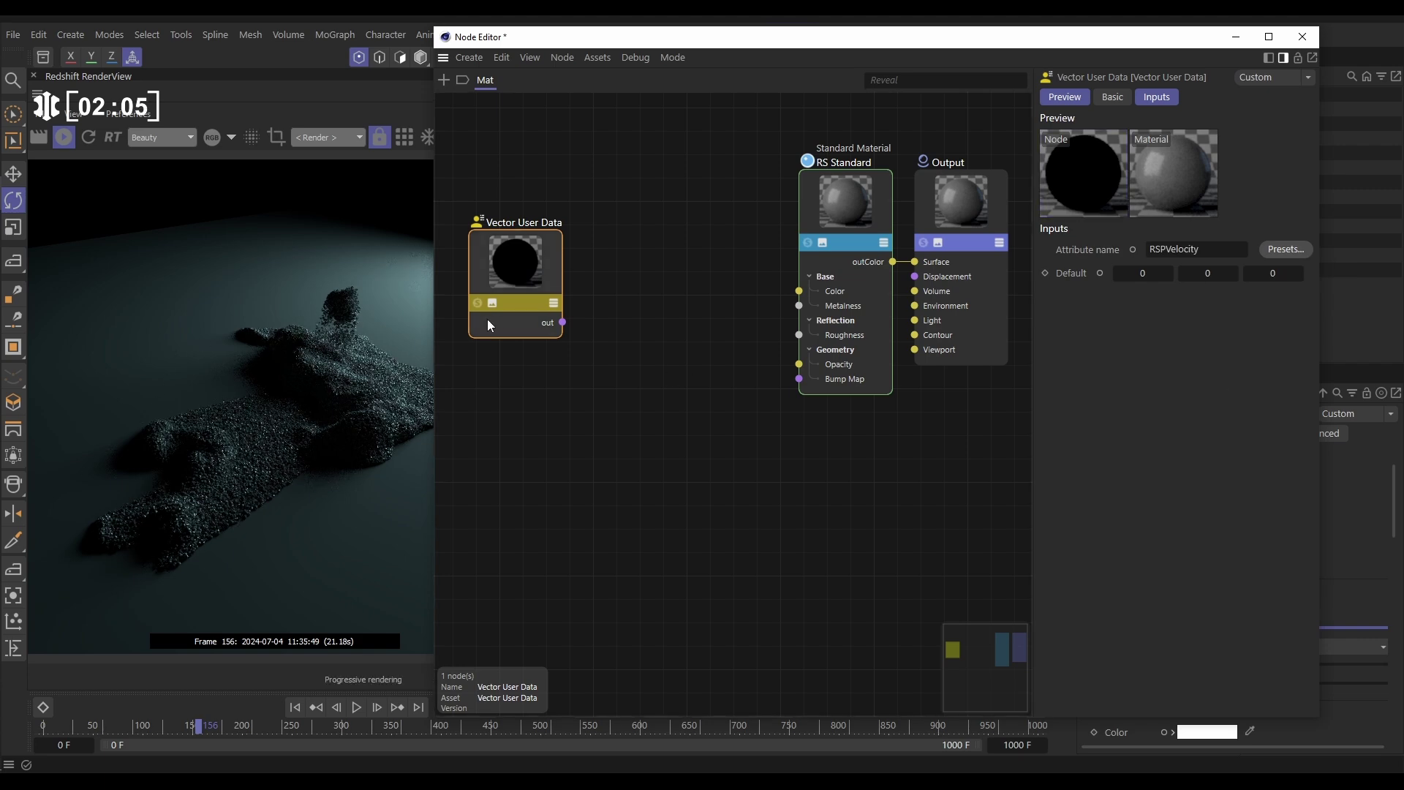
{"action": "left_click", "coordinate": [476, 303]}
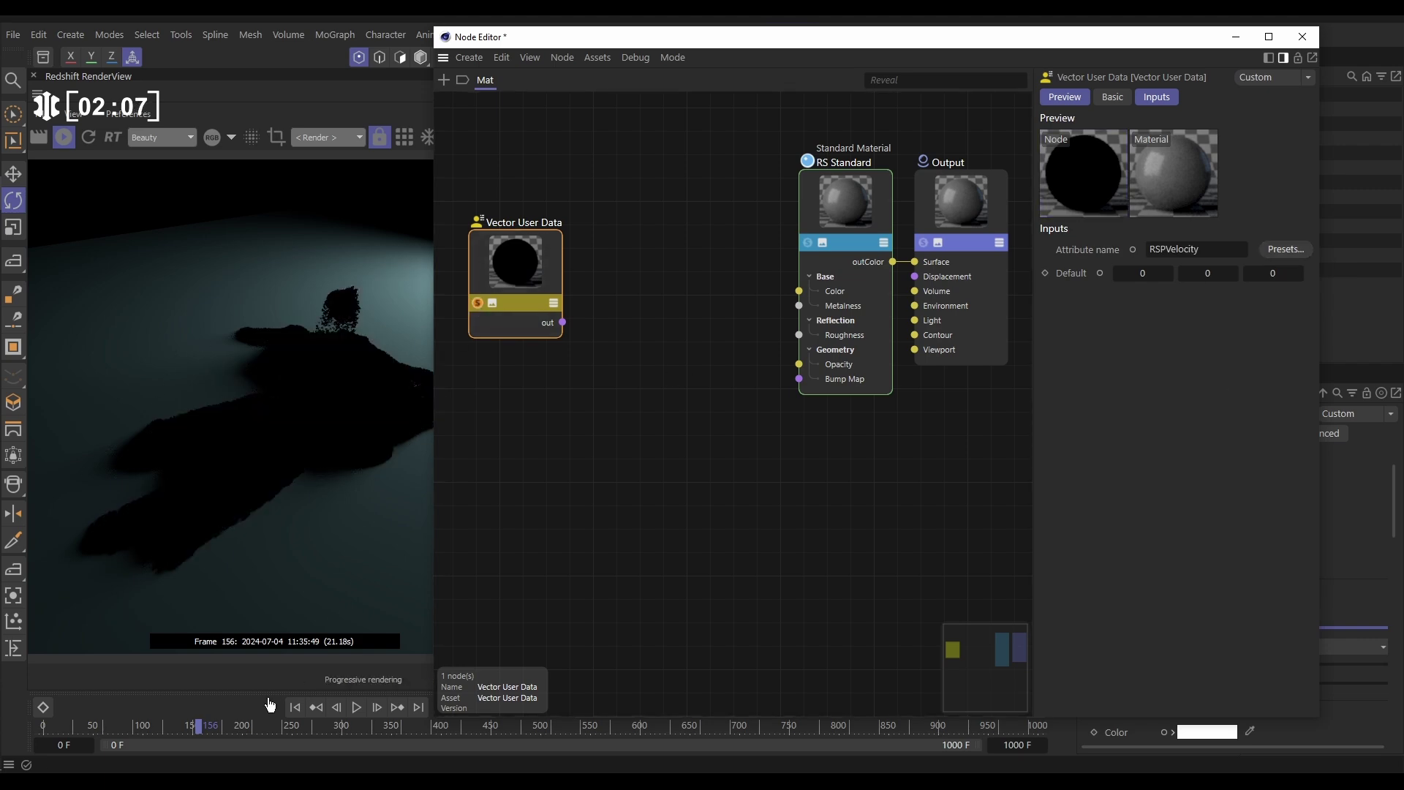
{"action": "left_click", "coordinate": [377, 707]}
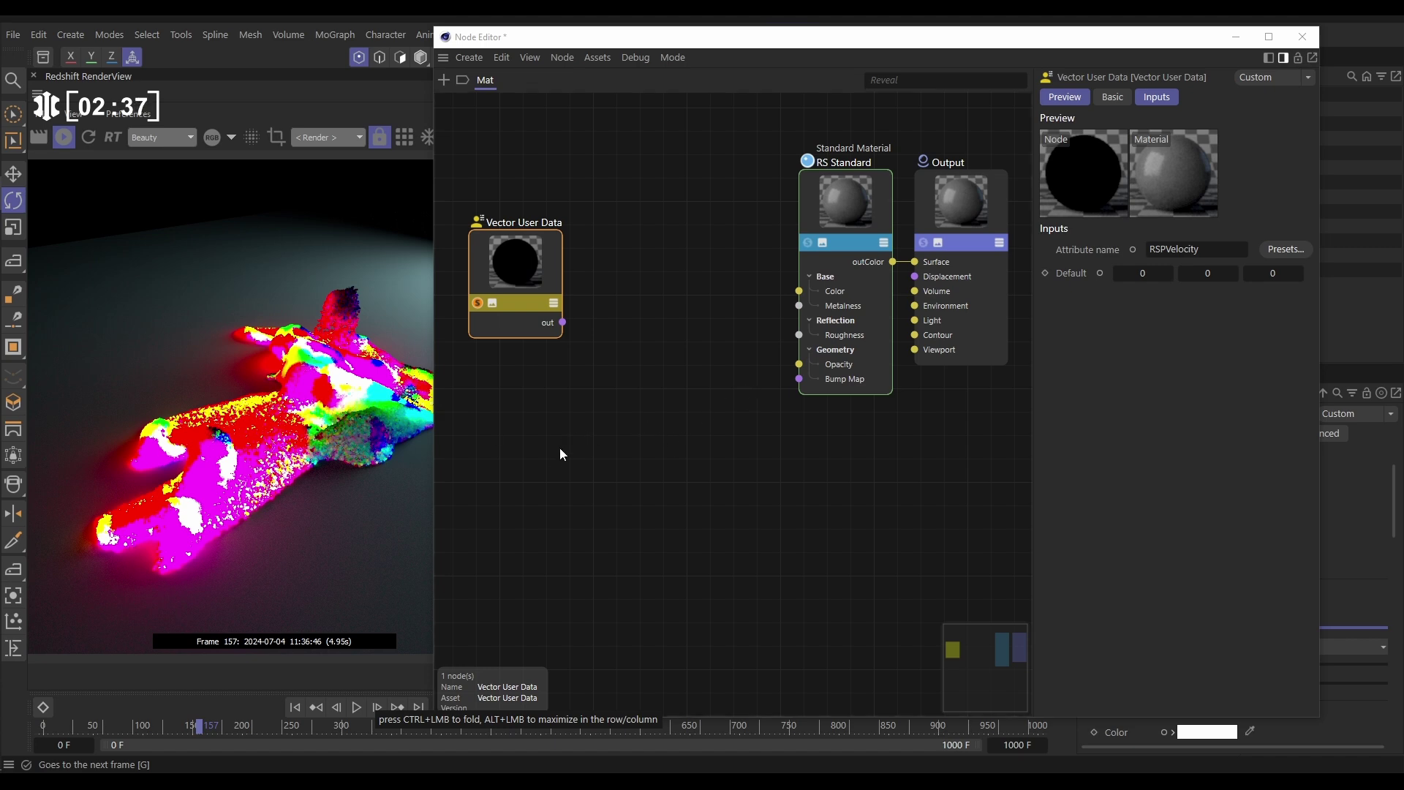
Step: Add a Vector Length node from the Math > Vector category of the node browser
{"action": "left_click", "coordinate": [603, 414]}
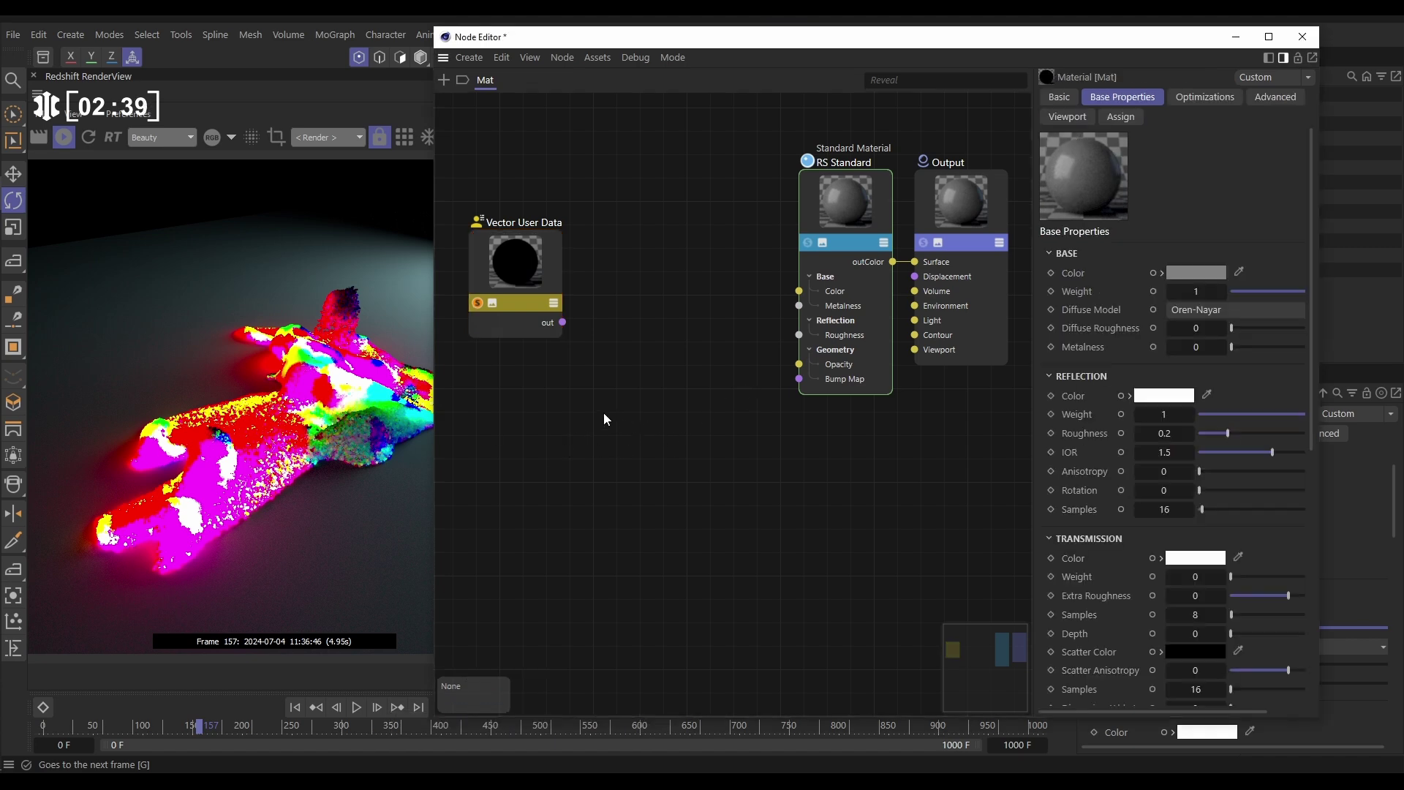
{"action": "key", "text": "shift+c"}
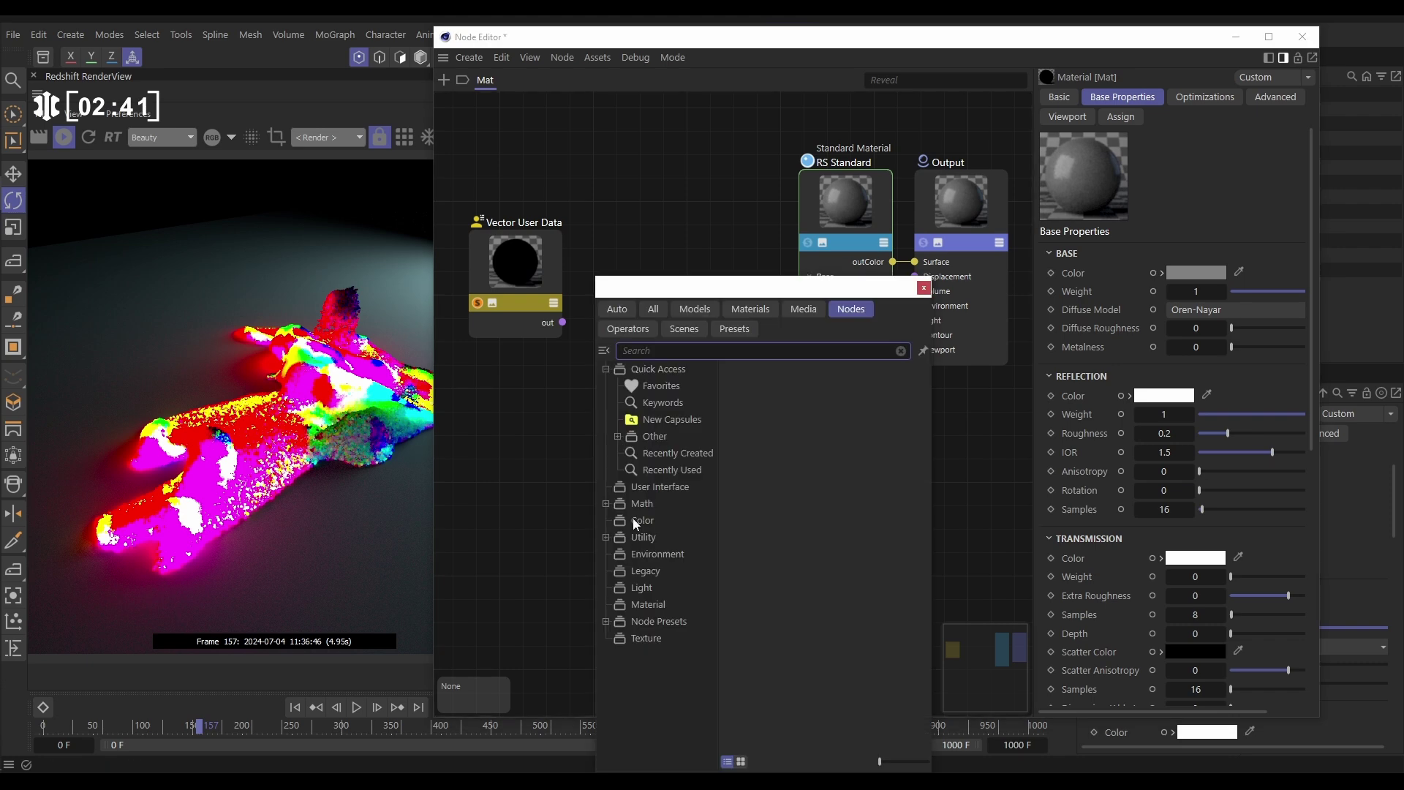
{"action": "left_click", "coordinate": [606, 504]}
{"action": "left_click", "coordinate": [652, 554]}
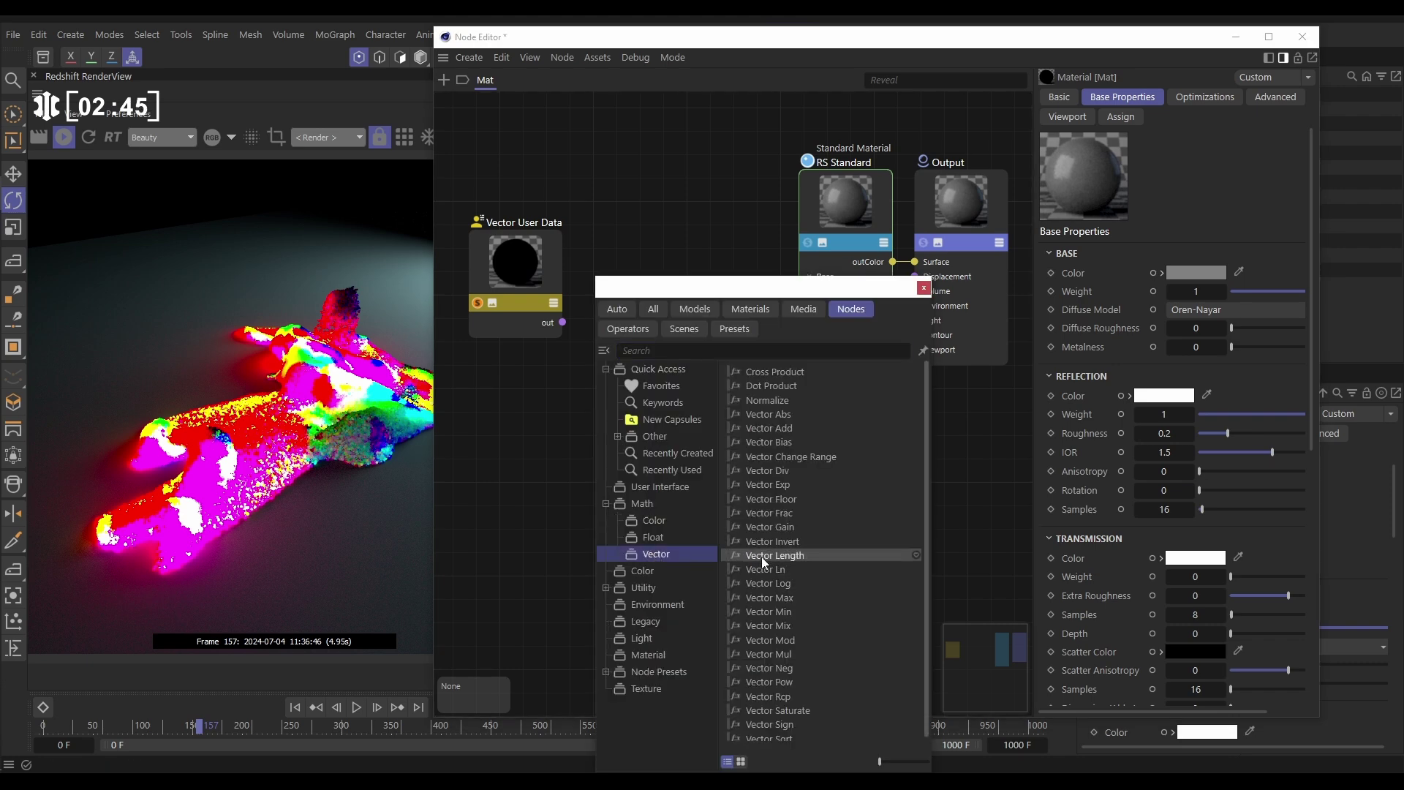
{"action": "left_click_drag", "start_coordinate": [760, 554], "coordinate": [560, 494]}
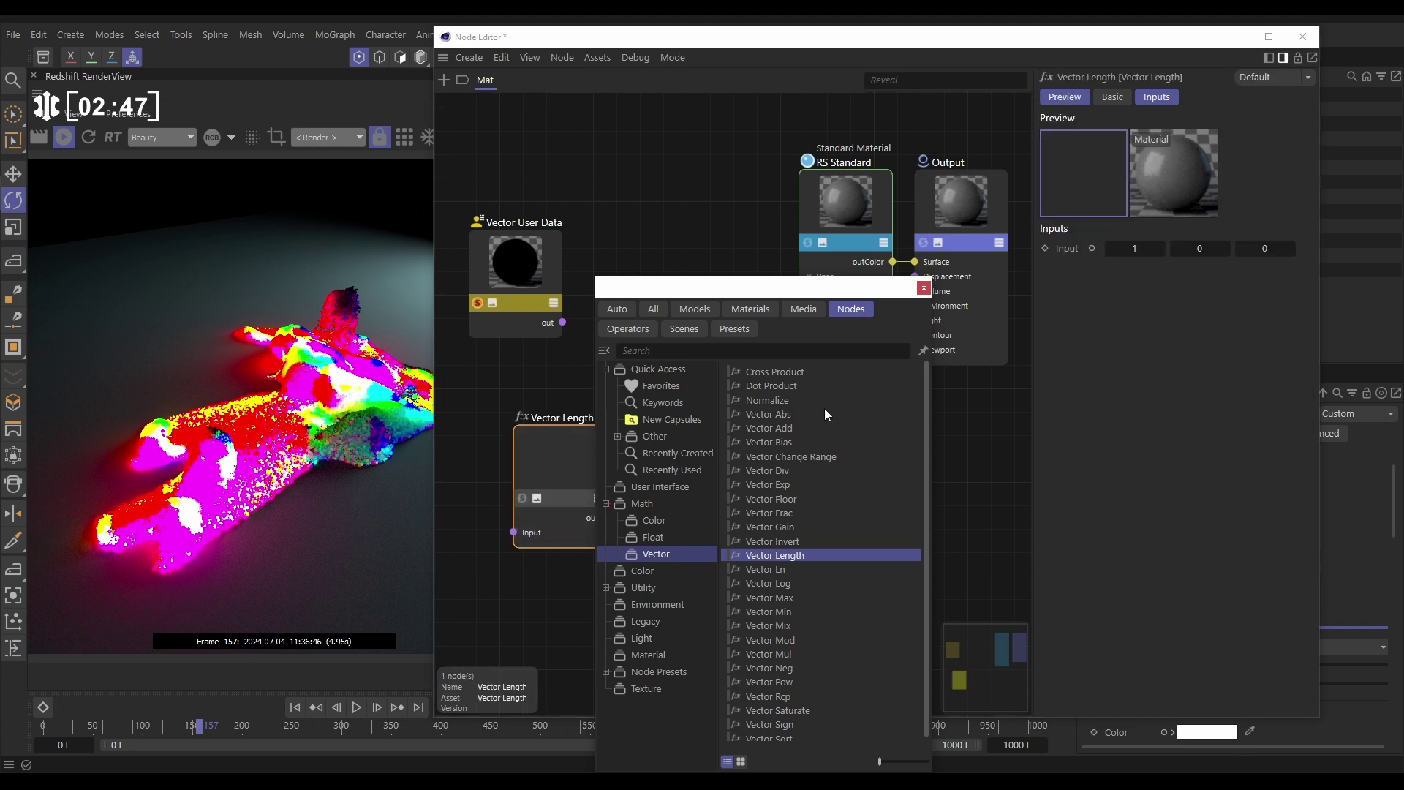
{"action": "left_click", "coordinate": [923, 287]}
{"action": "left_click_drag", "start_coordinate": [637, 414], "coordinate": [639, 410]}
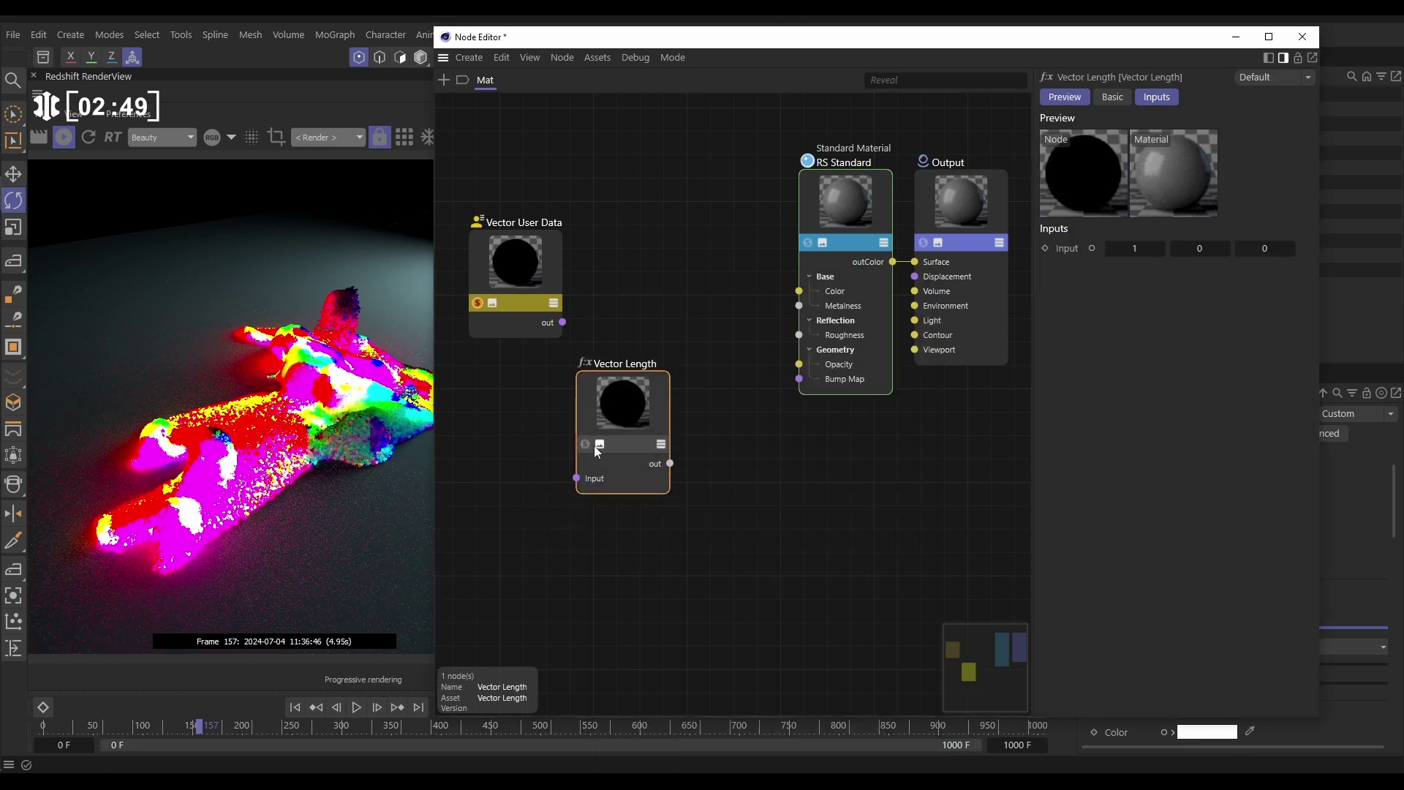
Step: Wire Vector User Data into Vector Length and shift both nodes left
{"action": "left_click_drag", "start_coordinate": [563, 324], "coordinate": [575, 479]}
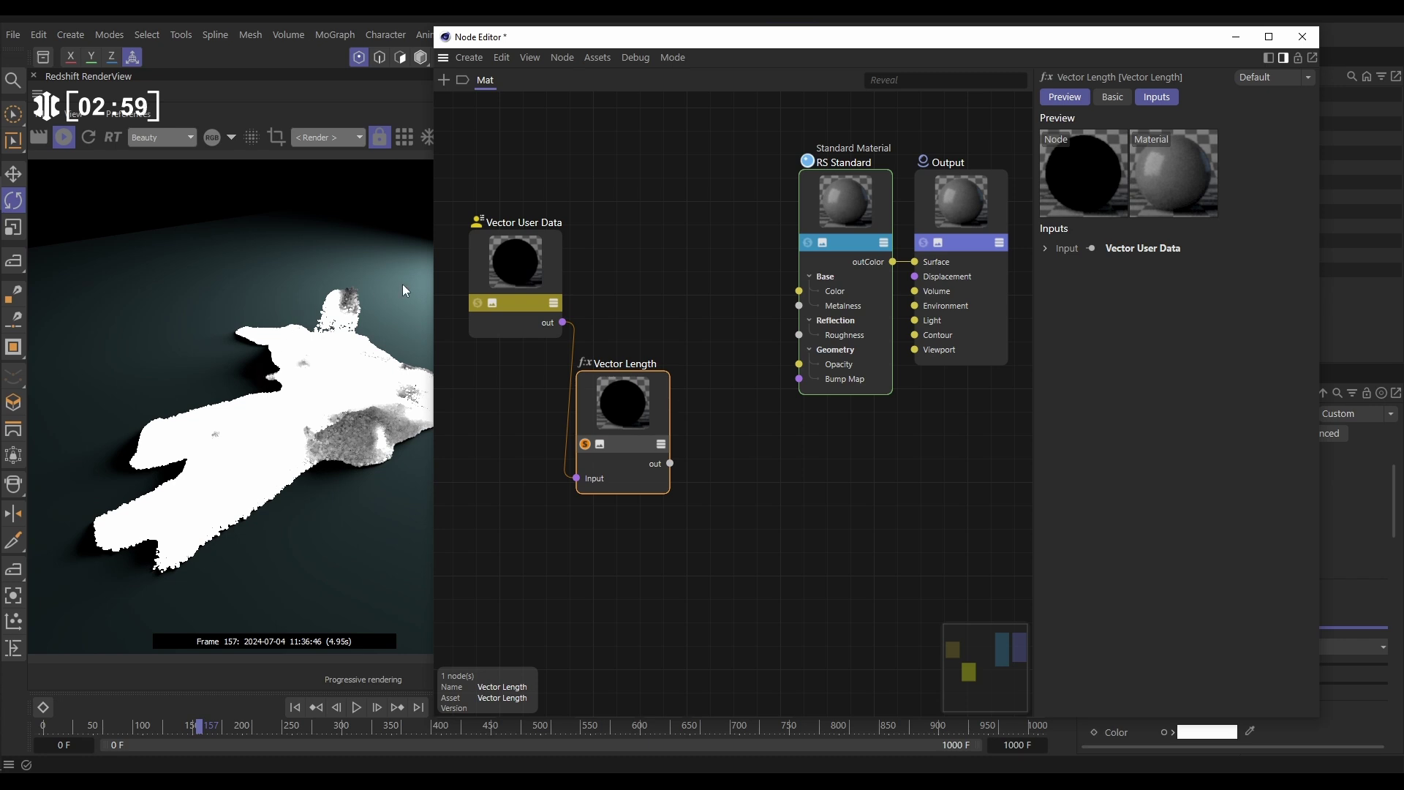
{"action": "left_click_drag", "start_coordinate": [531, 251], "coordinate": [498, 256]}
{"action": "left_click_drag", "start_coordinate": [620, 394], "coordinate": [596, 403]}
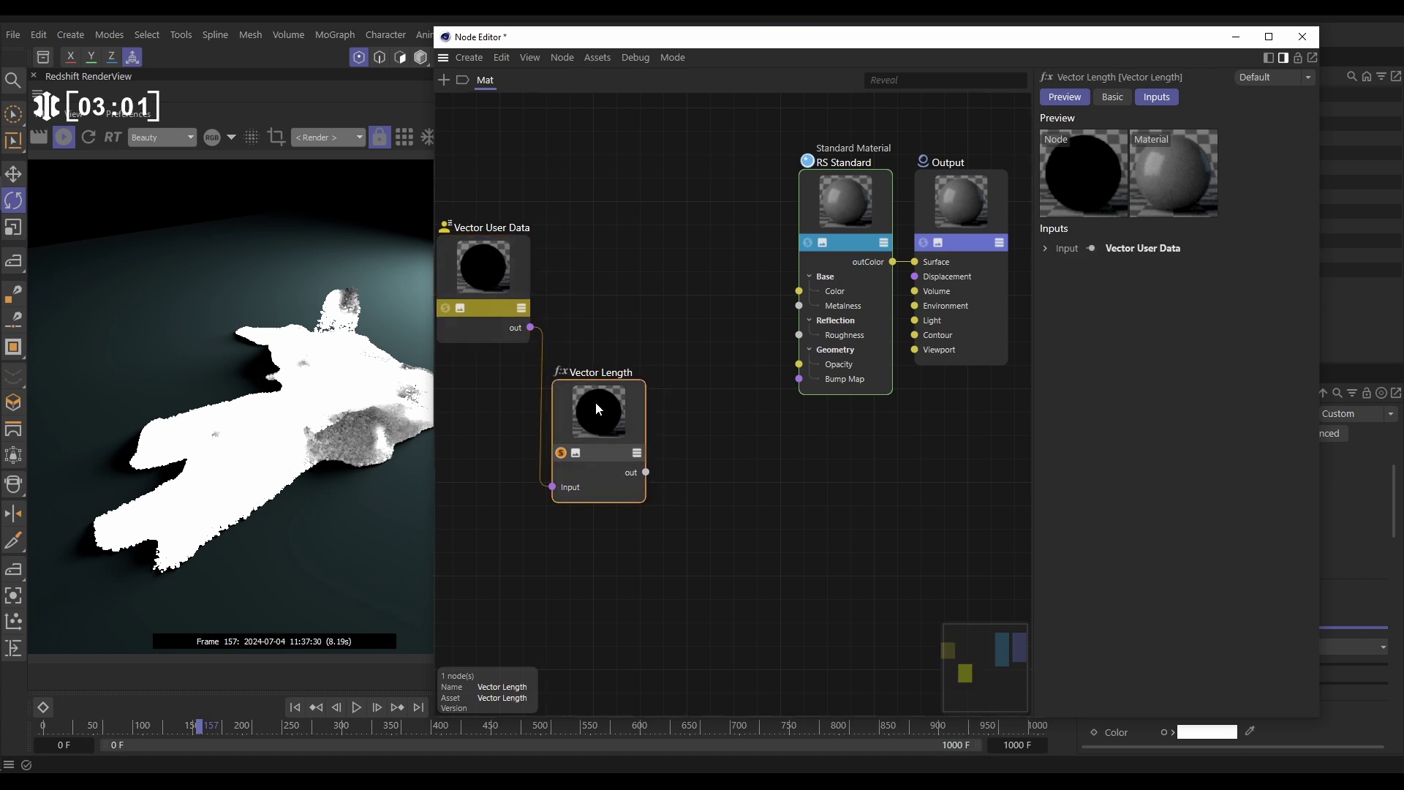
Step: Search 'range', add a Change Range node after Vector Length, and move the editor aside
{"action": "double_click", "coordinate": [716, 454]}
{"action": "type", "text": "ran"}
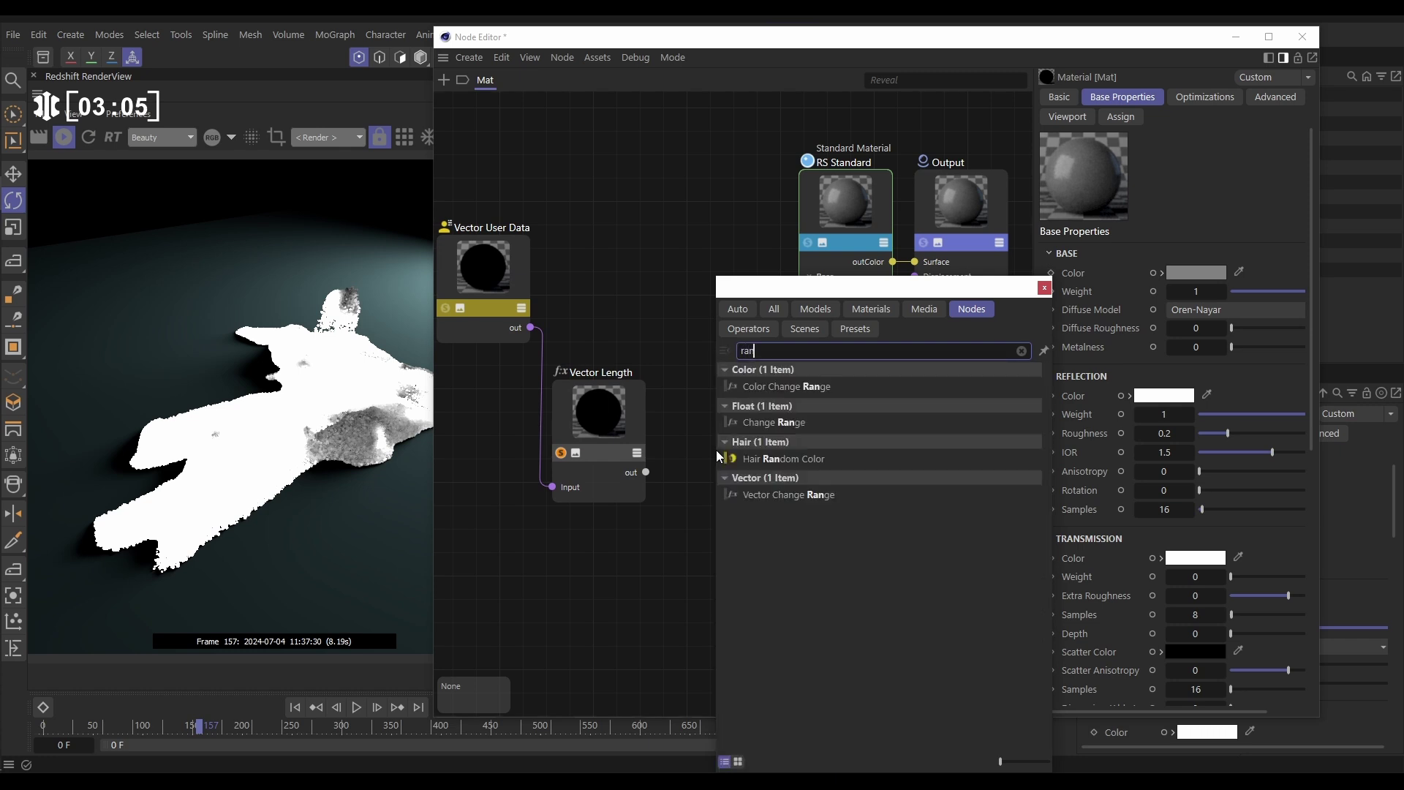
{"action": "type", "text": "ge"}
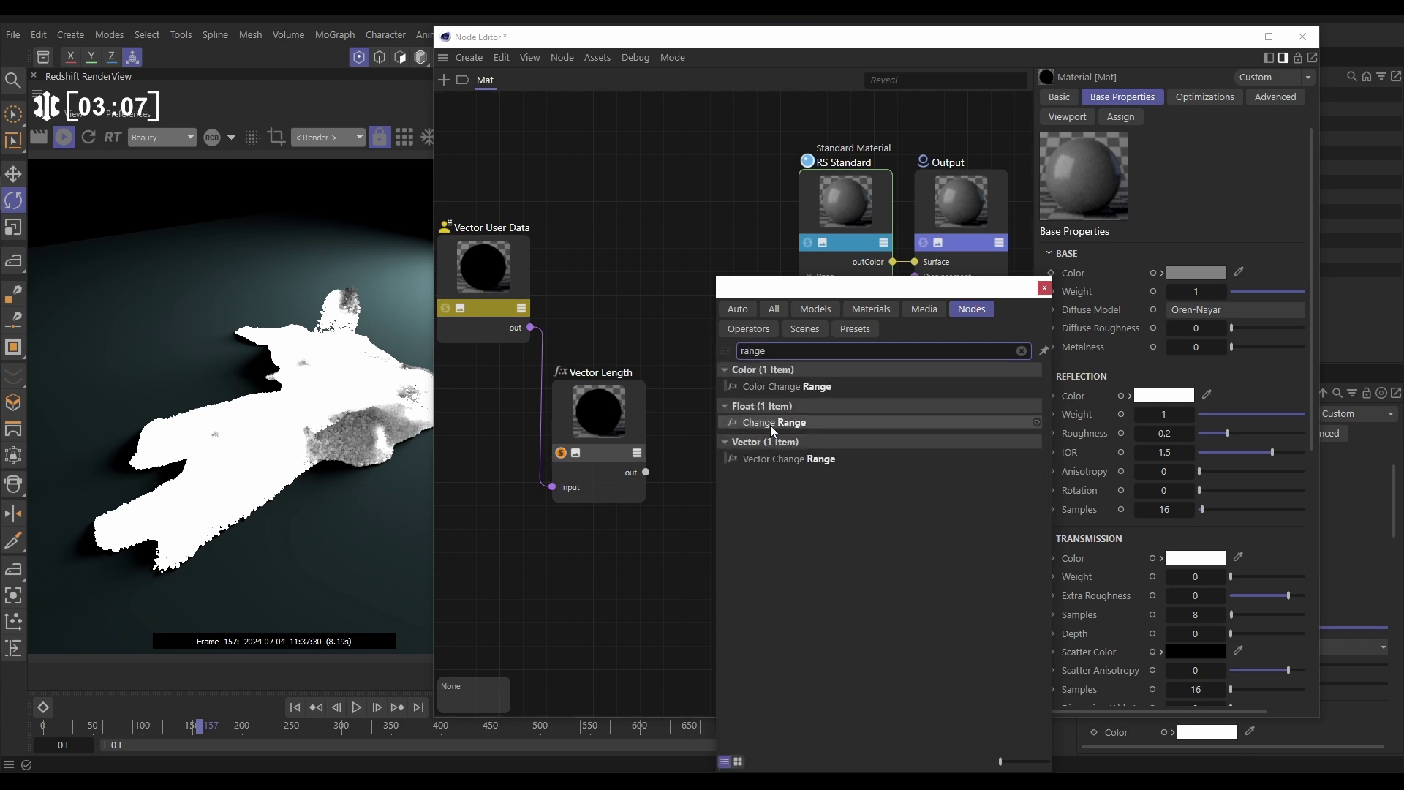
{"action": "left_click_drag", "start_coordinate": [770, 424], "coordinate": [718, 360]}
{"action": "left_click_drag", "start_coordinate": [645, 471], "coordinate": [665, 407]}
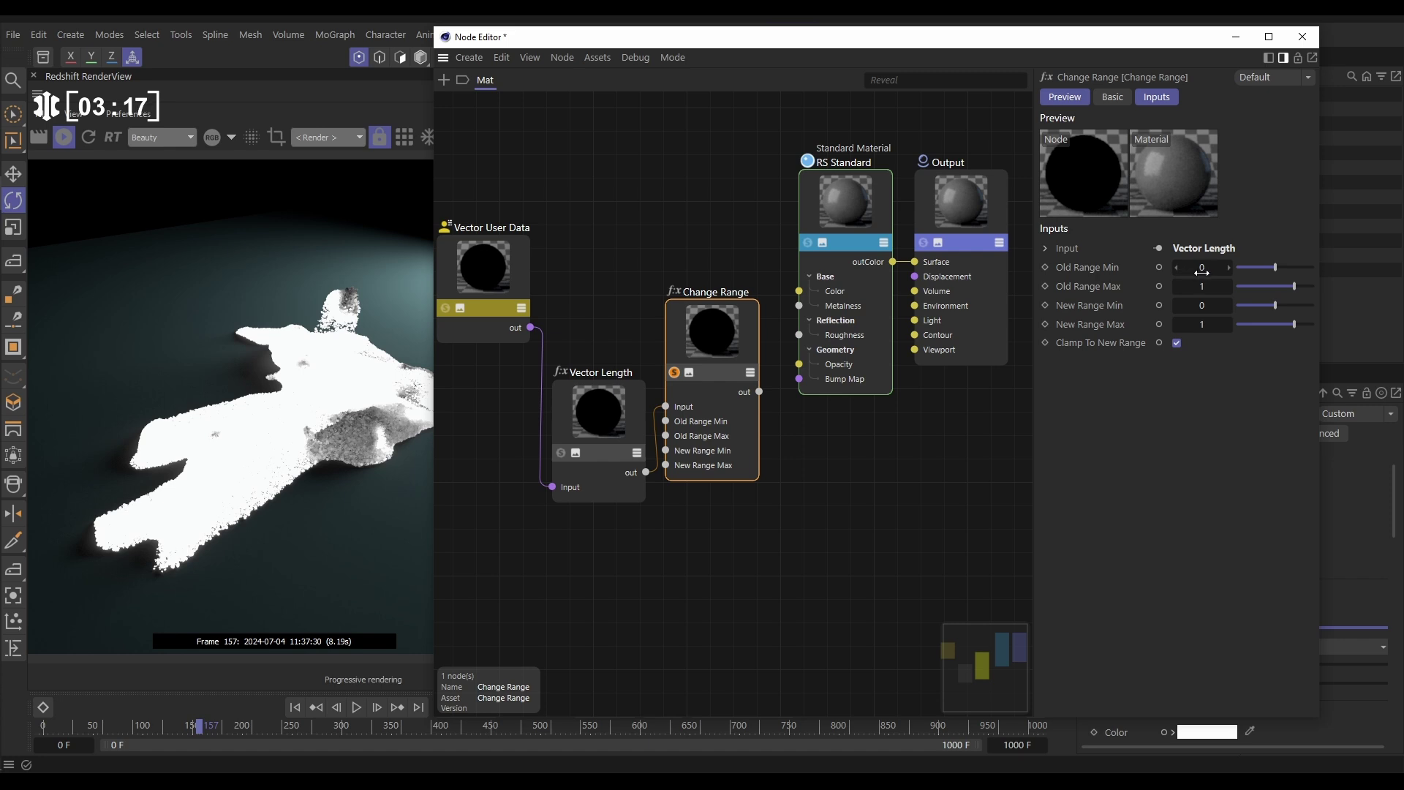
{"action": "left_click_drag", "start_coordinate": [804, 37], "coordinate": [511, 68]}
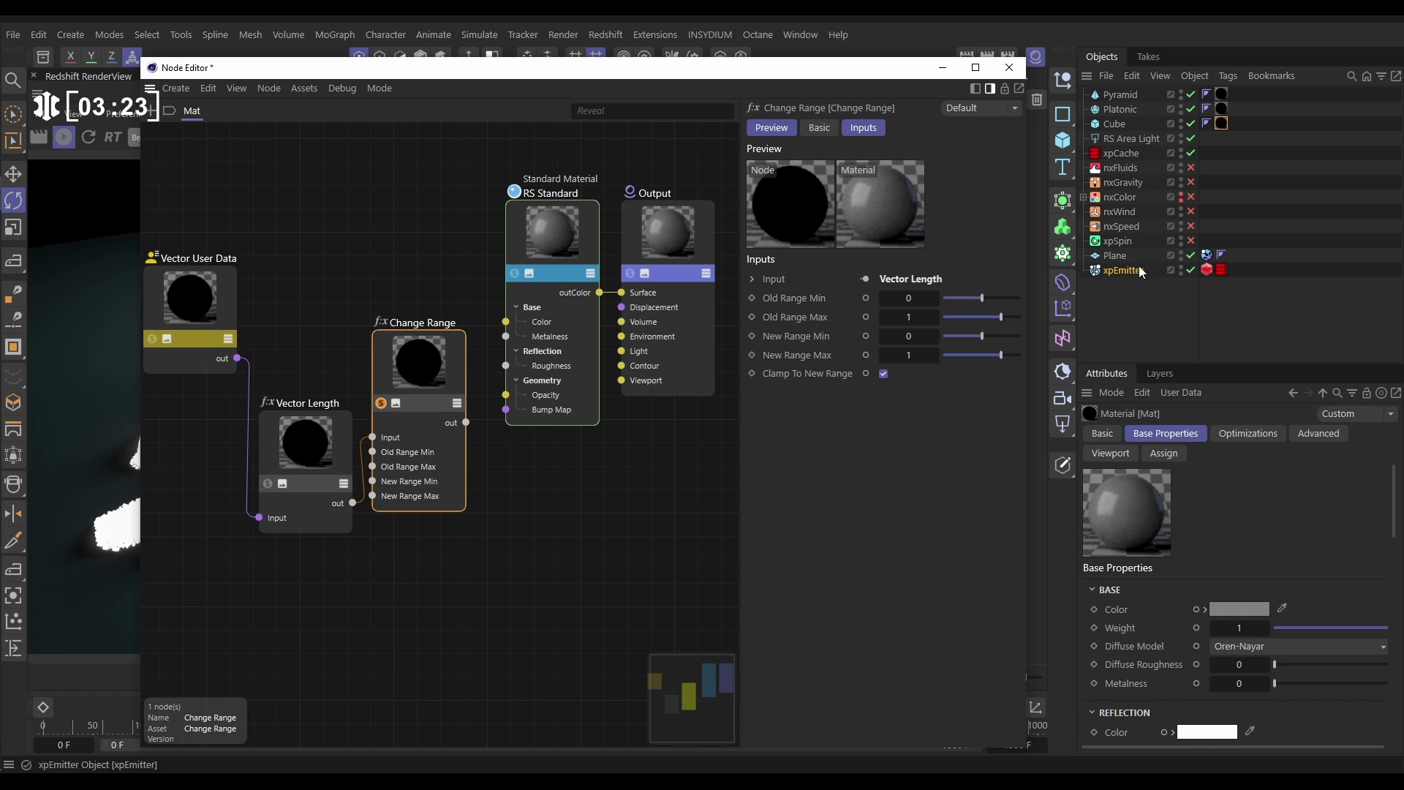
Step: Check nxSpeed's 70 cm maximum speed and set Change Range's Old Range Max to 70
{"action": "left_click", "coordinate": [1121, 226]}
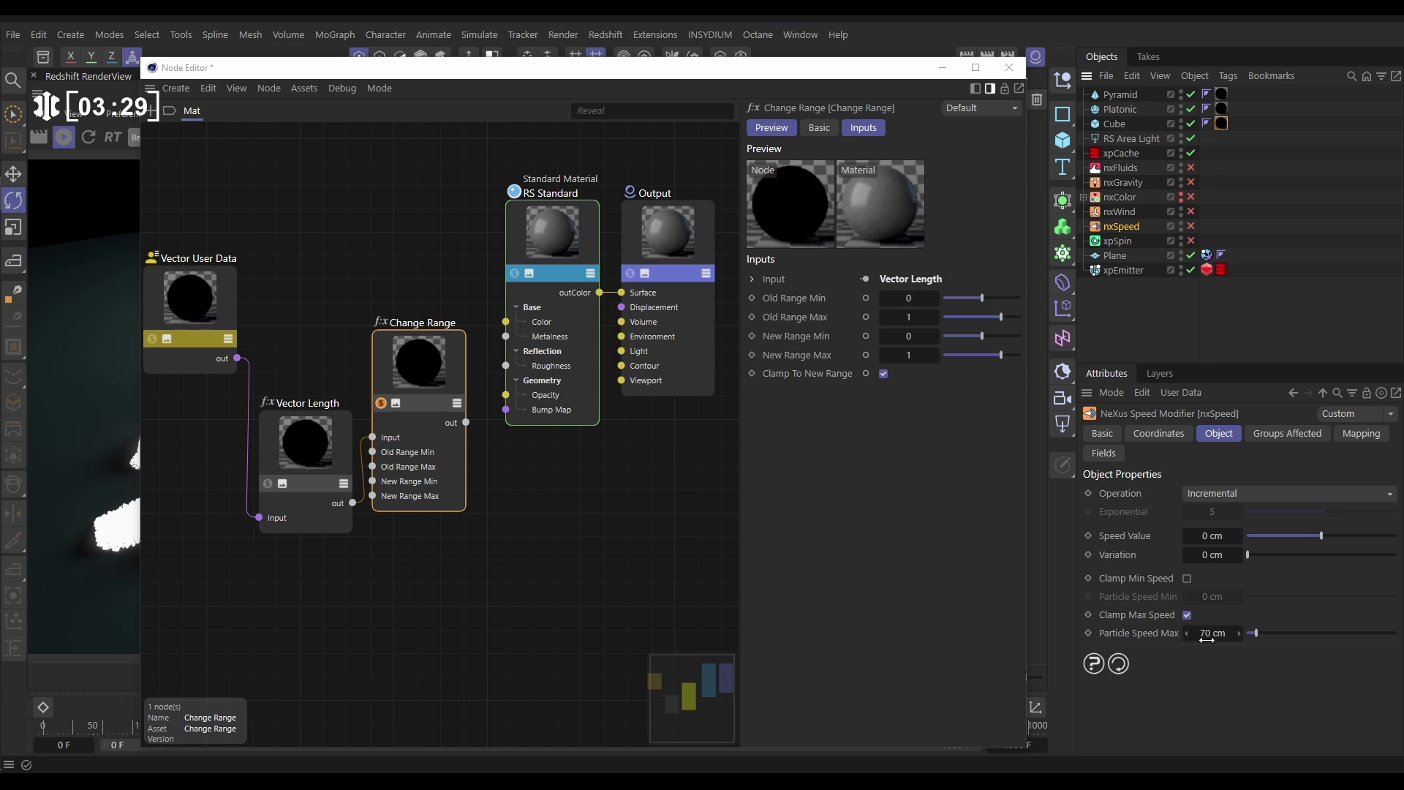
{"action": "left_click_drag", "start_coordinate": [844, 68], "coordinate": [1001, 66]}
{"action": "left_click", "coordinate": [1067, 316]}
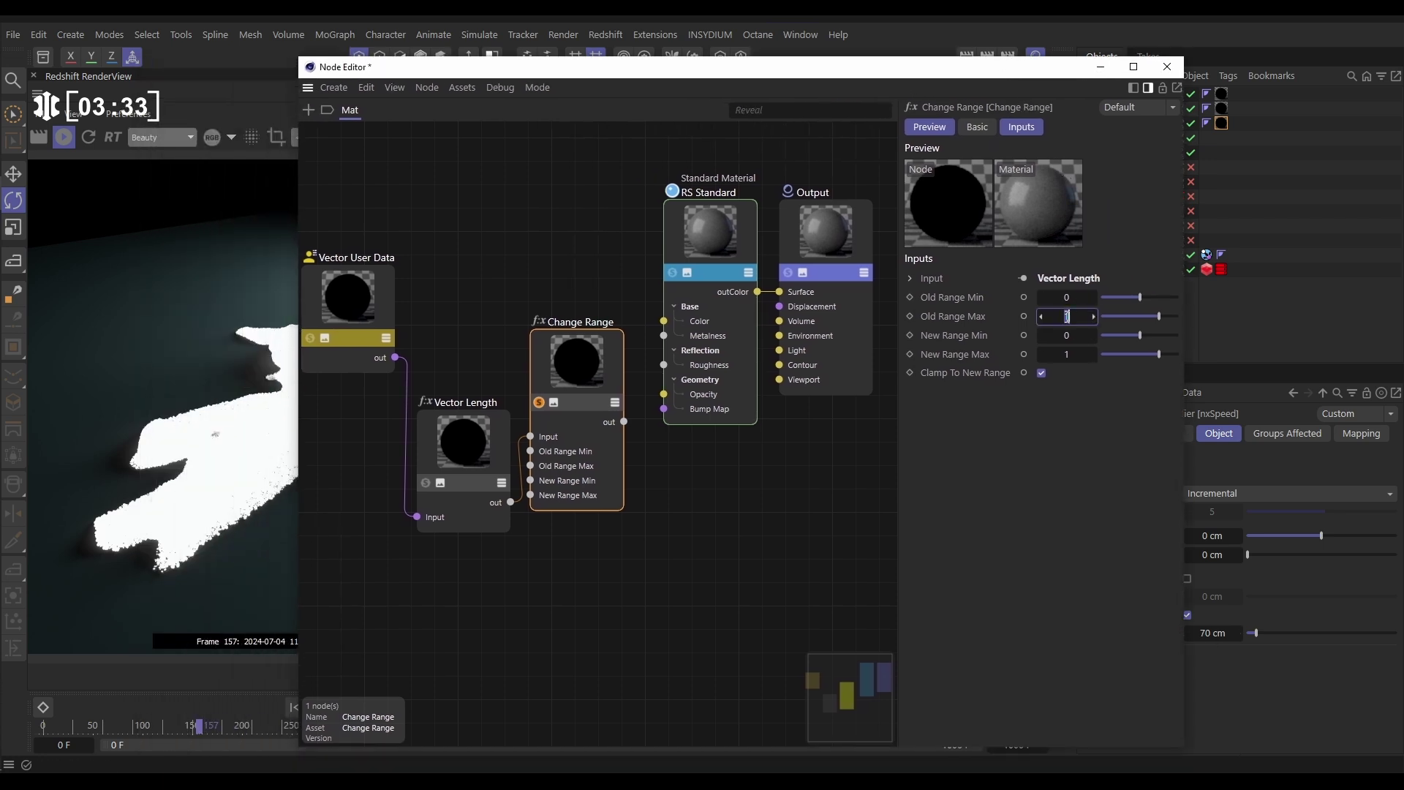
{"action": "type", "text": "70"}
{"action": "key", "text": "Return"}
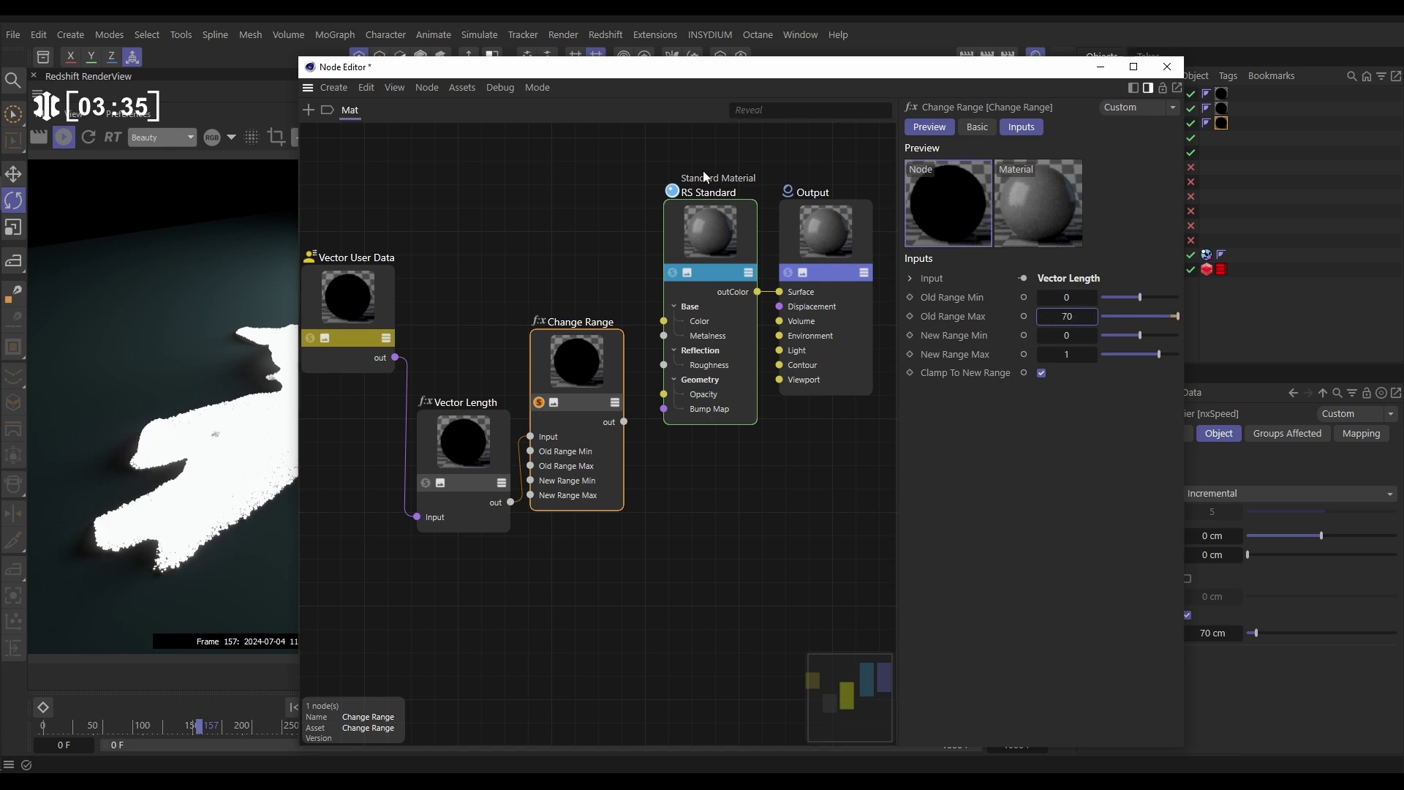
{"action": "left_click_drag", "start_coordinate": [673, 72], "coordinate": [882, 60]}
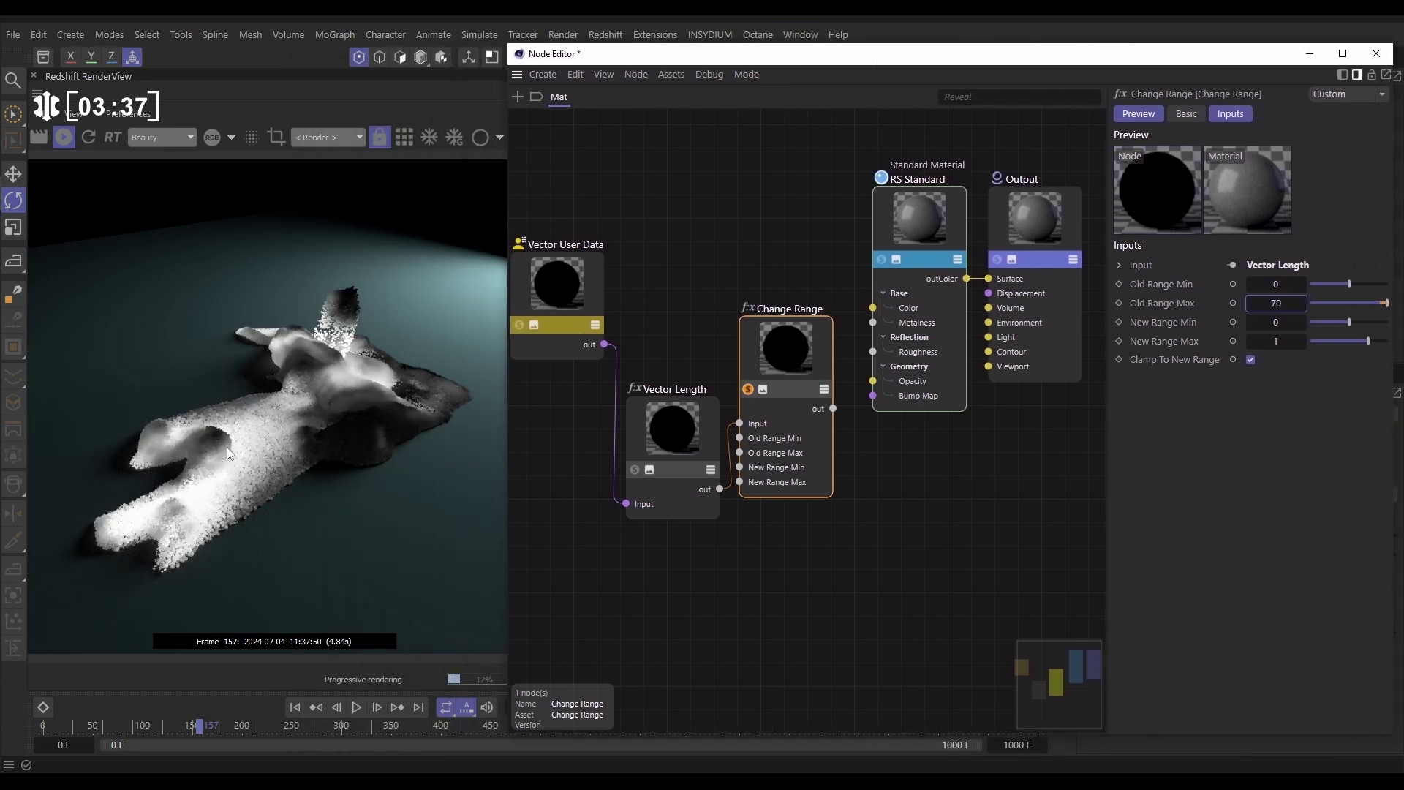
Step: Go to frame 212 and spread out the Vector User Data, Vector Length and Change Range nodes
{"action": "left_click", "coordinate": [253, 728]}
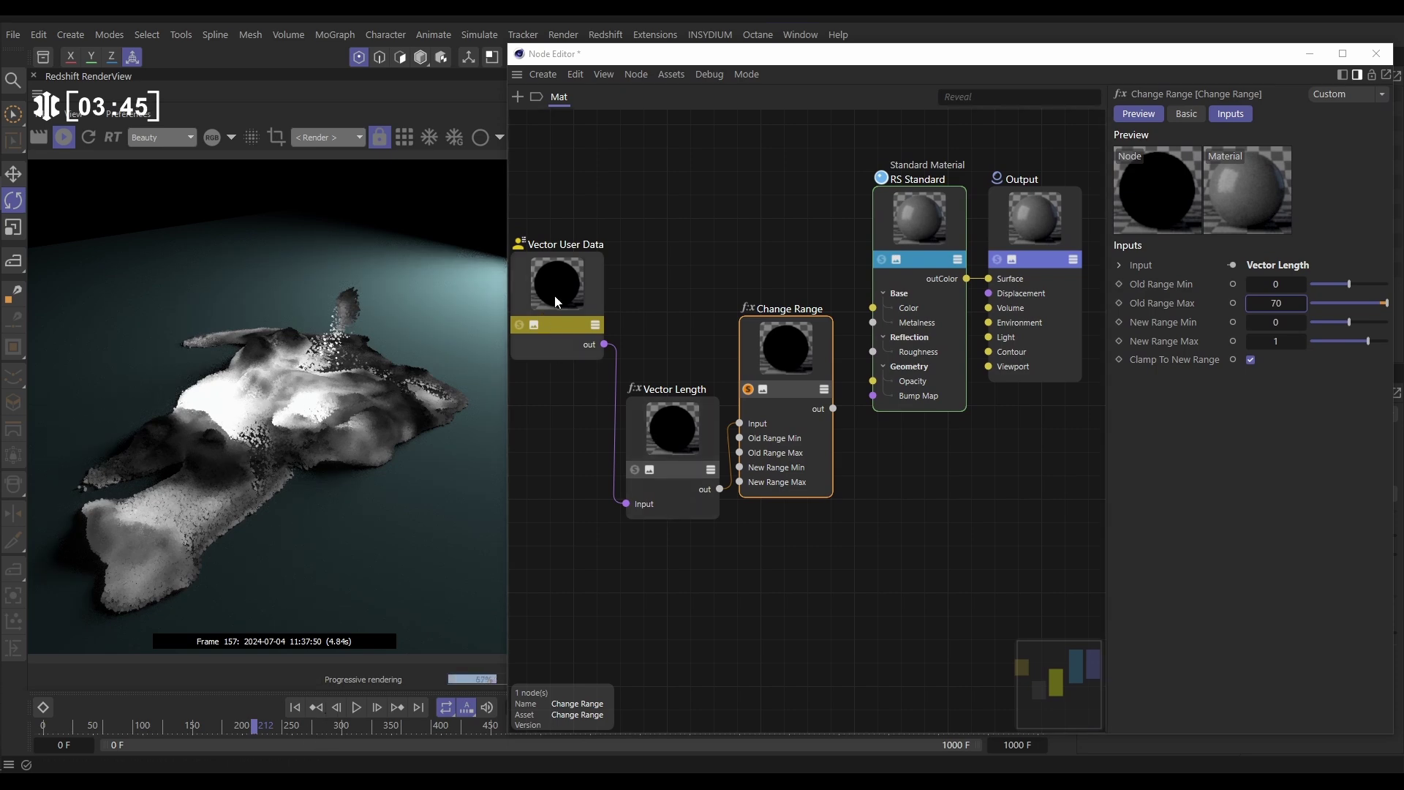
{"action": "left_click_drag", "start_coordinate": [556, 301], "coordinate": [478, 272]}
{"action": "left_click_drag", "start_coordinate": [662, 439], "coordinate": [588, 448]}
{"action": "left_click_drag", "start_coordinate": [787, 352], "coordinate": [717, 303]}
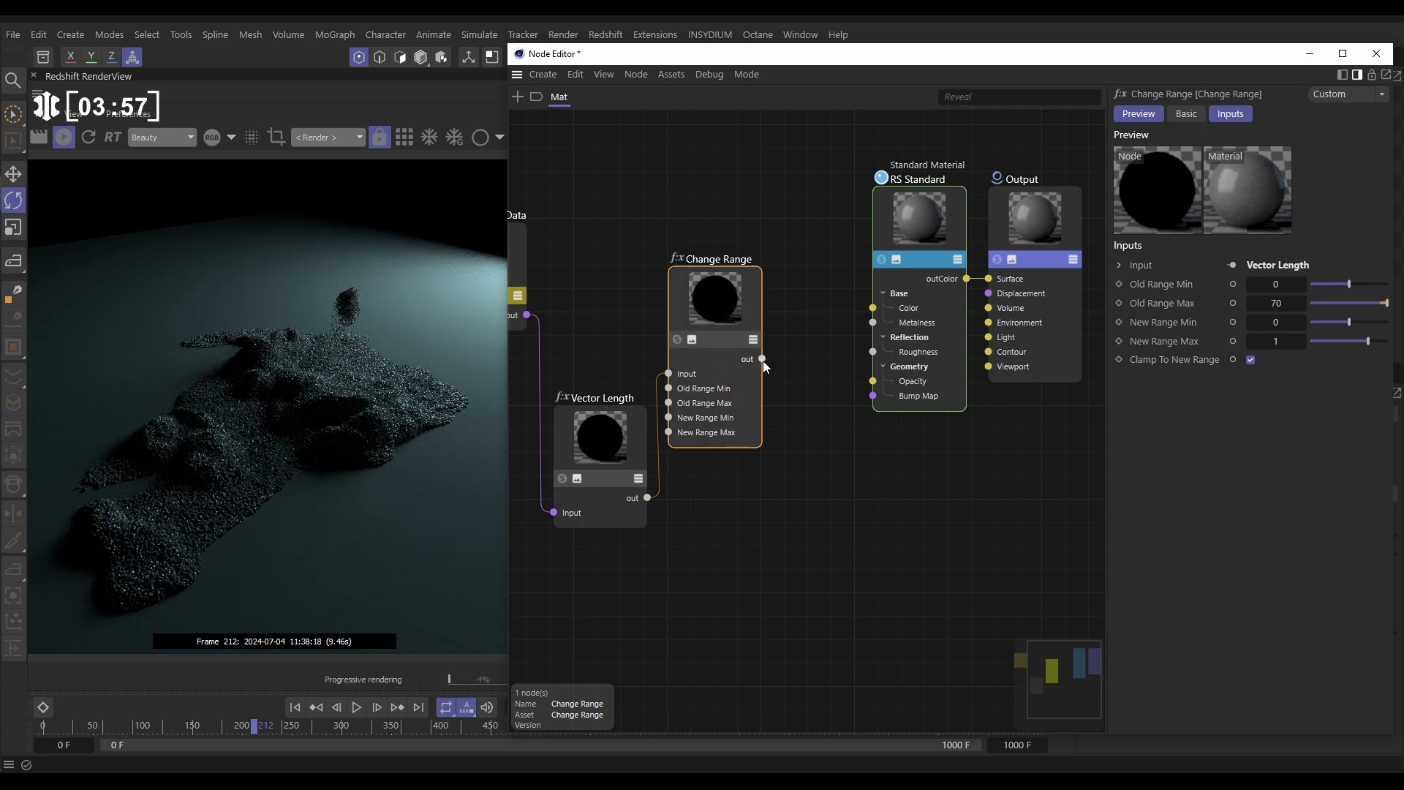
{"action": "double_click", "coordinate": [787, 529]}
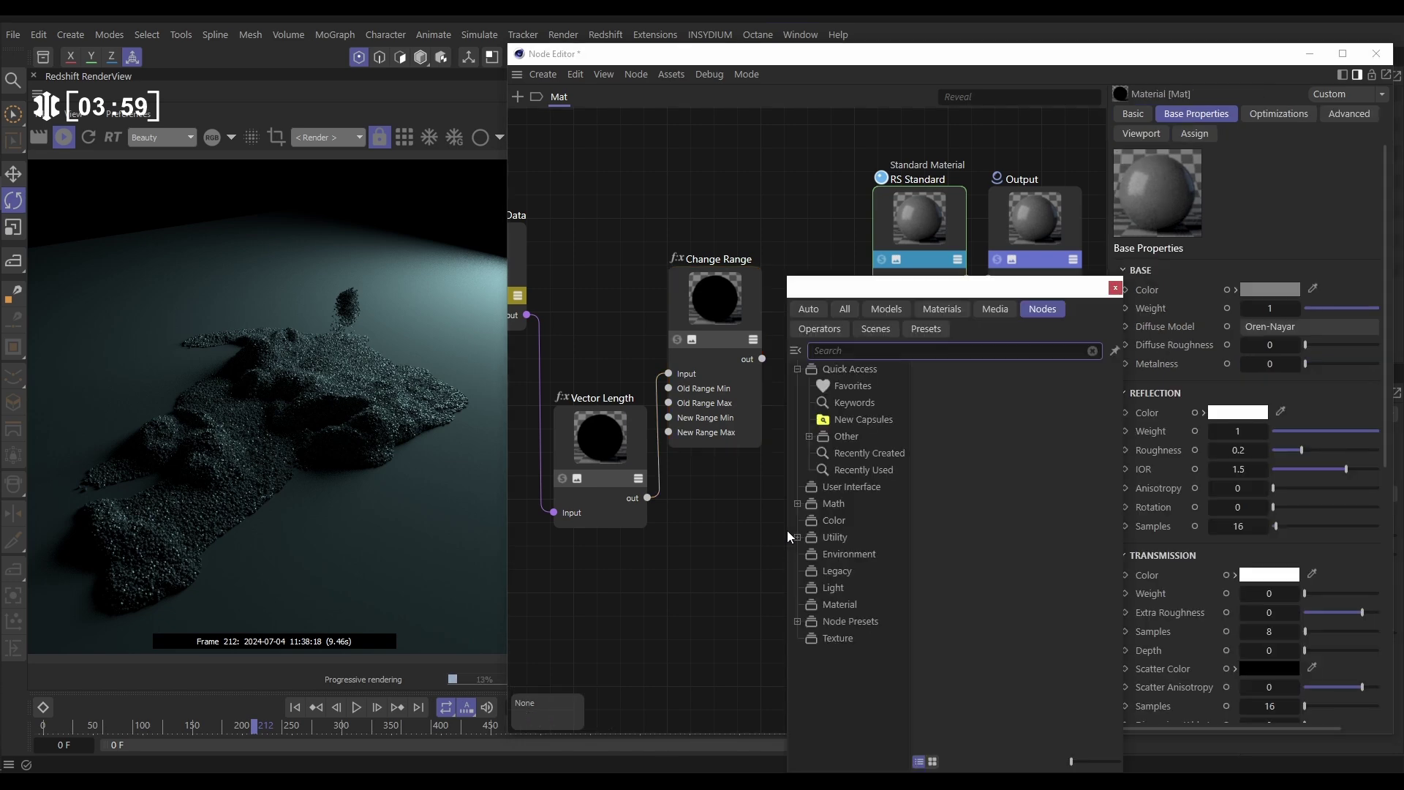
Step: Add a Scalar Ramp node via 'ramp' search and feed Change Range's output into its Alt Input
{"action": "type", "text": "ramp"}
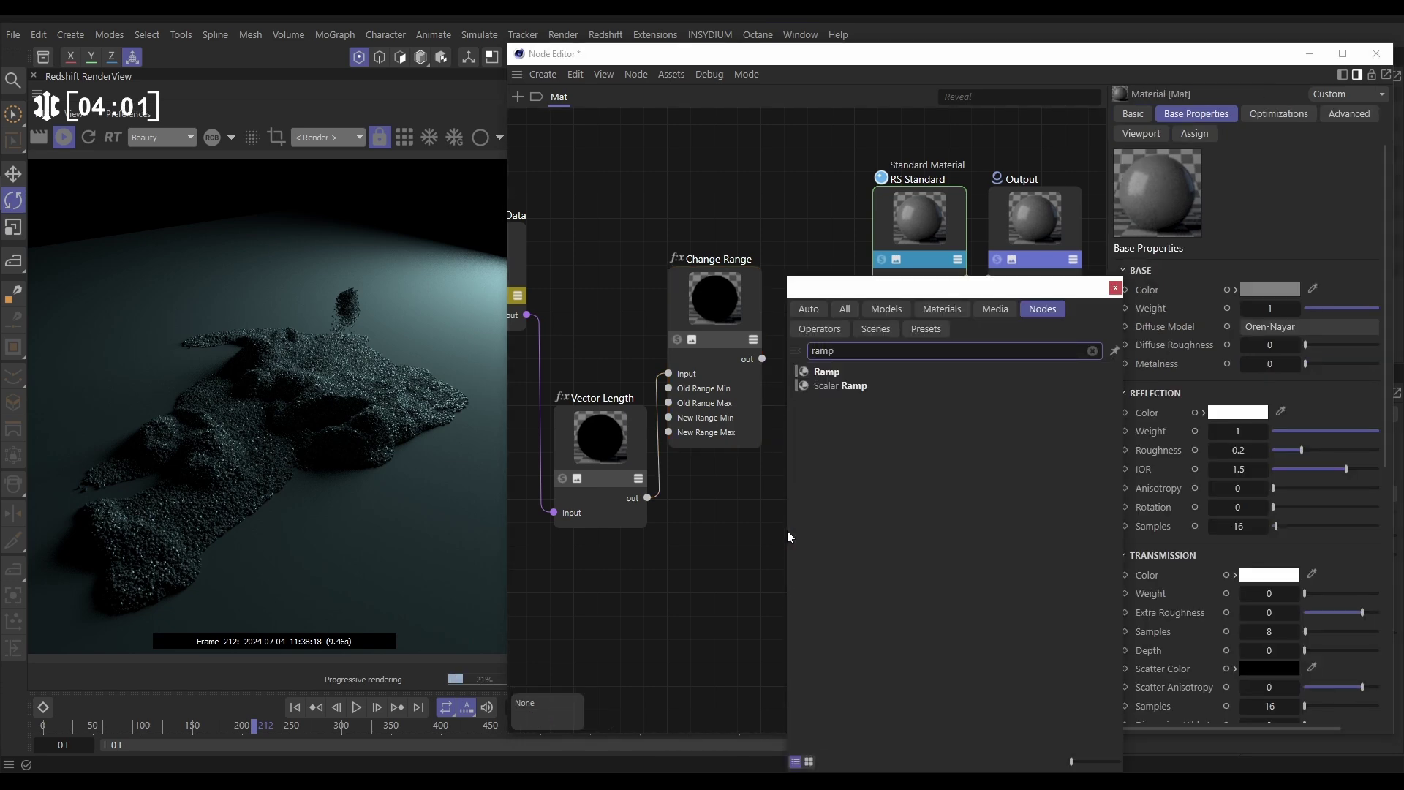
{"action": "double_click", "coordinate": [837, 385]}
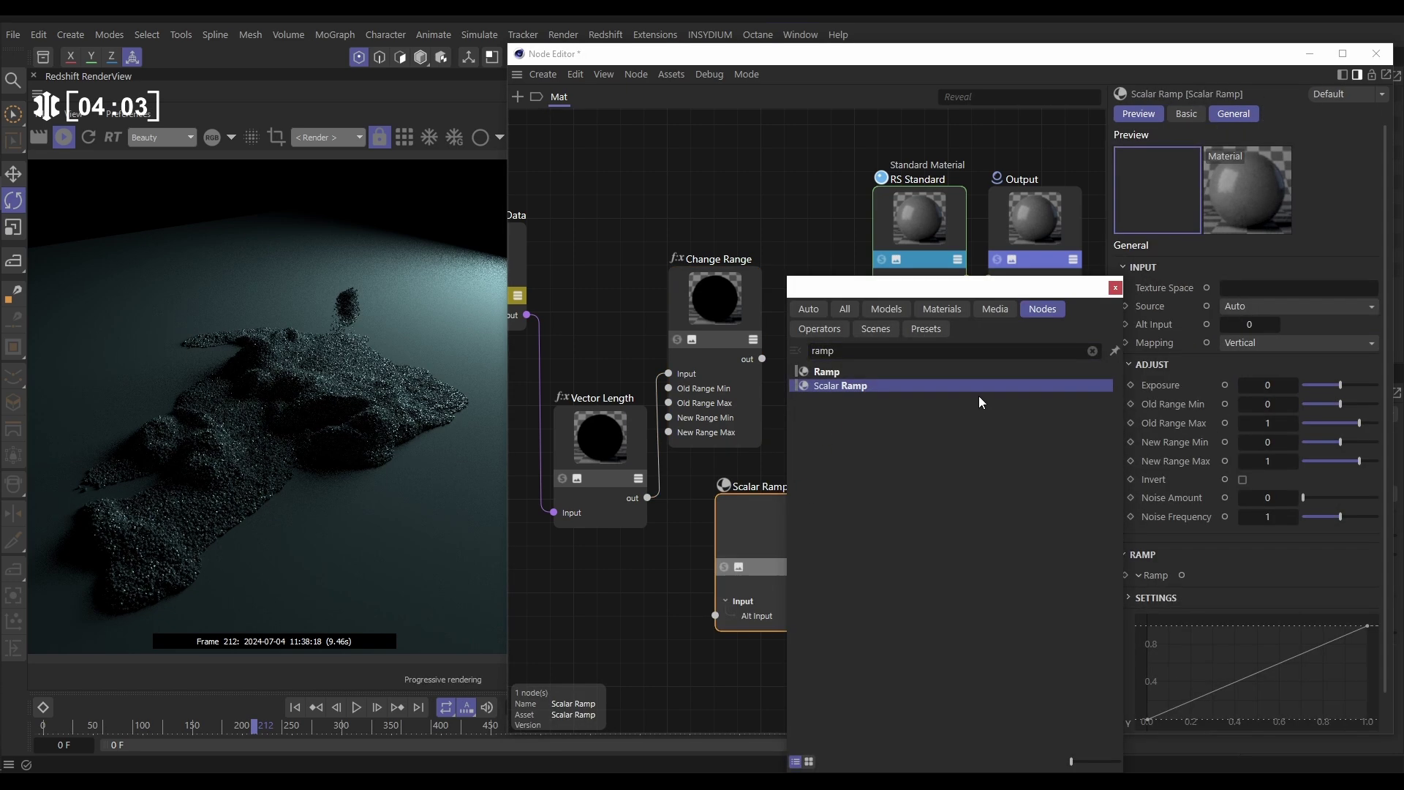
{"action": "left_click", "coordinate": [1115, 288]}
{"action": "left_click_drag", "start_coordinate": [756, 534], "coordinate": [813, 508]}
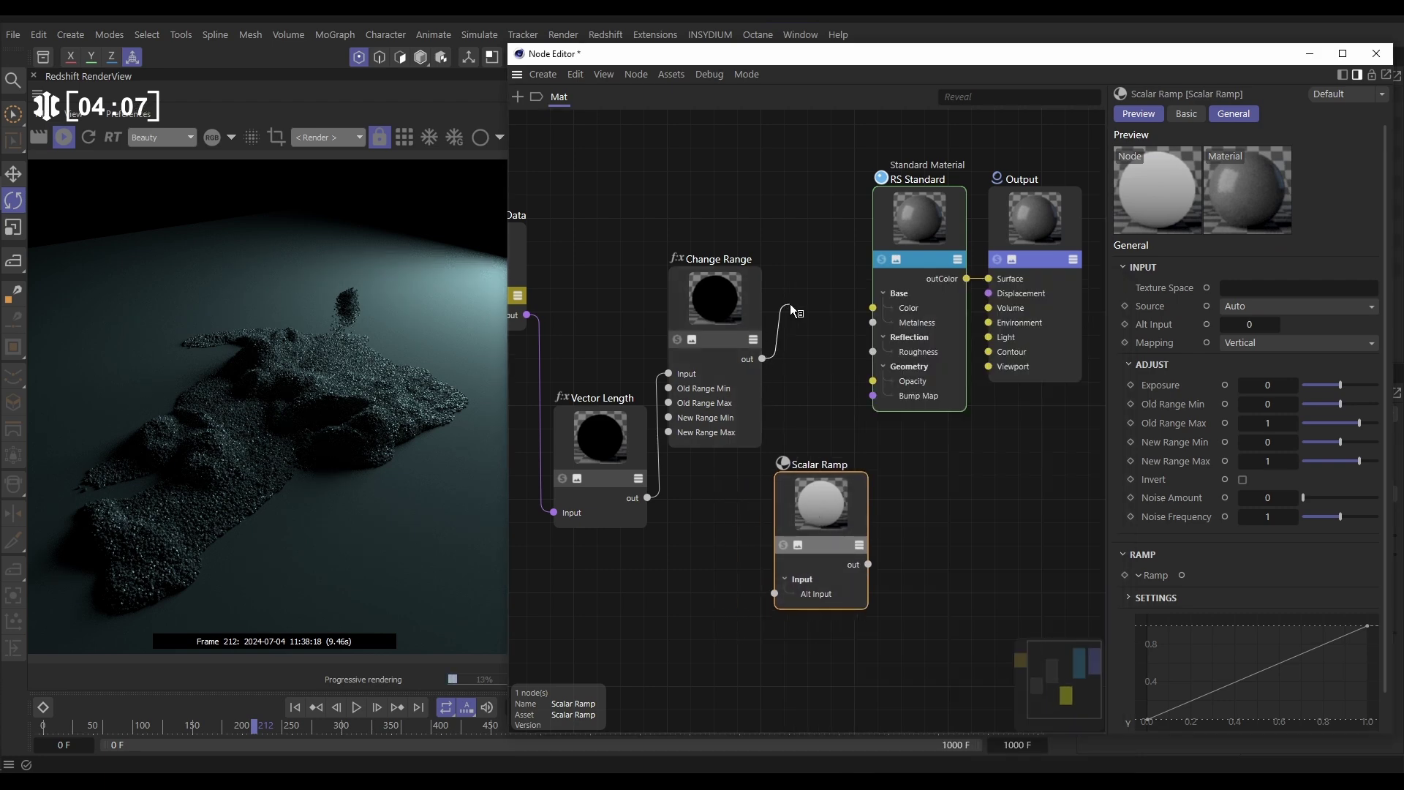
{"action": "left_click_drag", "start_coordinate": [789, 304], "coordinate": [772, 594]}
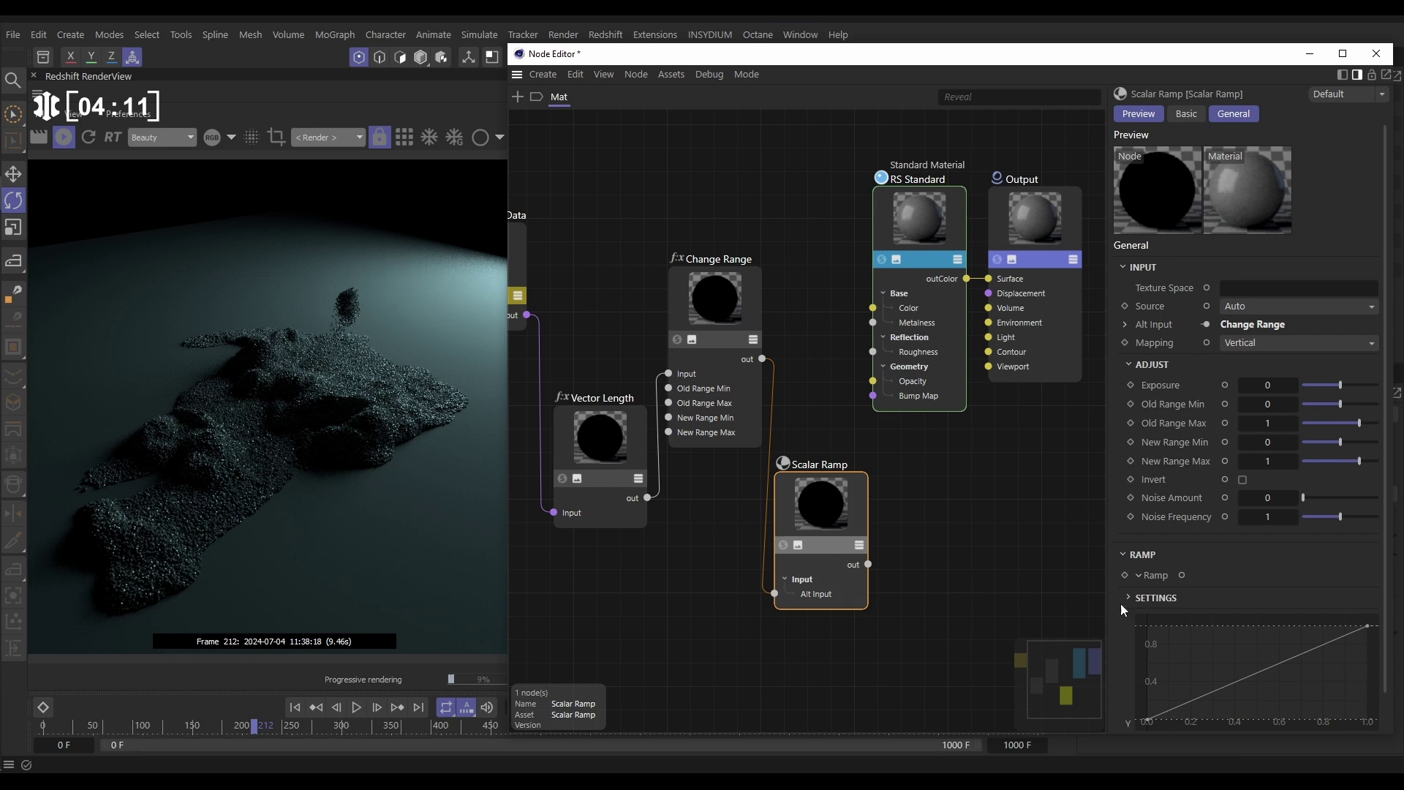
Step: Solo the Scalar Ramp and add a knot near x=0.85 so the curve stays low, then climbs
{"action": "left_click", "coordinate": [782, 545]}
{"action": "scroll", "coordinate": [1389, 512], "scroll_direction": "down", "scroll_amount": 2}
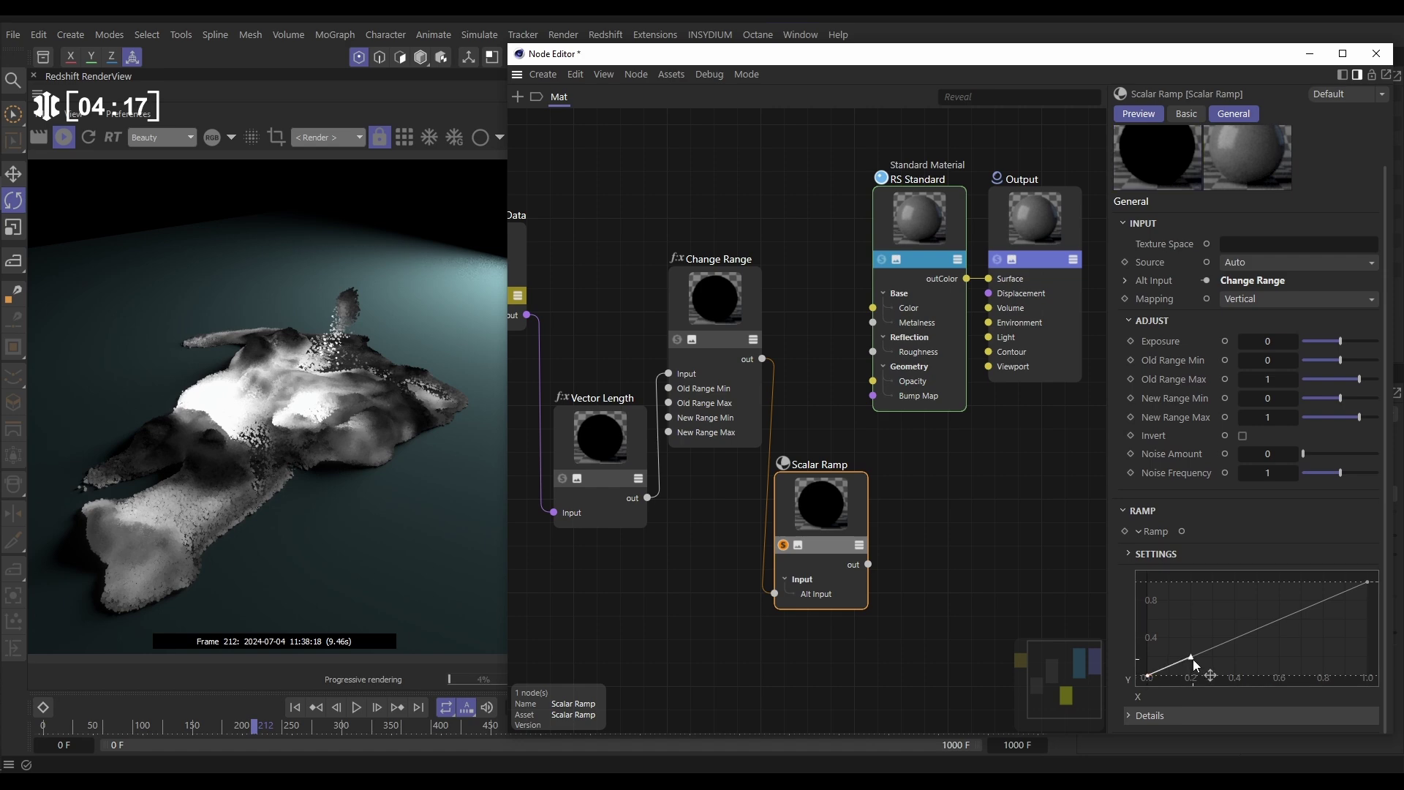
{"action": "left_click", "coordinate": [1233, 638], "text": "ctrl"}
{"action": "left_click_drag", "start_coordinate": [1239, 639], "coordinate": [1332, 675]}
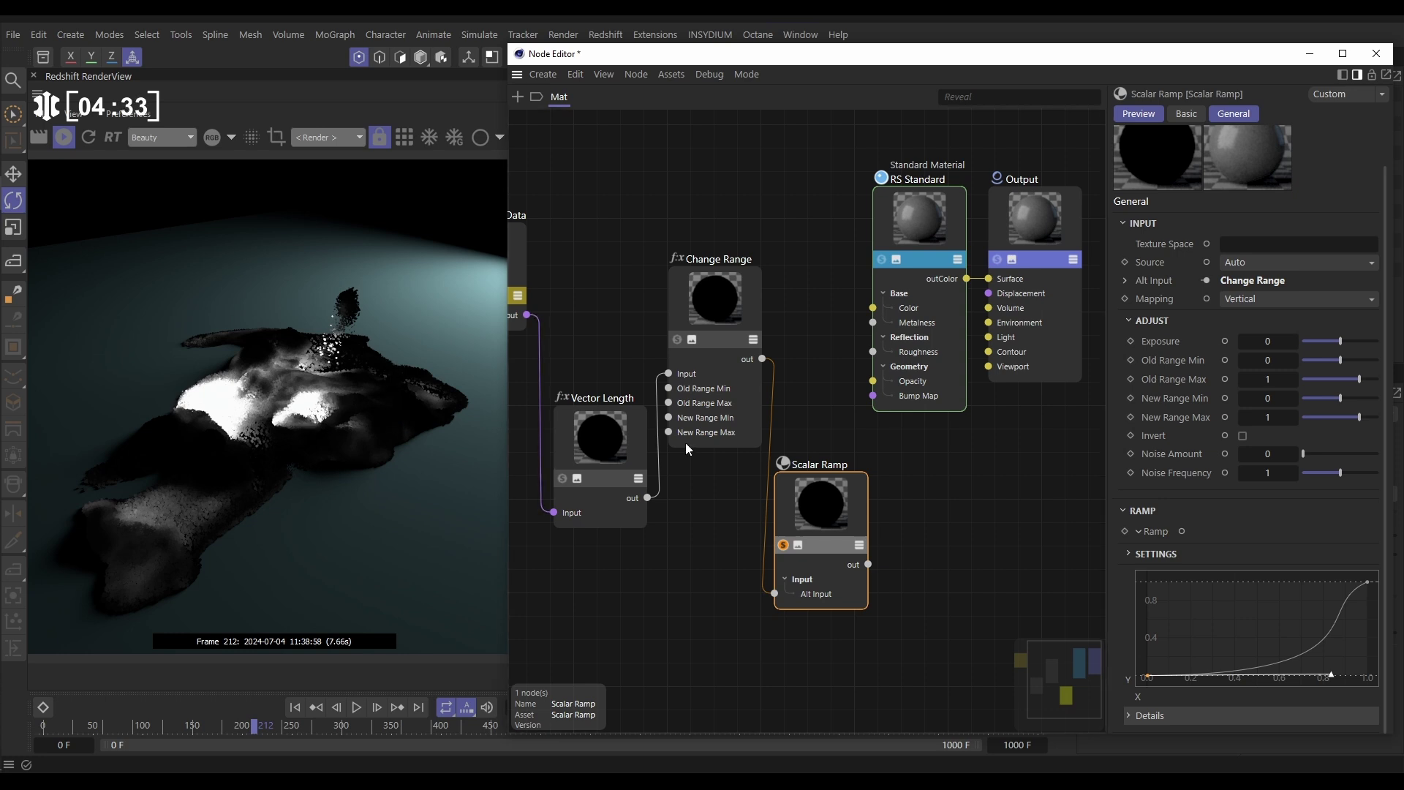
Step: Shift the Vector Length, Change Range and Scalar Ramp nodes to the left
{"action": "left_click_drag", "start_coordinate": [604, 429], "coordinate": [554, 438]}
{"action": "left_click_drag", "start_coordinate": [700, 300], "coordinate": [650, 292]}
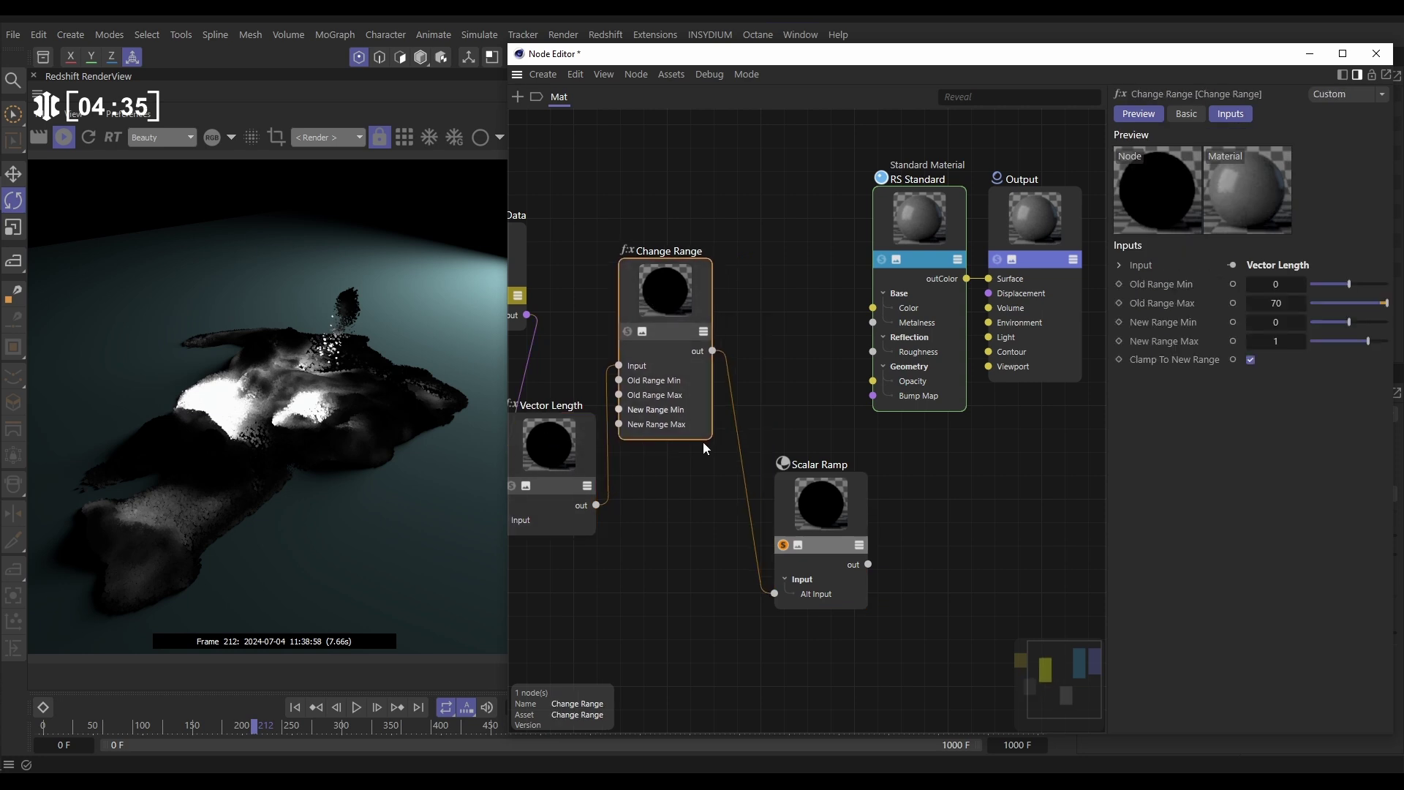
{"action": "left_click_drag", "start_coordinate": [814, 501], "coordinate": [765, 503]}
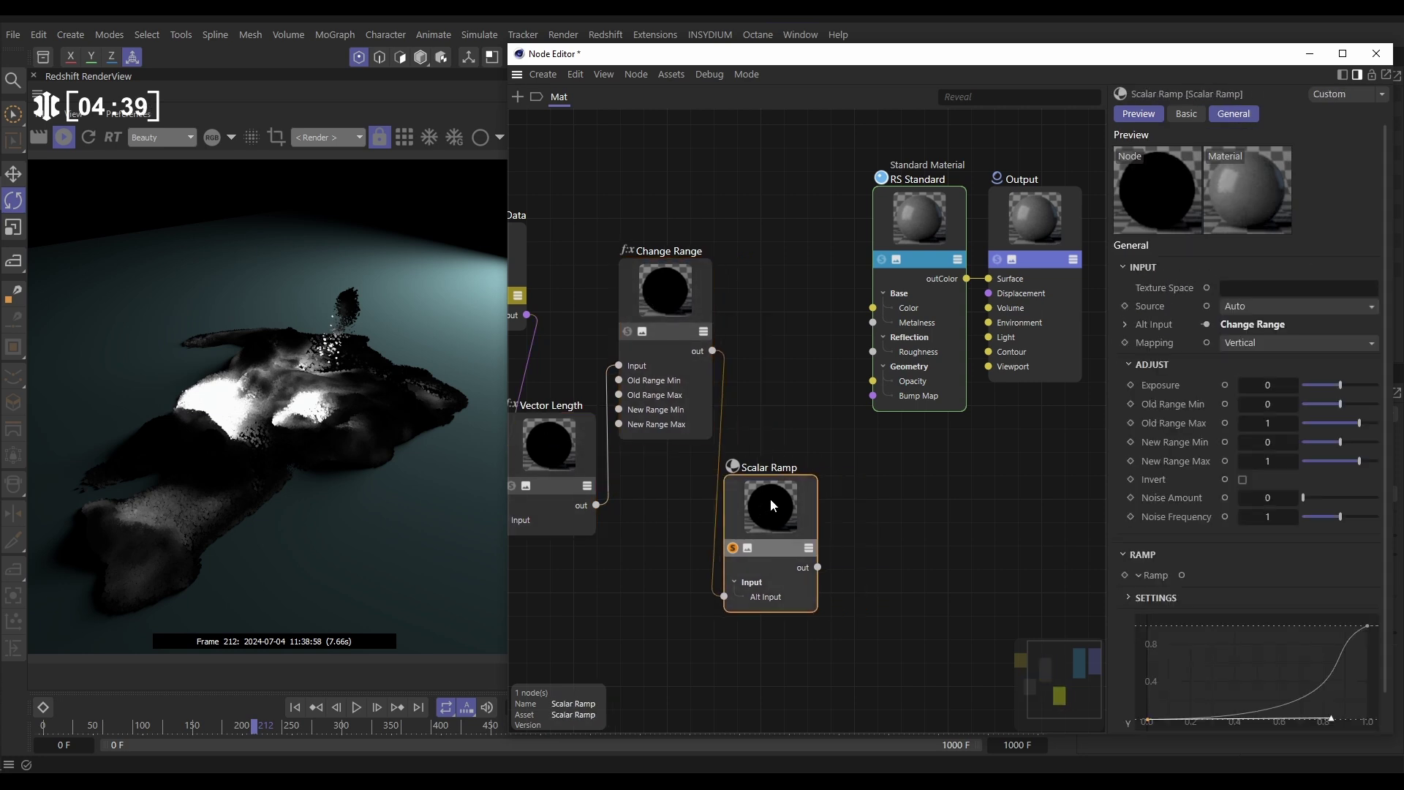
Step: Add an Incandescent node to the material graph via the 'inca' search
{"action": "double_click", "coordinate": [914, 536]}
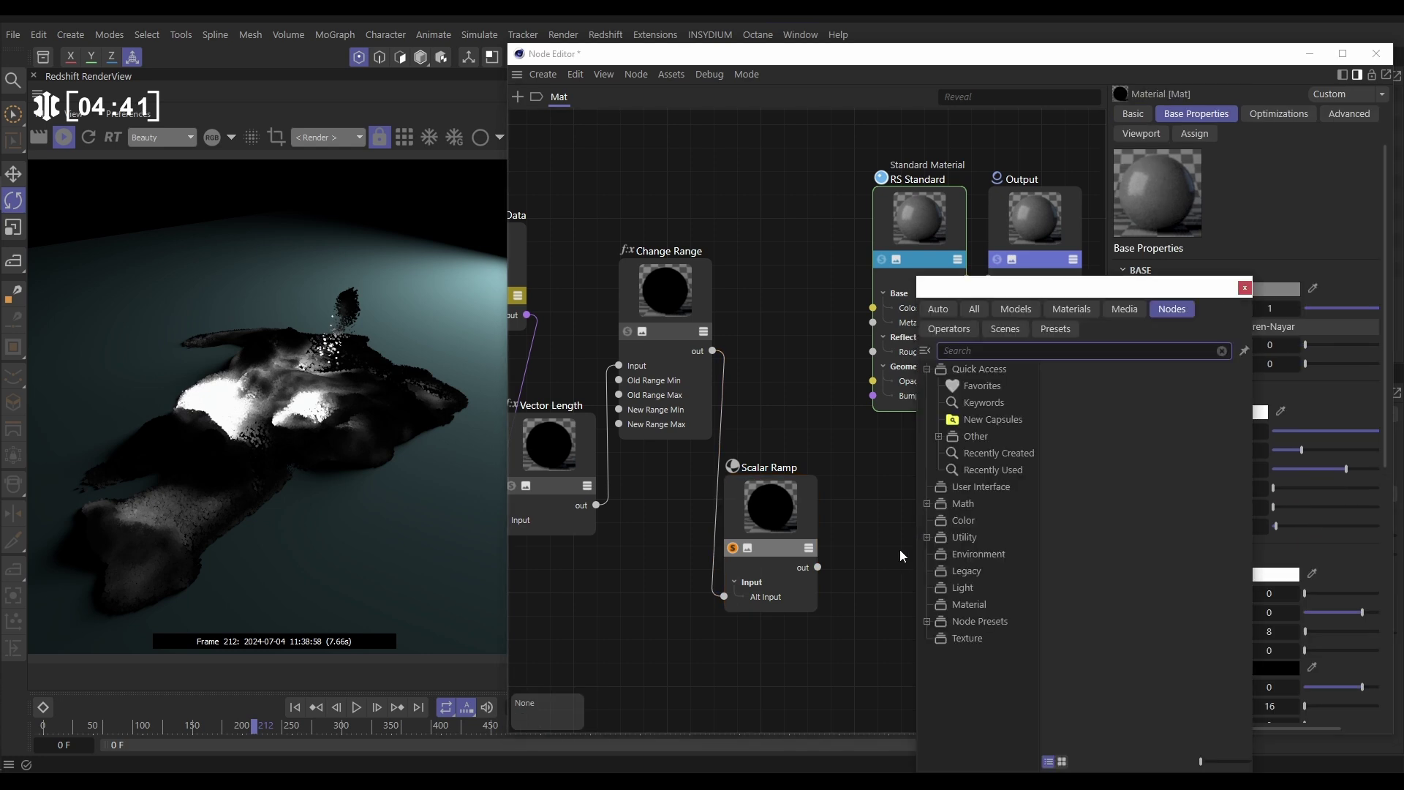
{"action": "type", "text": "inca"}
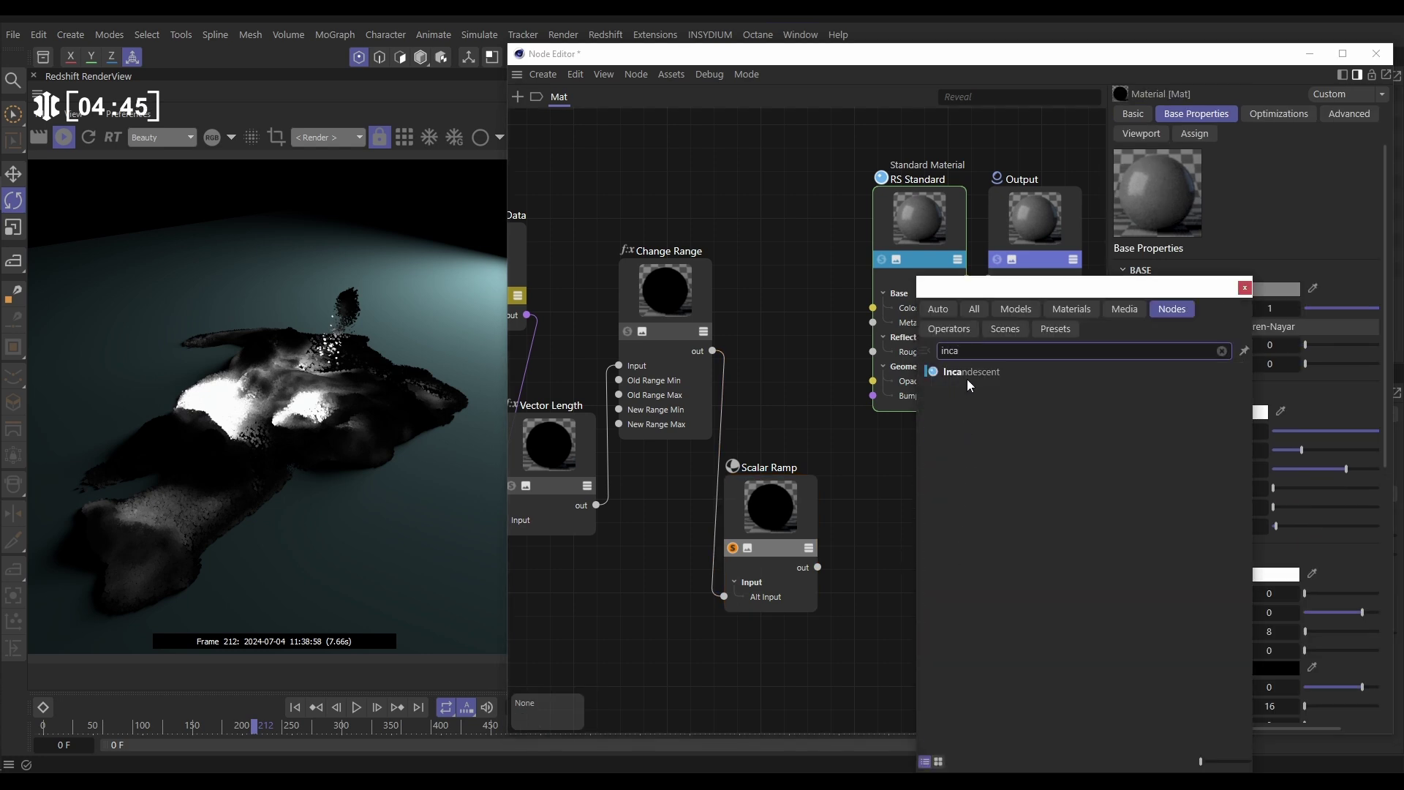
{"action": "left_click_drag", "start_coordinate": [968, 373], "coordinate": [900, 508]}
{"action": "left_click", "coordinate": [1244, 289]}
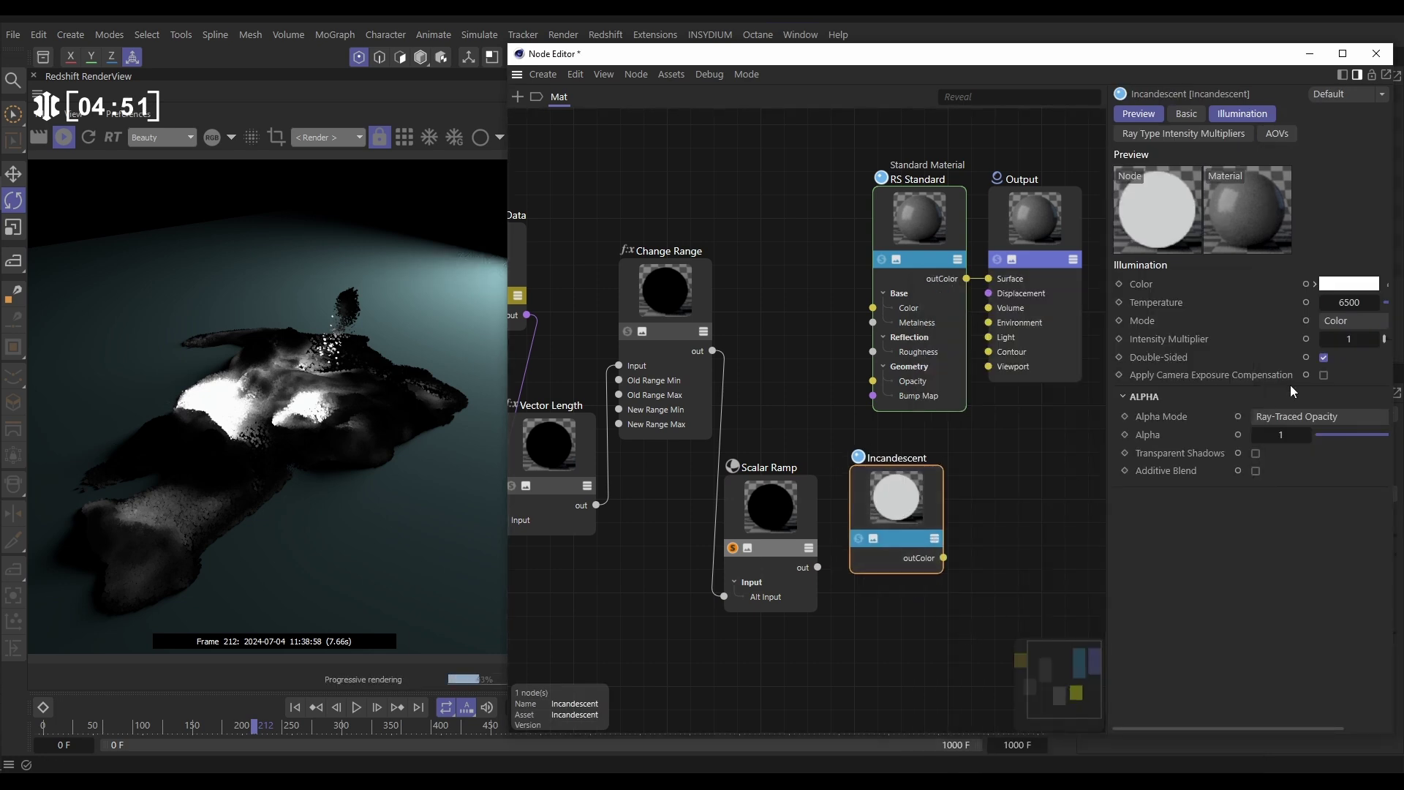
Step: Switch Incandescent to Temperature mode and lower the temperature to 3291.7949
{"action": "left_click", "coordinate": [1331, 320]}
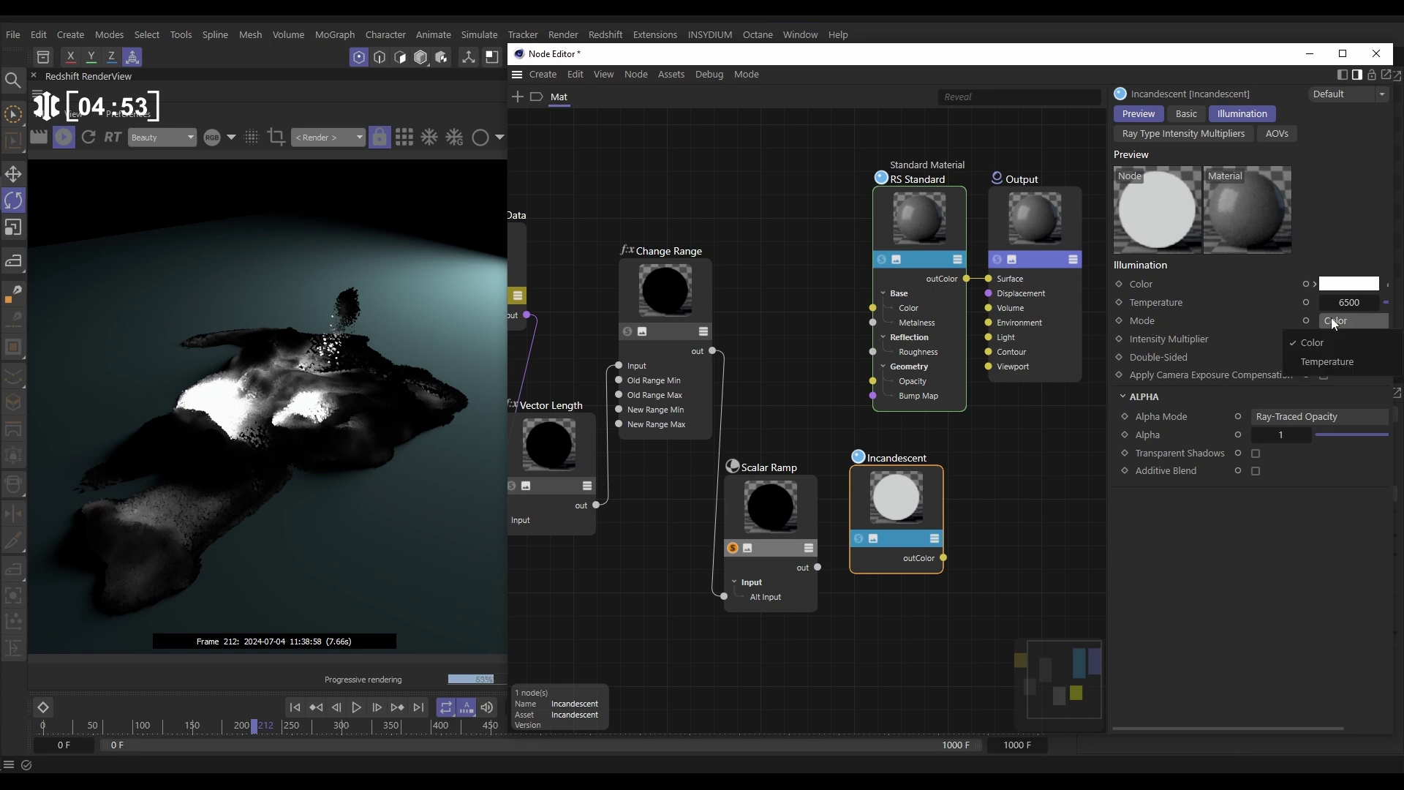
{"action": "left_click", "coordinate": [1324, 355]}
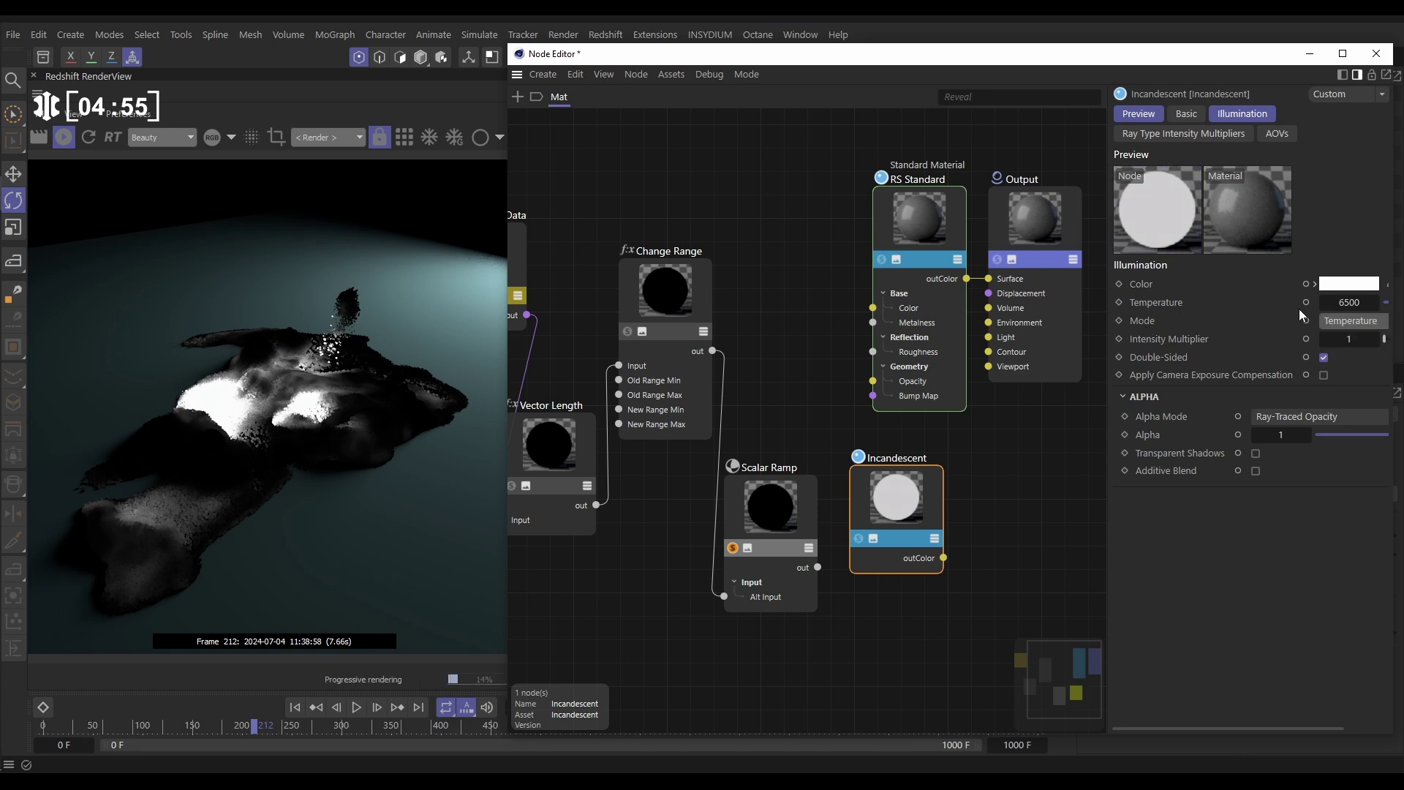
{"action": "left_click_drag", "start_coordinate": [1349, 302], "coordinate": [1323, 302]}
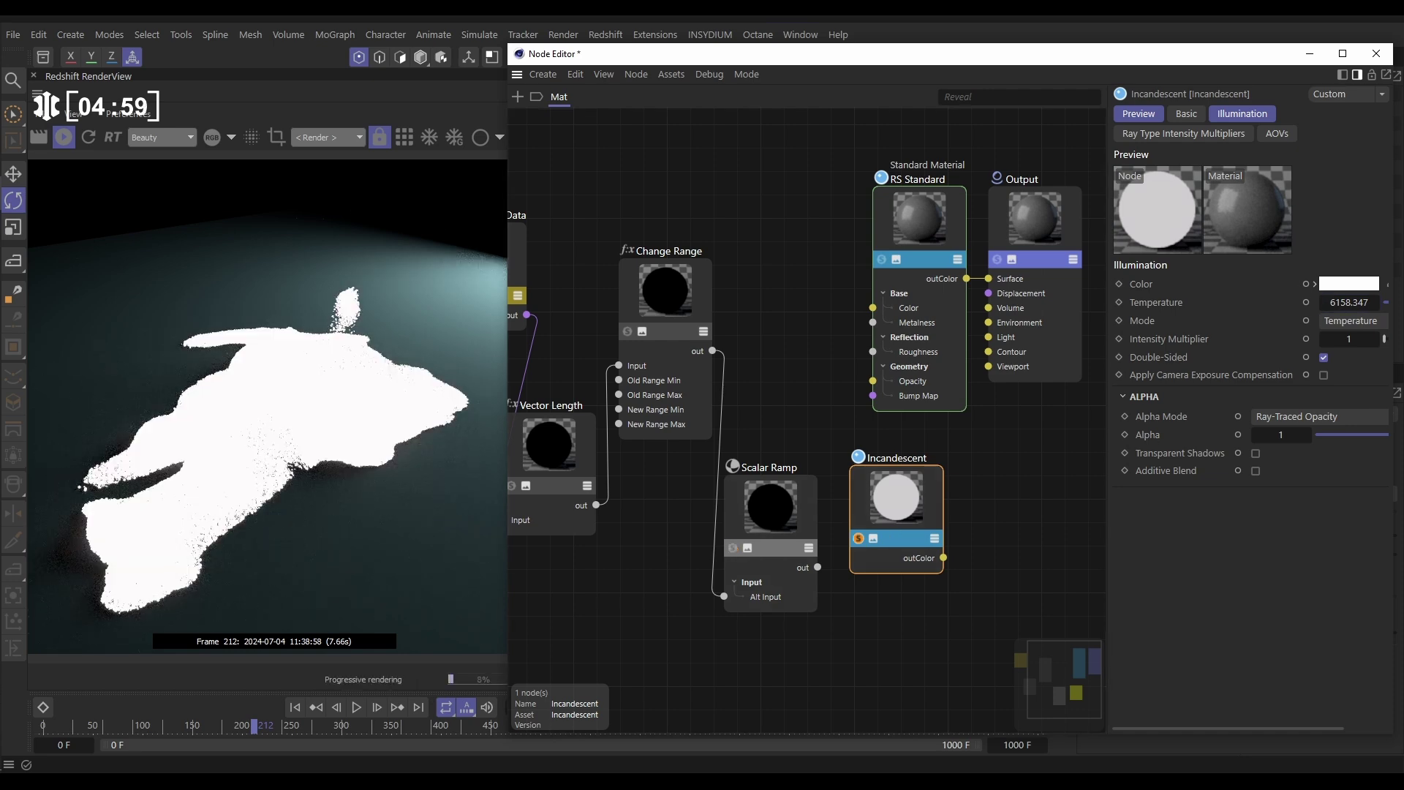
{"action": "mouse_move", "coordinate": [1346, 302]}
{"action": "left_mouse_down"}
{"action": "mouse_move", "coordinate": [1308, 302]}
{"action": "mouse_move", "coordinate": [1349, 304]}
{"action": "left_mouse_up"}
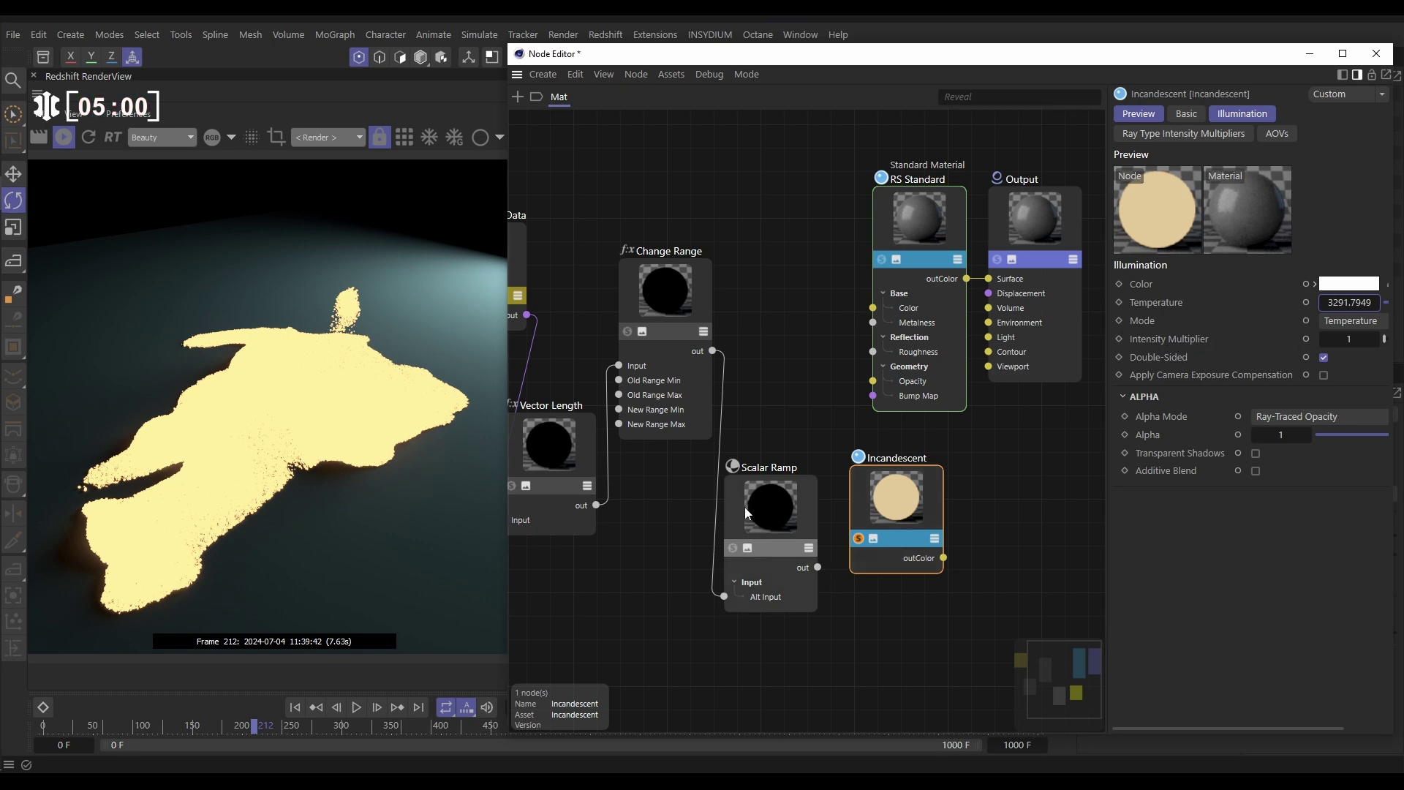
Step: Unsolo the Scalar Ramp and wire its output into Incandescent's Intensity Multiplier
{"action": "left_click", "coordinate": [731, 547]}
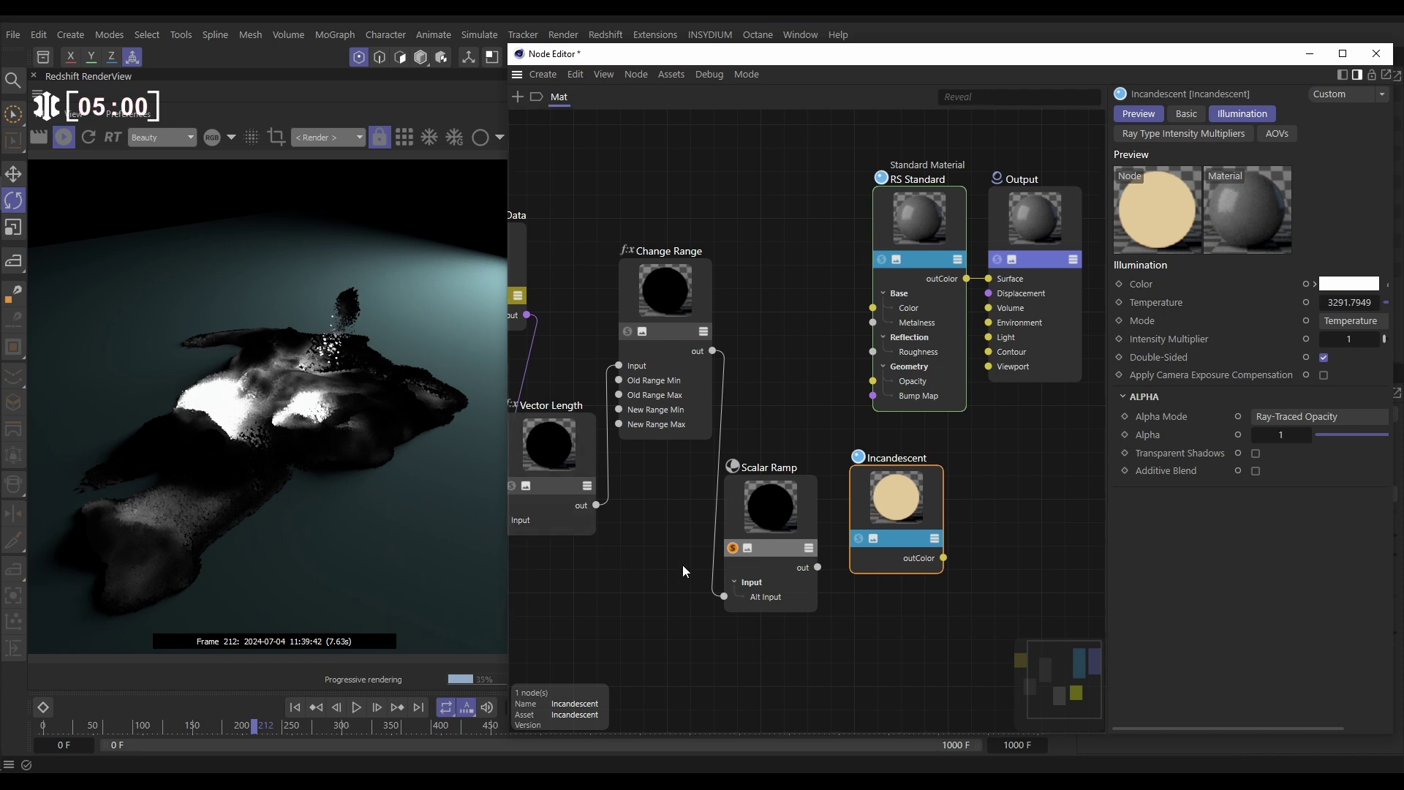
{"action": "left_click", "coordinate": [733, 549]}
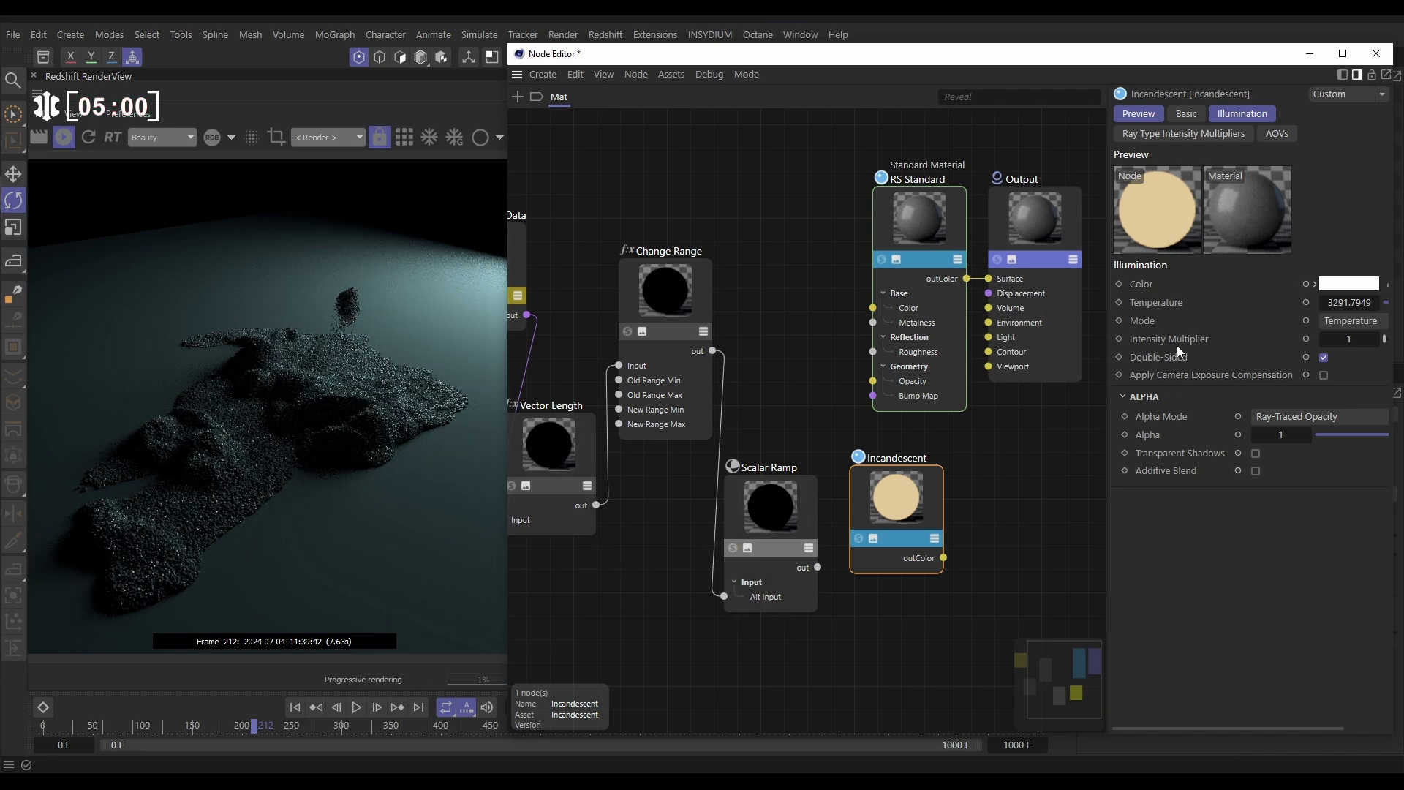
{"action": "left_click", "coordinate": [1306, 338]}
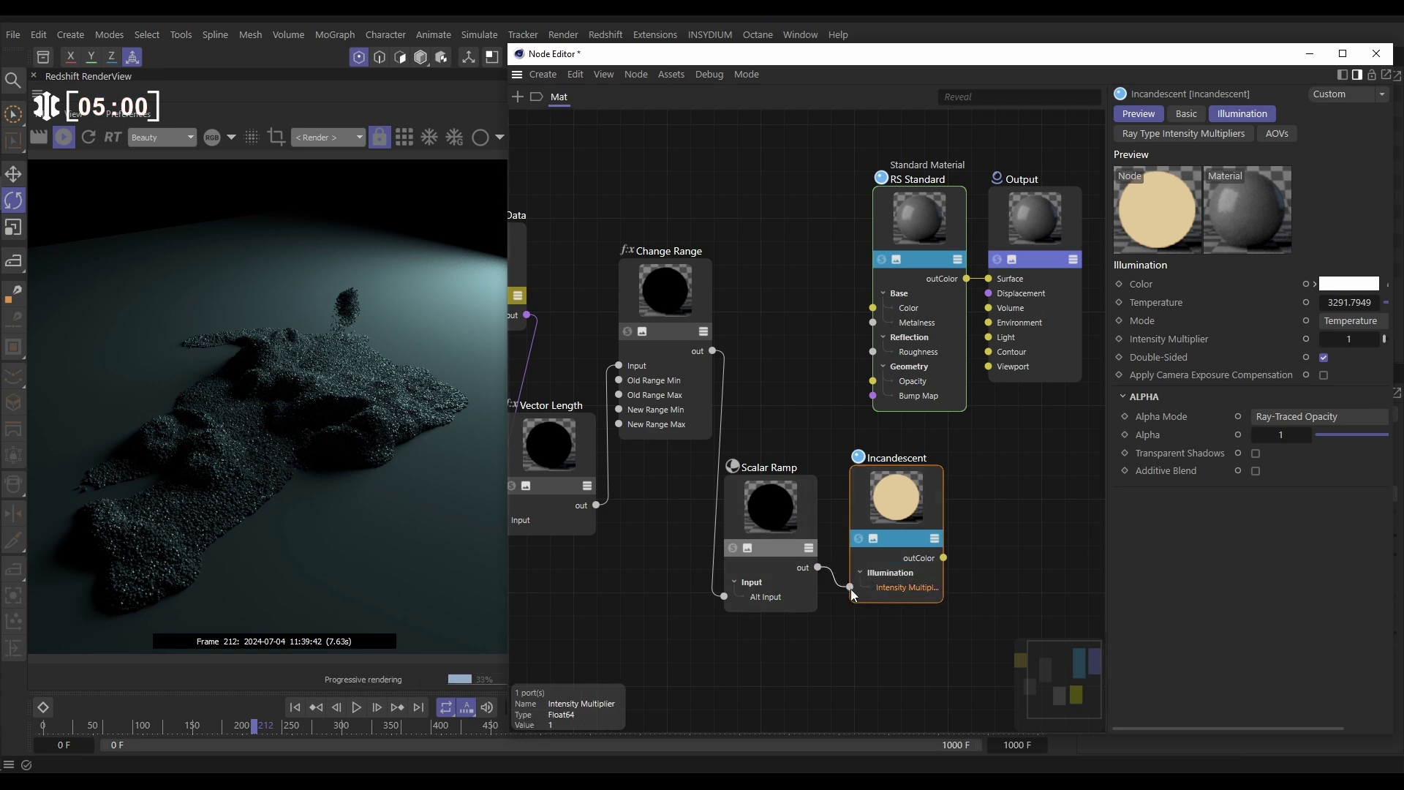
{"action": "left_click_drag", "start_coordinate": [850, 589], "coordinate": [850, 588]}
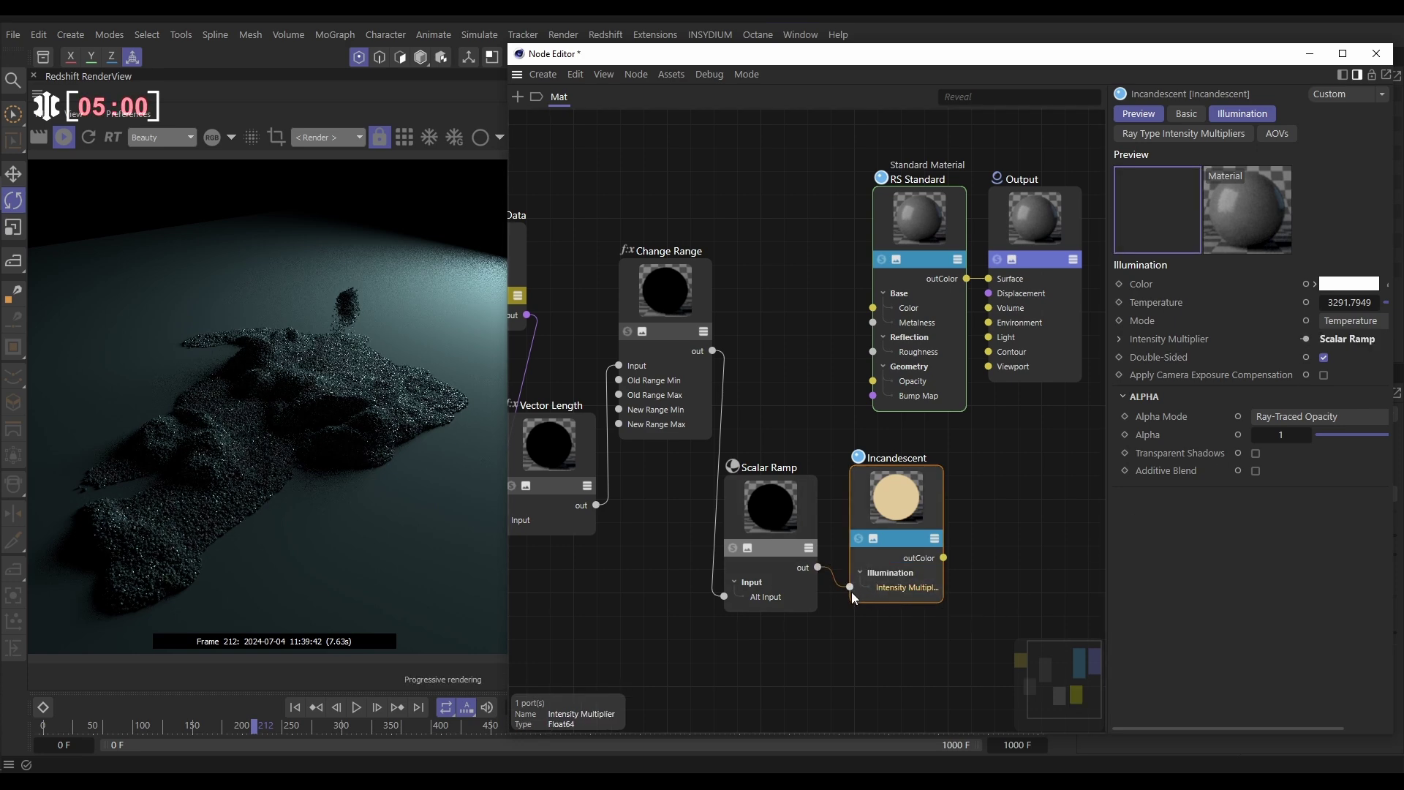
Step: Preview the Incandescent and RS Standard nodes alone, then reposition both nodes
{"action": "left_click", "coordinate": [858, 538]}
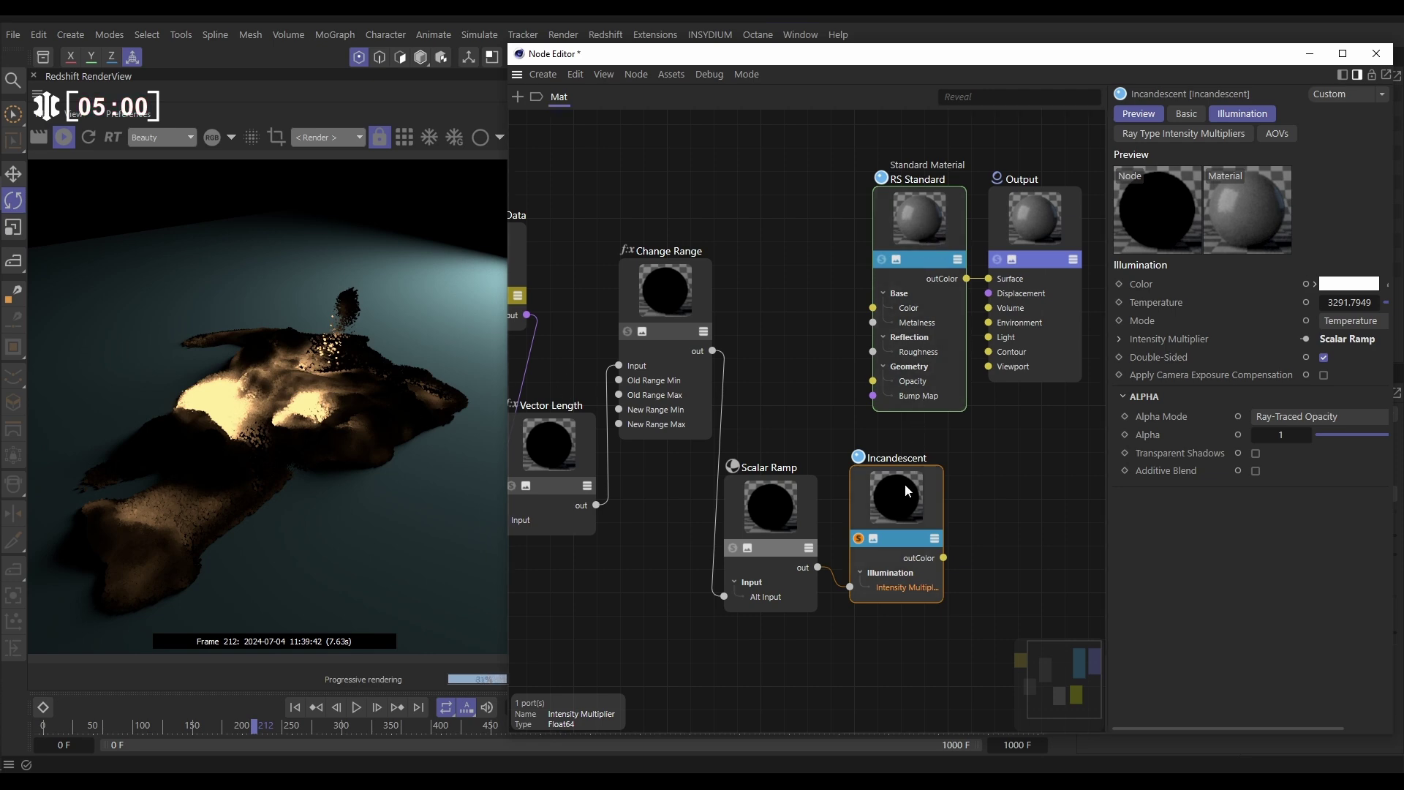
{"action": "left_click_drag", "start_coordinate": [924, 228], "coordinate": [875, 203]}
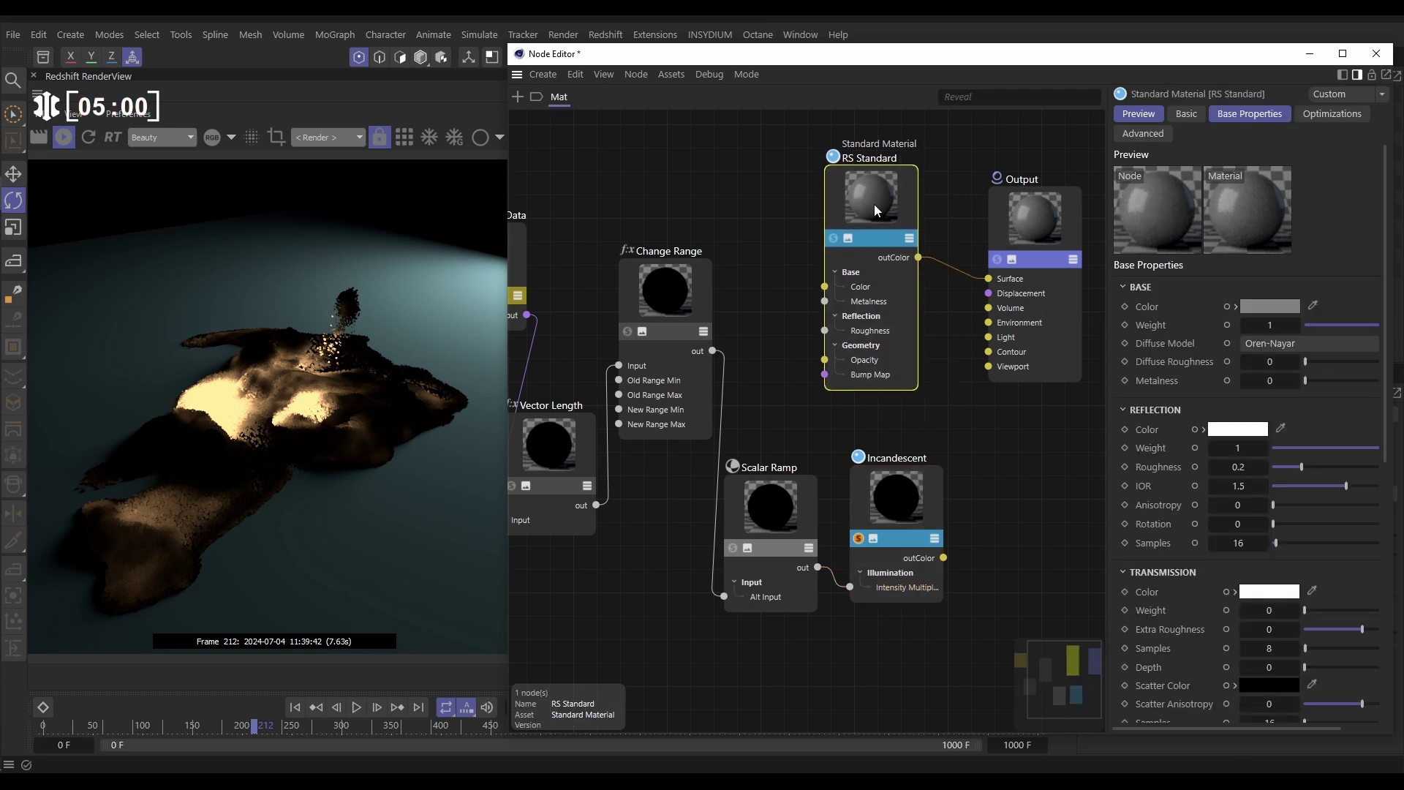
{"action": "left_click", "coordinate": [833, 240]}
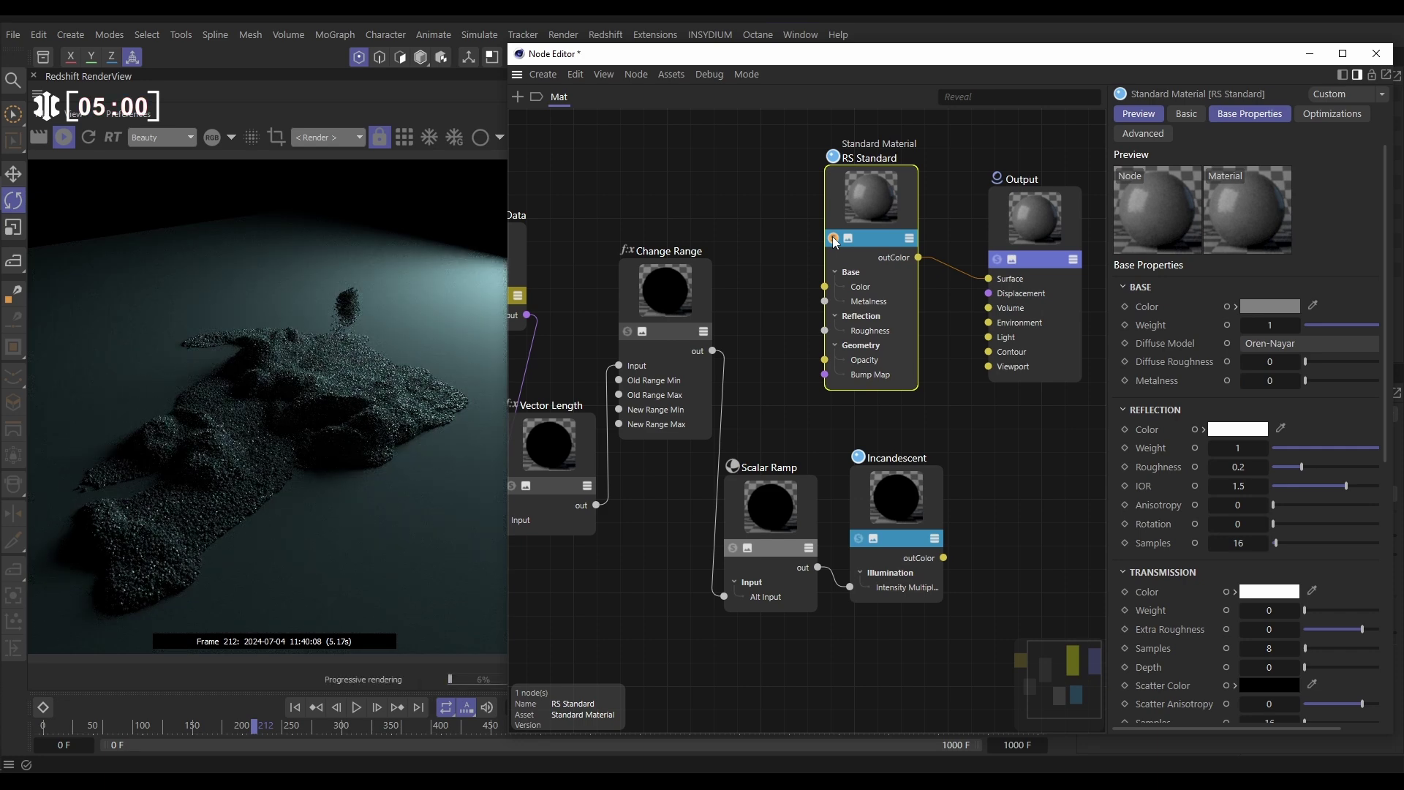
{"action": "left_click", "coordinate": [833, 239]}
{"action": "left_click_drag", "start_coordinate": [890, 491], "coordinate": [869, 492]}
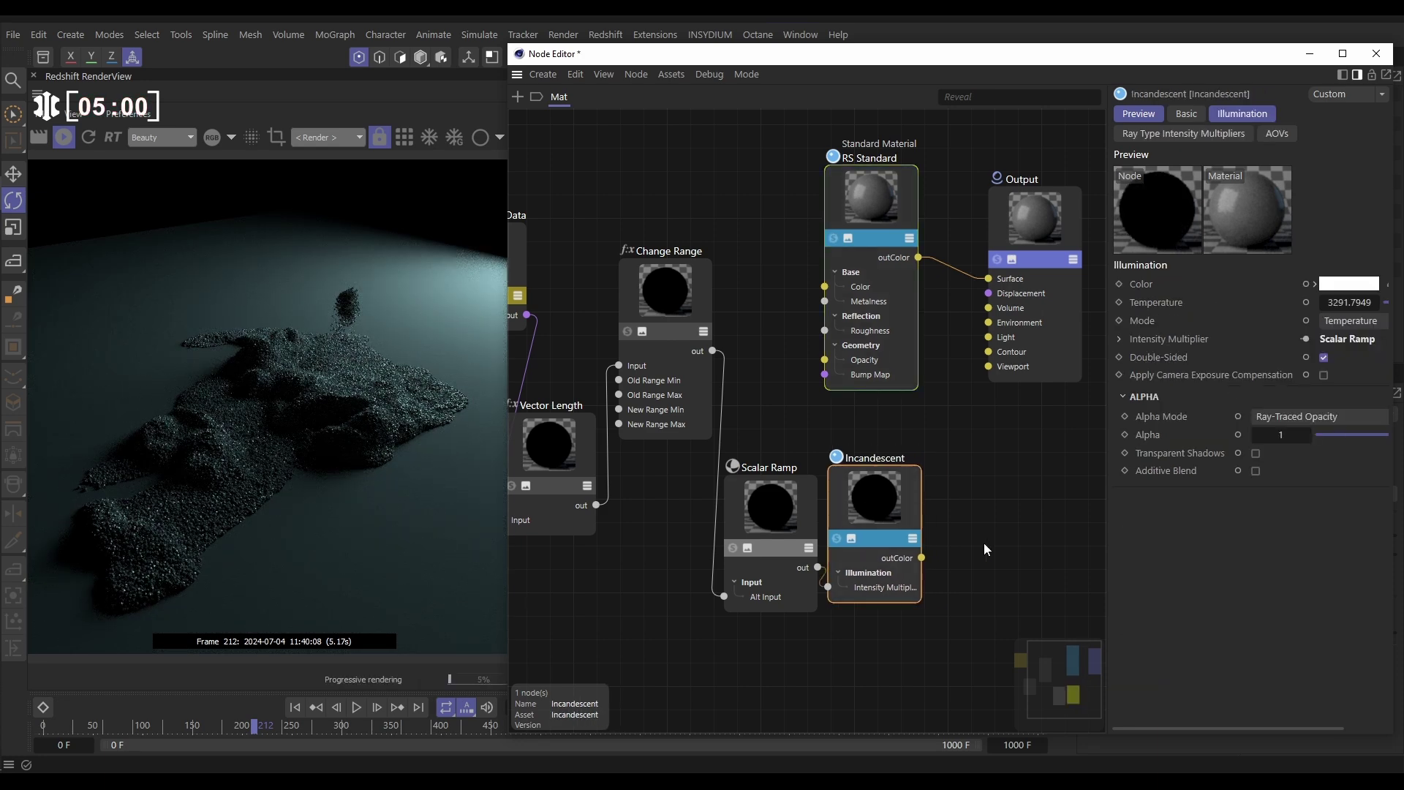
Step: Add a Material Blender node beside the Incandescent node
{"action": "double_click", "coordinate": [991, 529]}
{"action": "type", "text": "blender"}
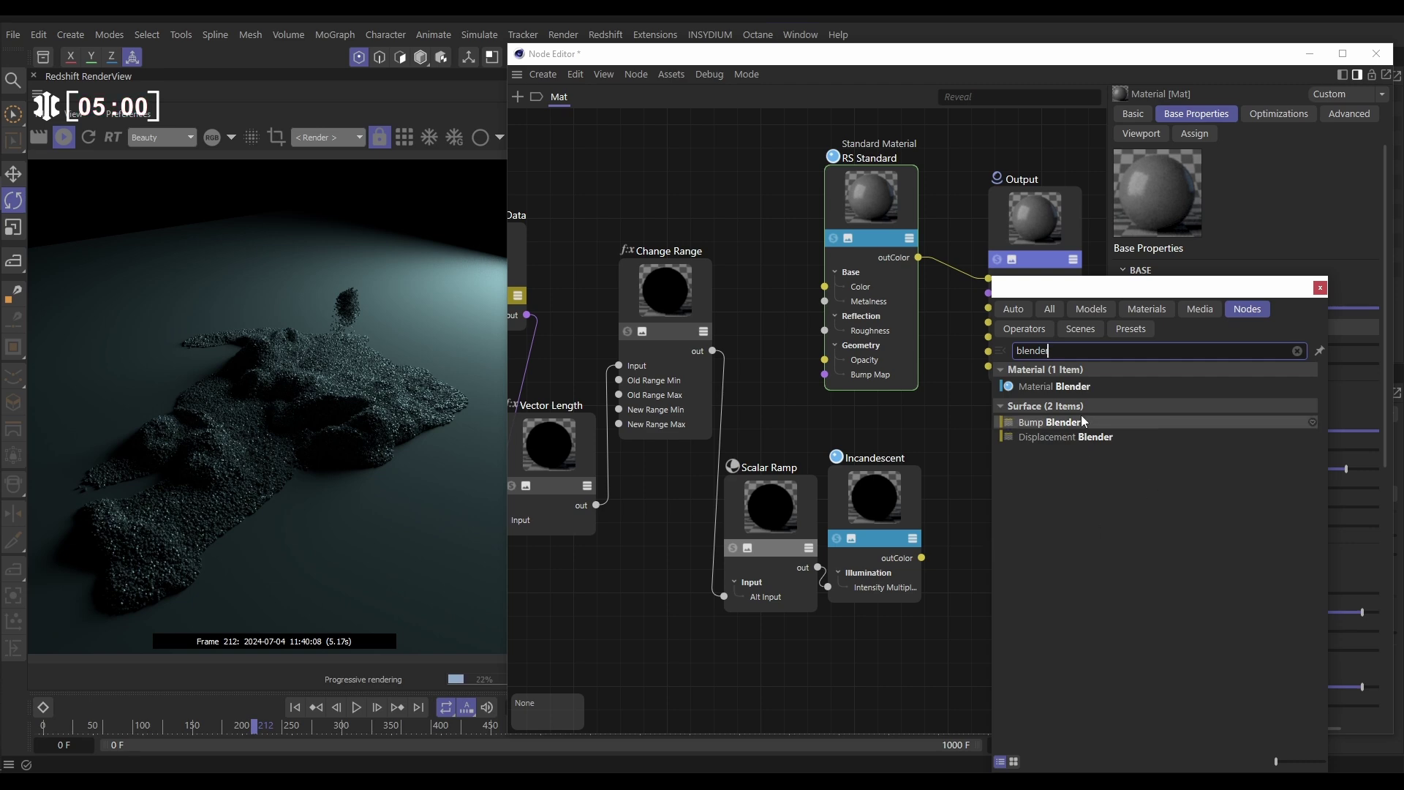
{"action": "double_click", "coordinate": [1054, 386]}
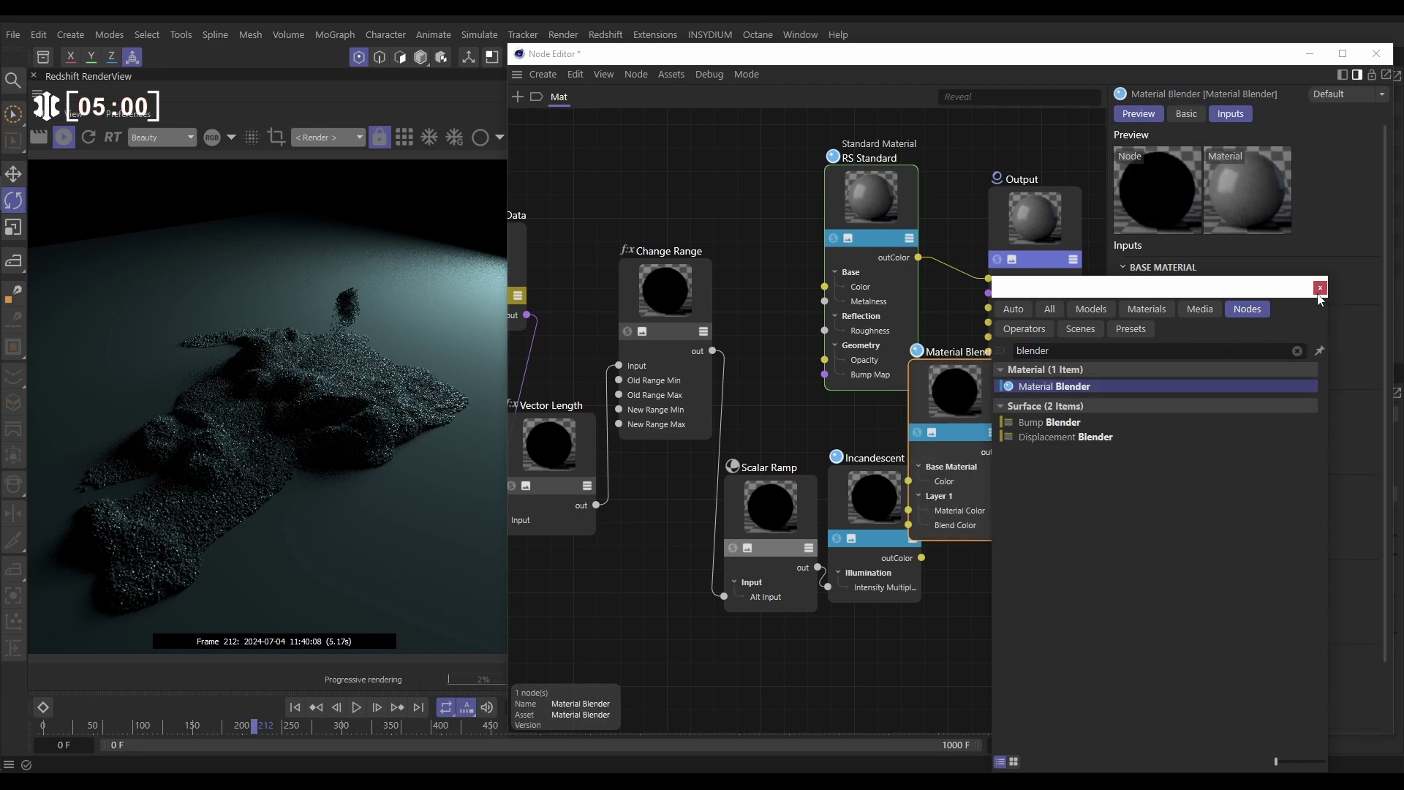
{"action": "left_click_drag", "start_coordinate": [951, 411], "coordinate": [997, 425]}
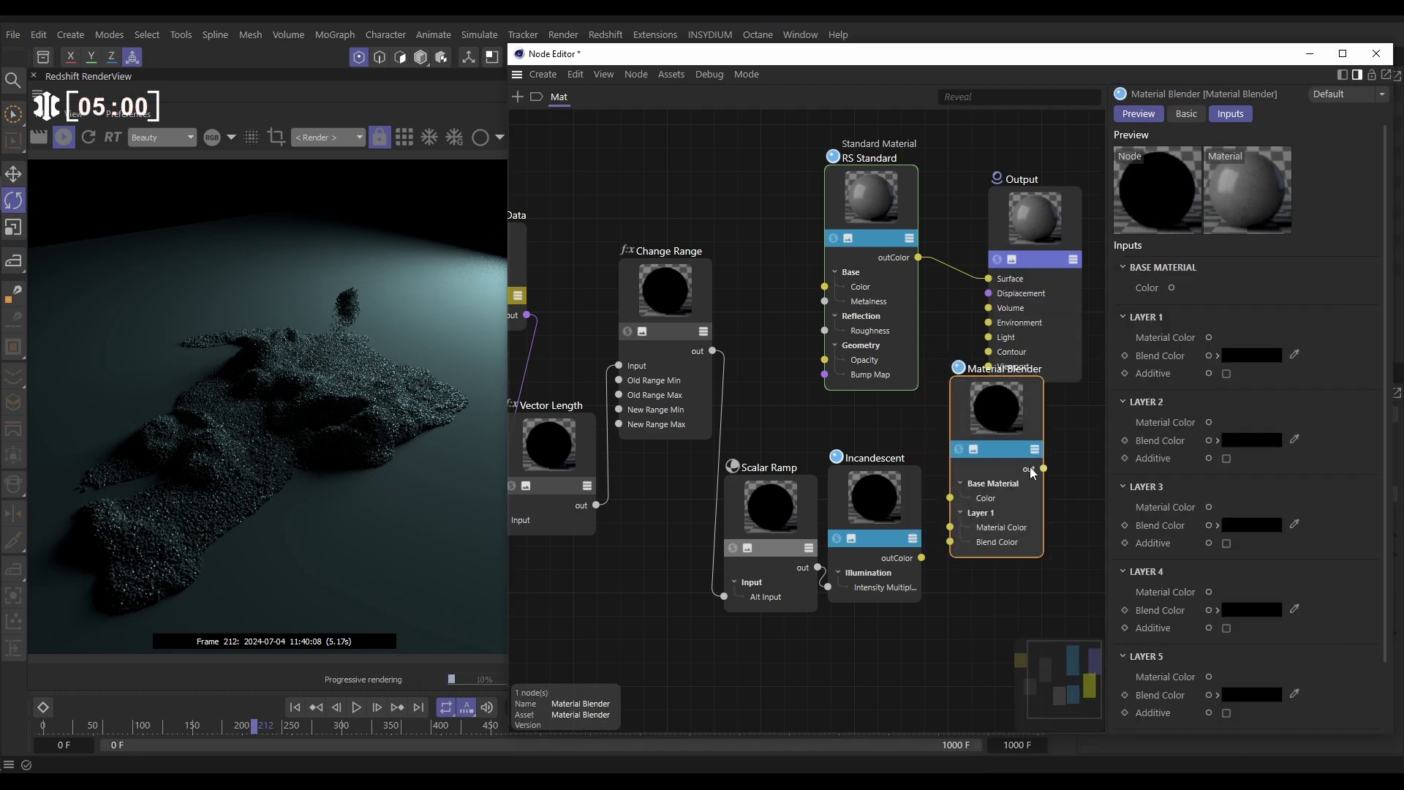
Step: Wire the blender to Output Surface, RS Standard to its base, Incandescent to Layer 1
{"action": "left_click_drag", "start_coordinate": [1058, 461], "coordinate": [990, 279]}
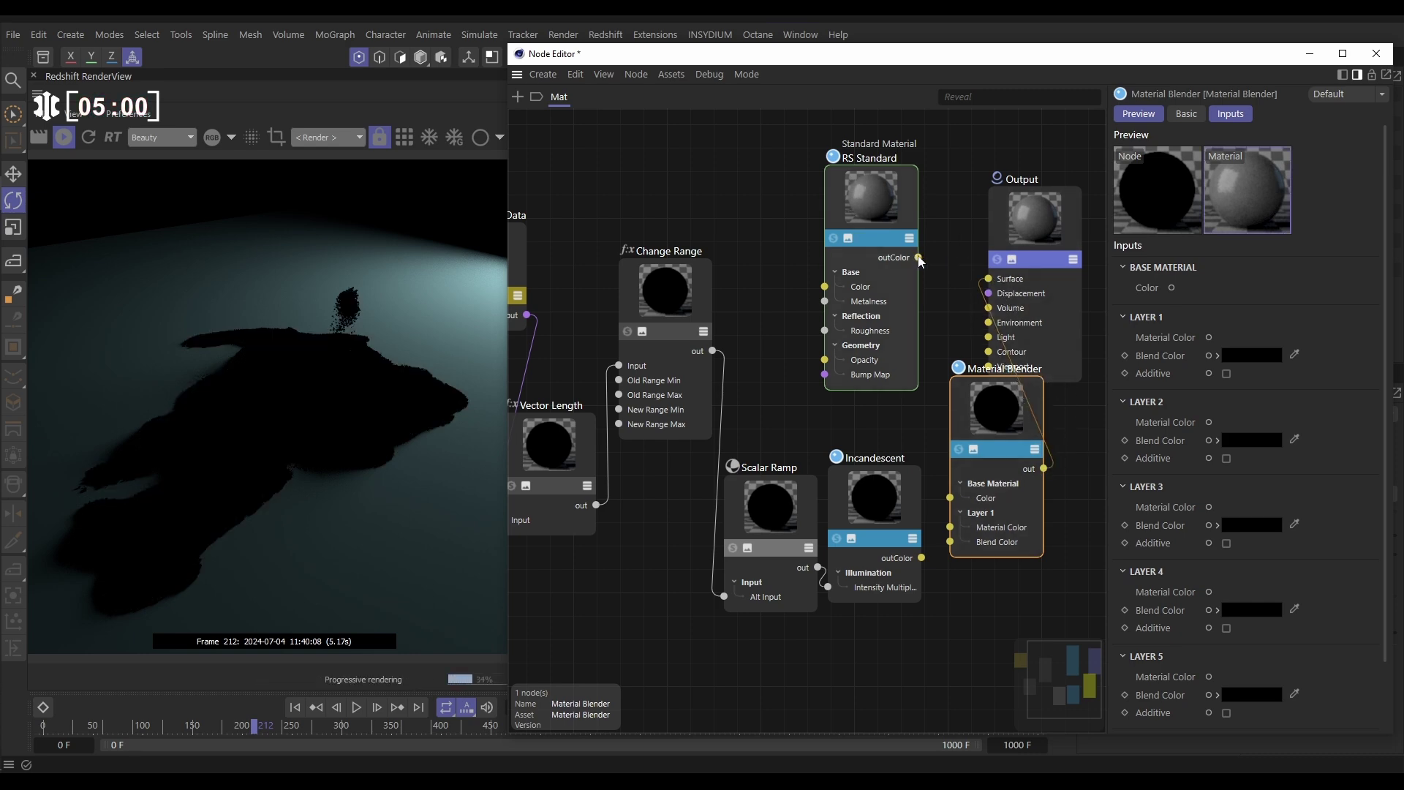
{"action": "left_click_drag", "start_coordinate": [918, 257], "coordinate": [951, 497]}
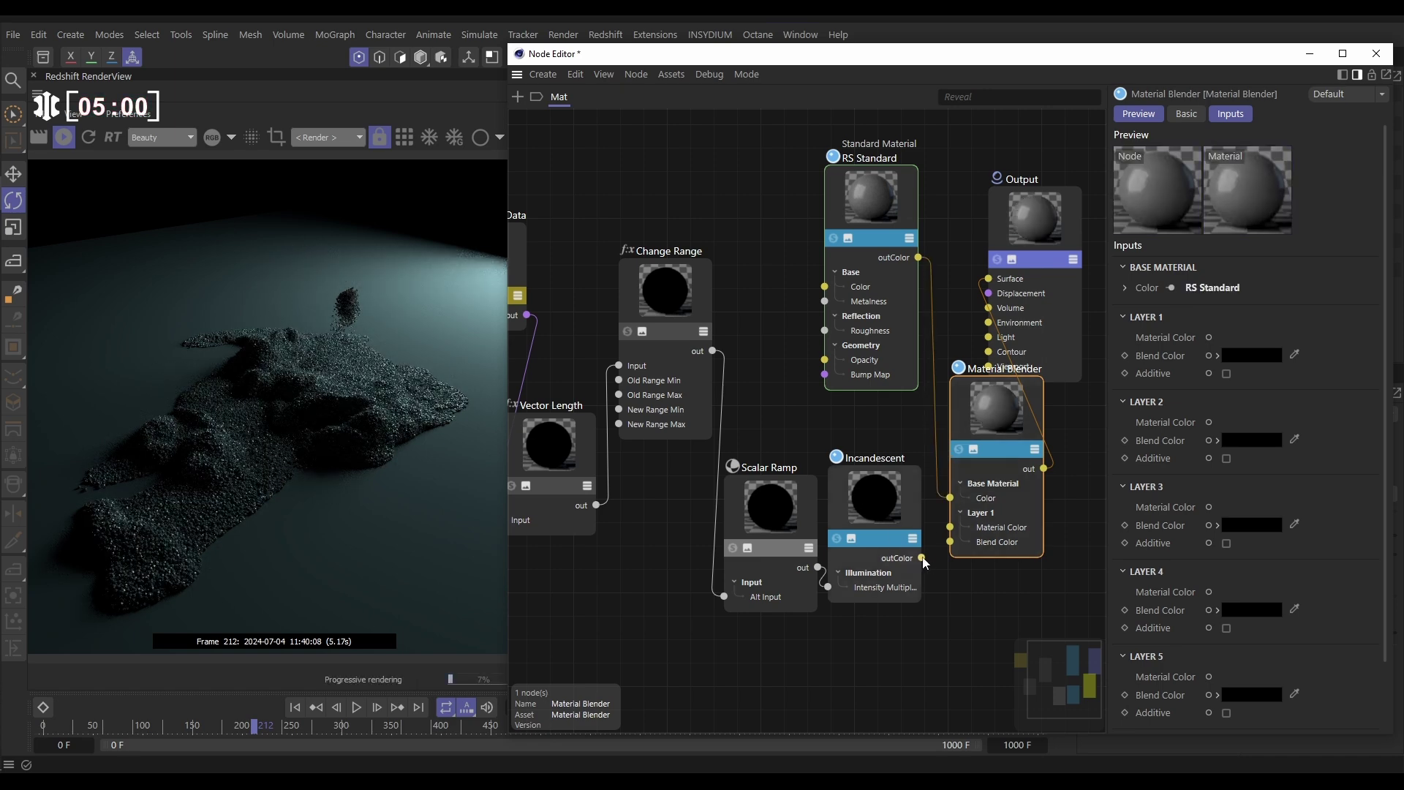
{"action": "left_click_drag", "start_coordinate": [922, 559], "coordinate": [953, 530]}
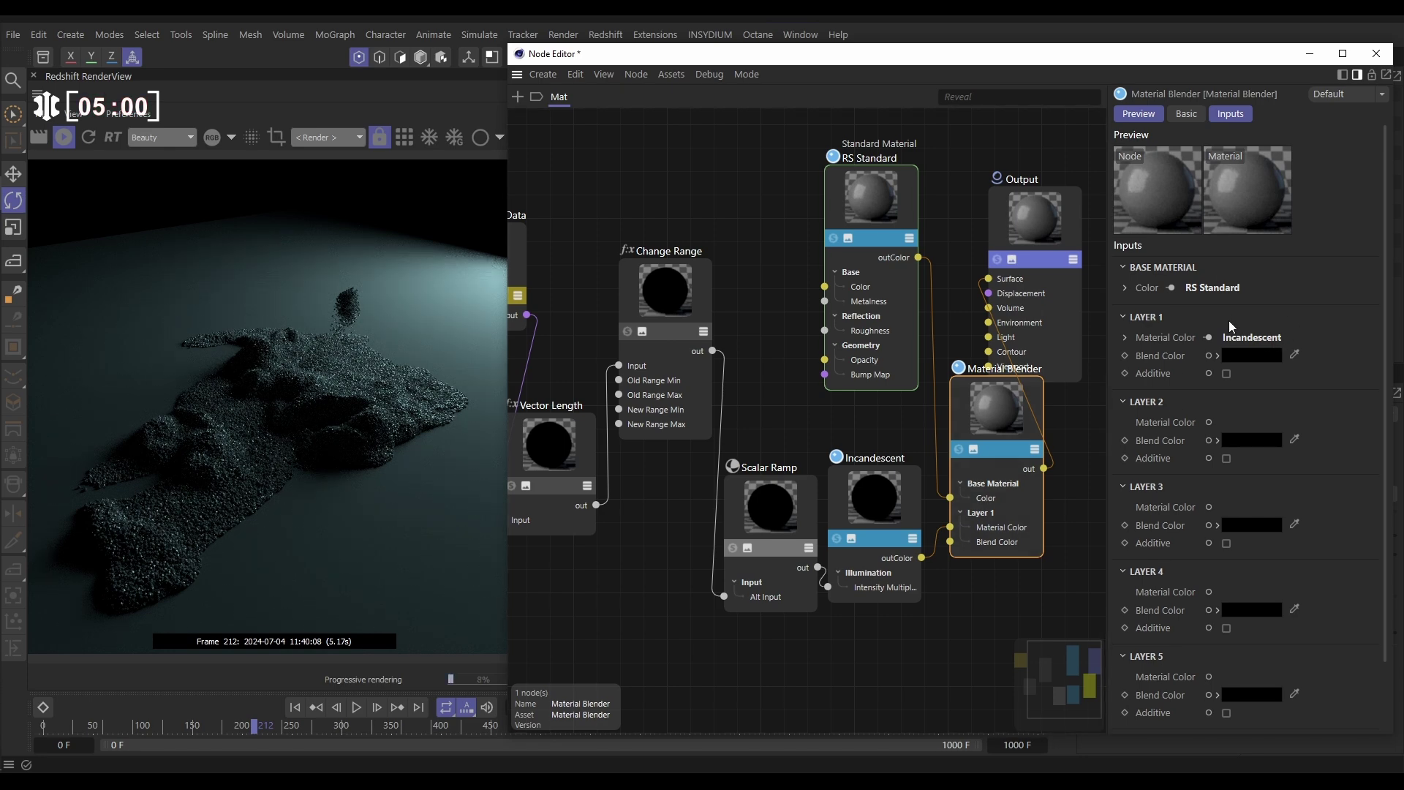
Step: Give Layer 1 a white blend colour with additive blending, then move the velocity nodes up-left
{"action": "left_click", "coordinate": [1216, 355]}
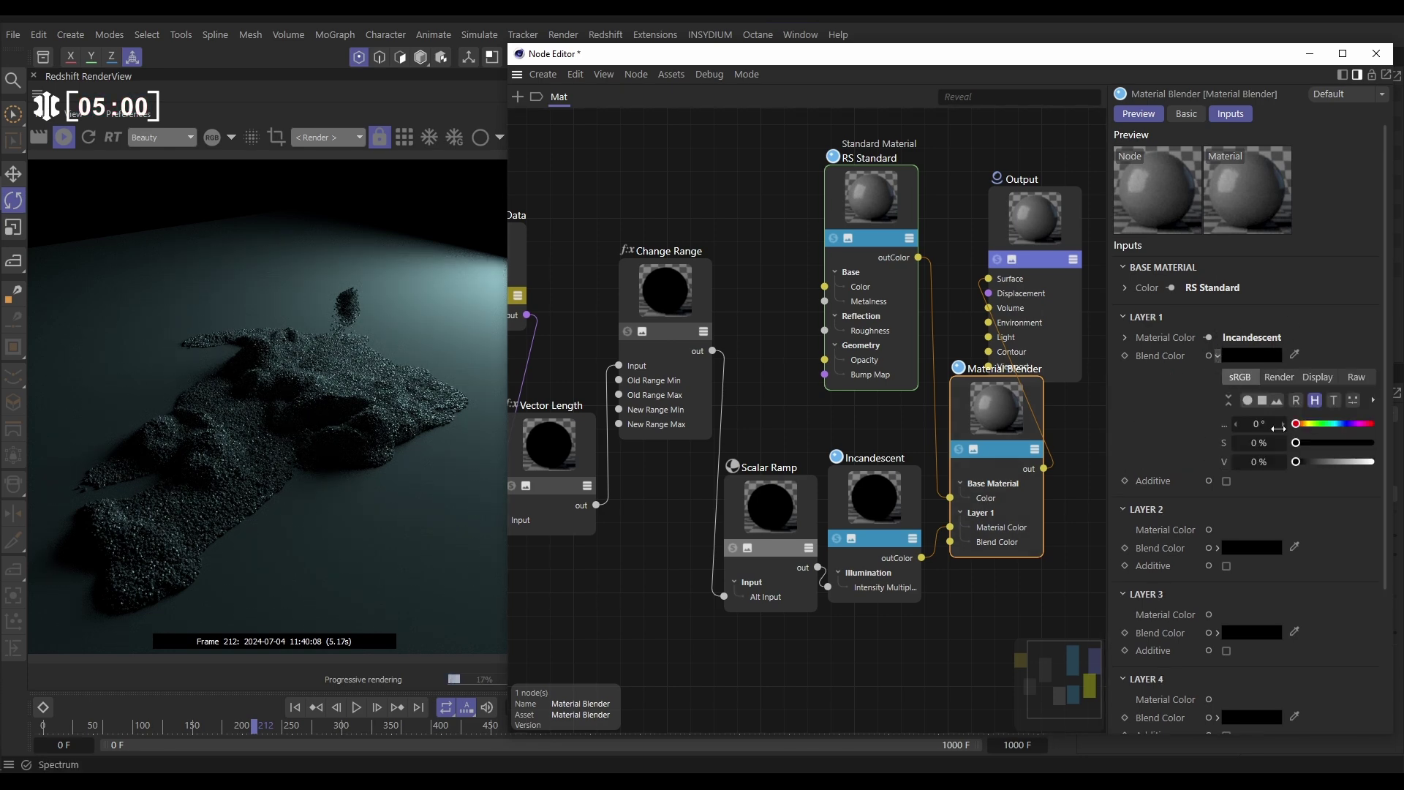
{"action": "left_click_drag", "start_coordinate": [1303, 463], "coordinate": [1343, 461]}
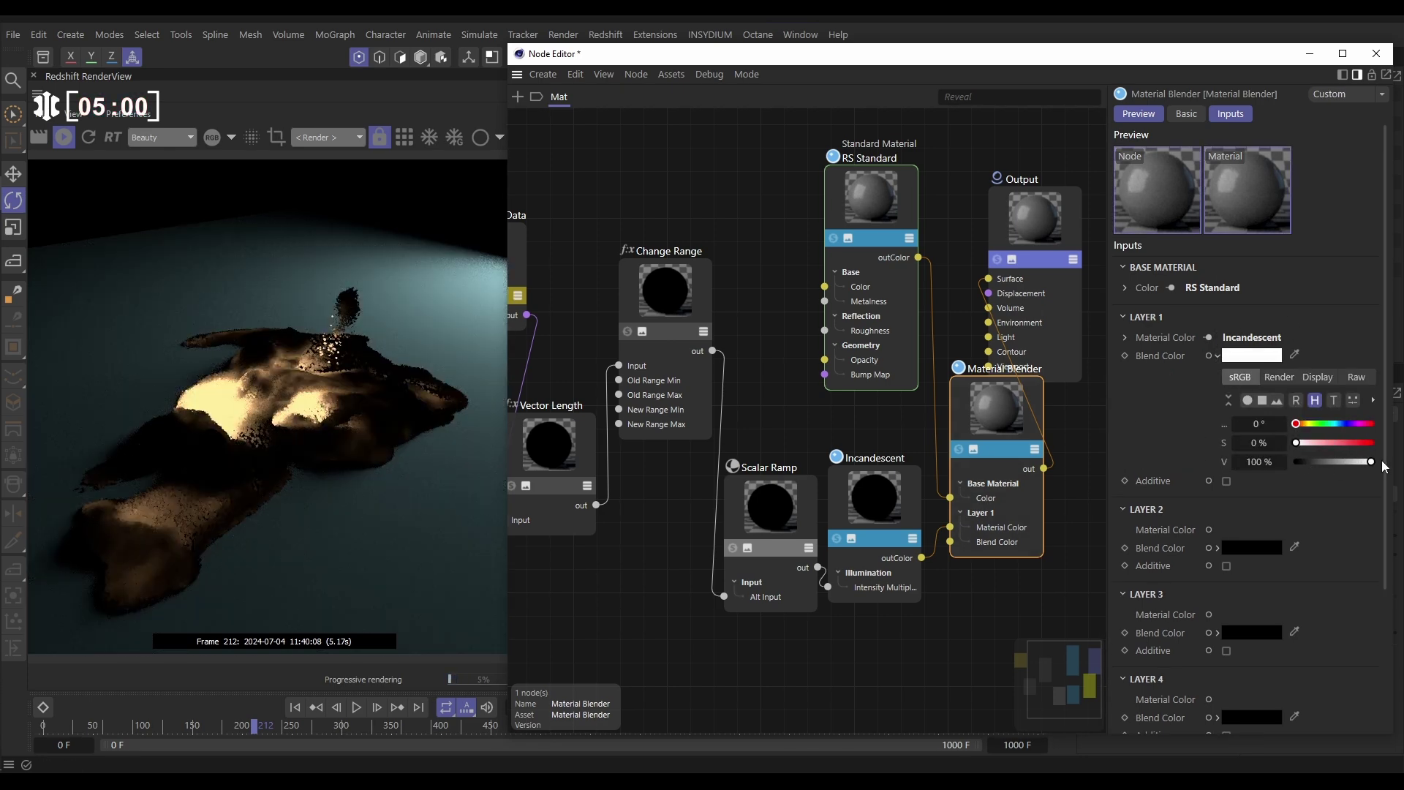
{"action": "left_click", "coordinate": [1327, 337]}
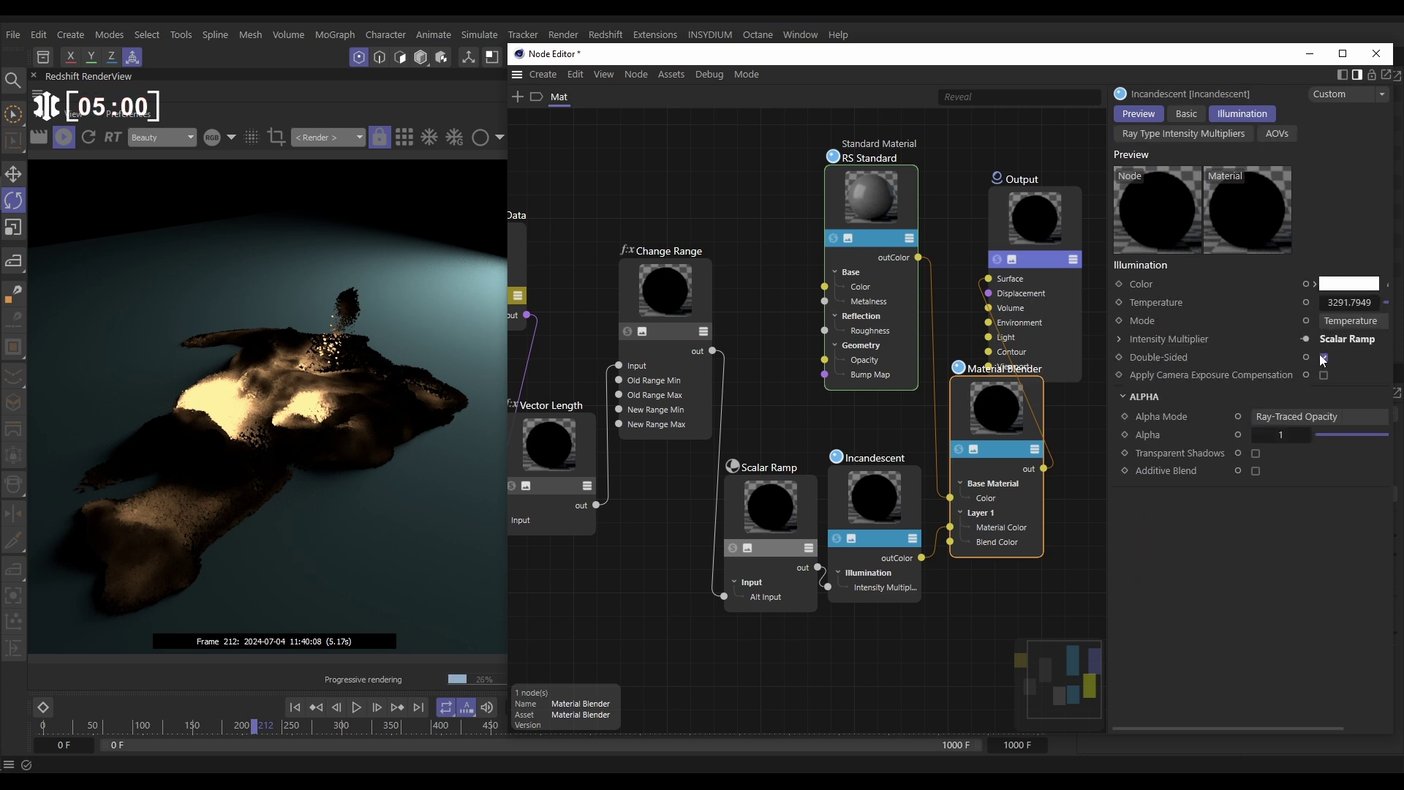
{"action": "left_click", "coordinate": [1004, 419]}
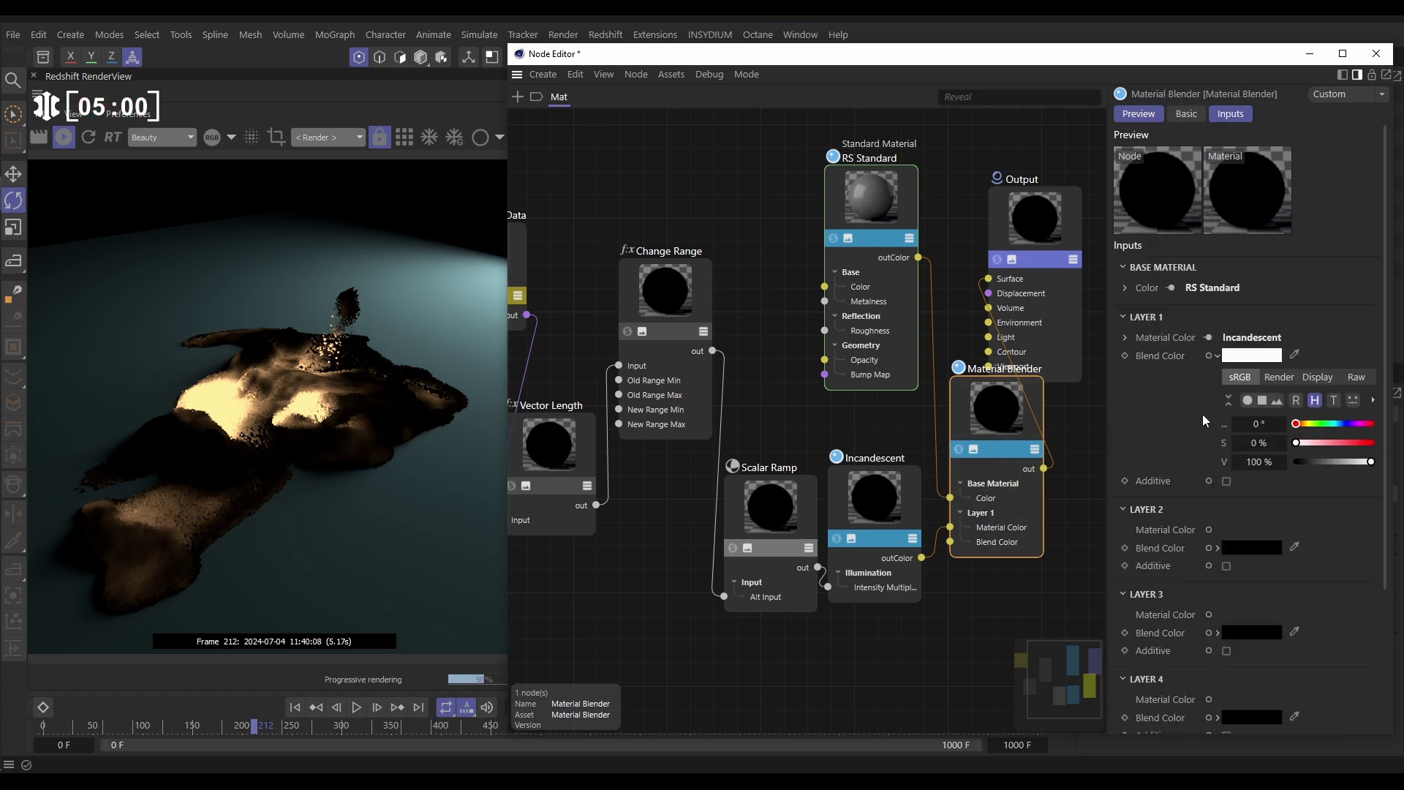
{"action": "left_click", "coordinate": [1226, 481]}
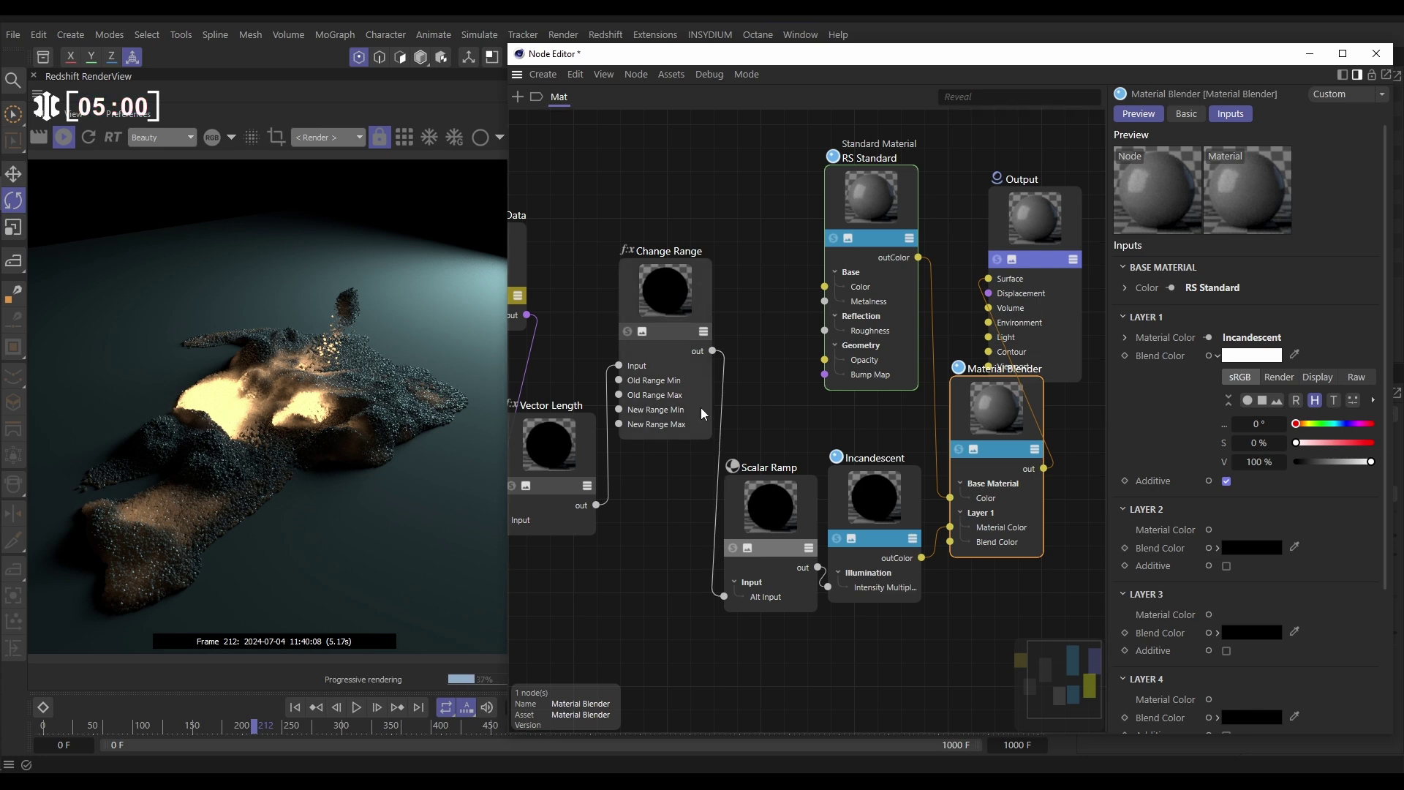
{"action": "left_click_drag", "start_coordinate": [783, 649], "coordinate": [566, 347]}
{"action": "left_click_drag", "start_coordinate": [777, 493], "coordinate": [651, 425]}
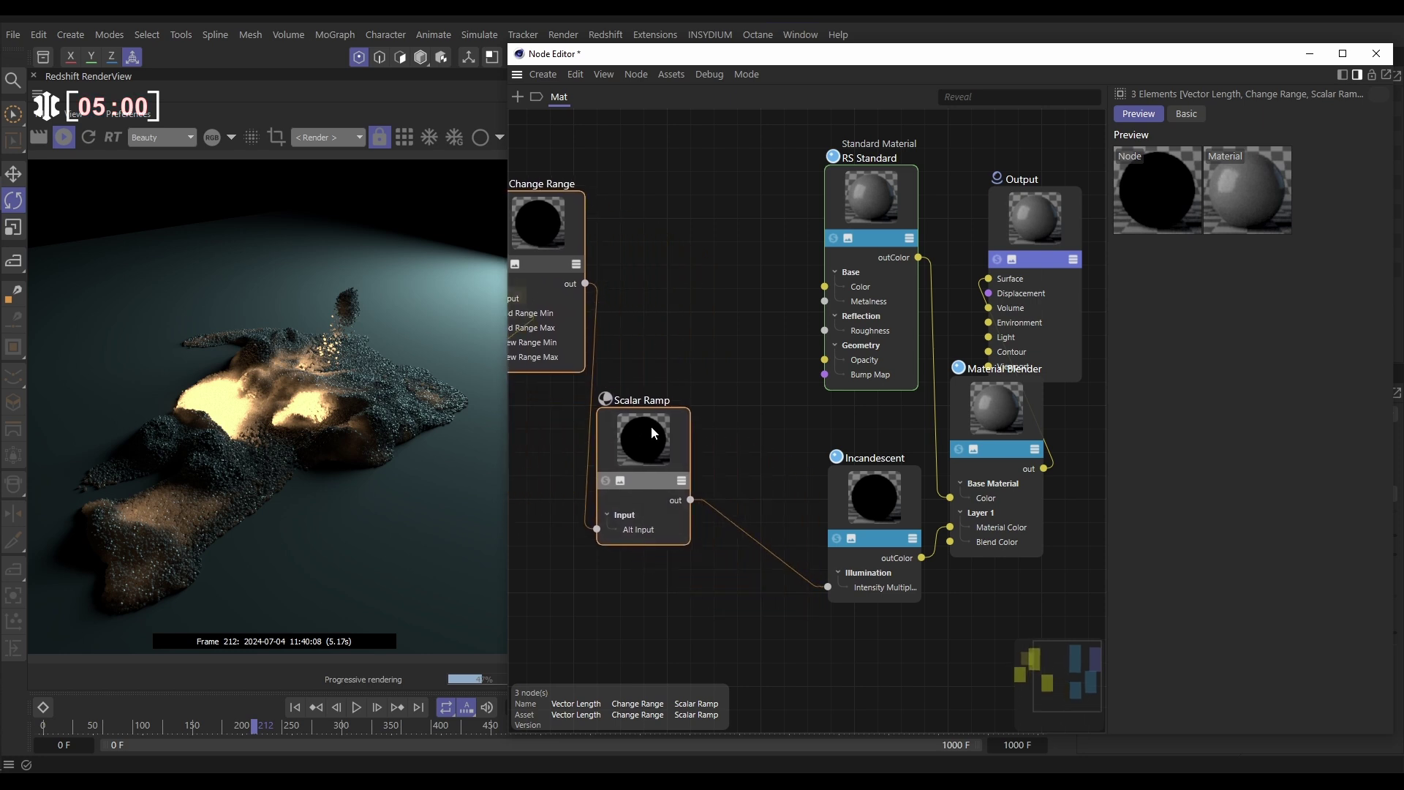
Step: Add a float Mul node to the graph via the 'mul' search
{"action": "left_click", "coordinate": [755, 473]}
{"action": "double_click", "coordinate": [755, 479]}
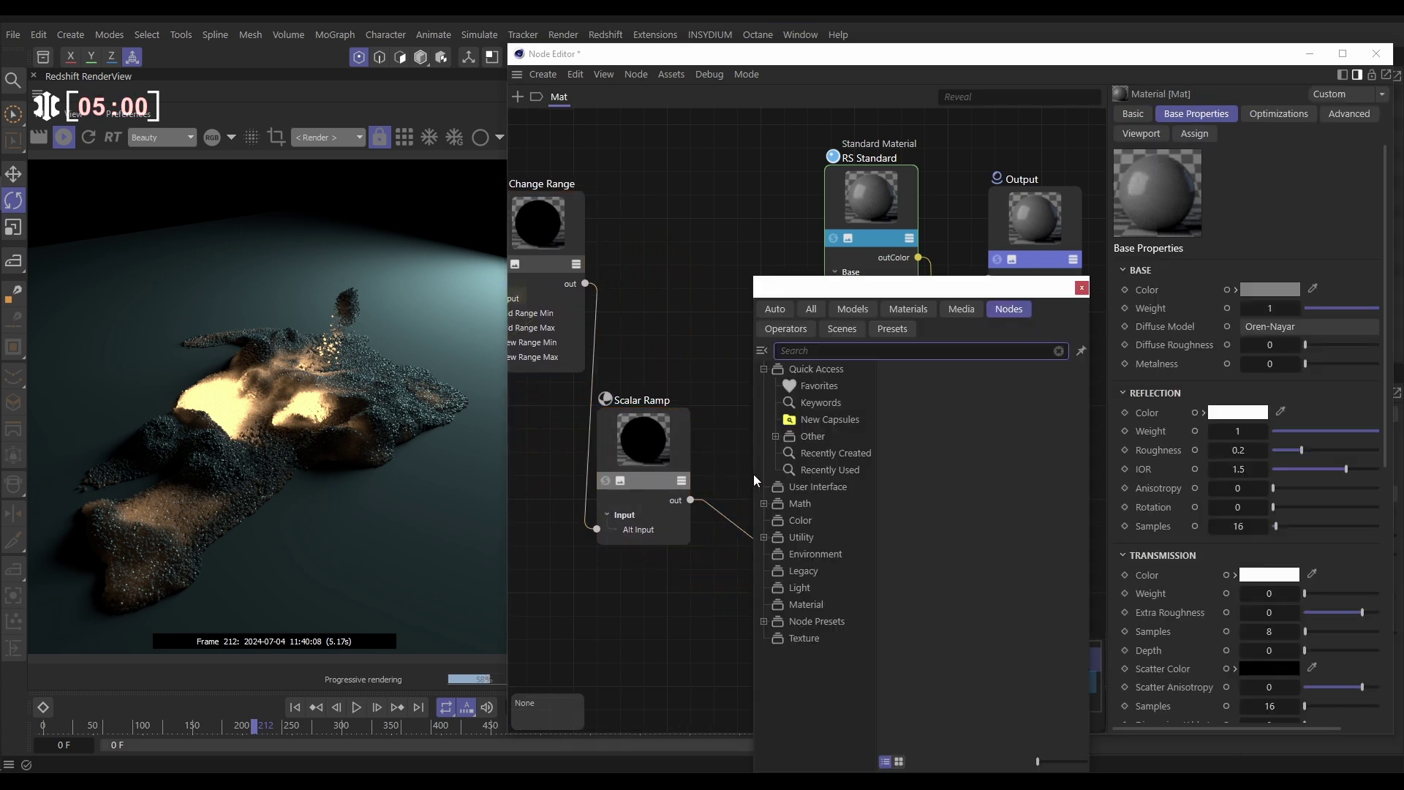
{"action": "type", "text": "mul"}
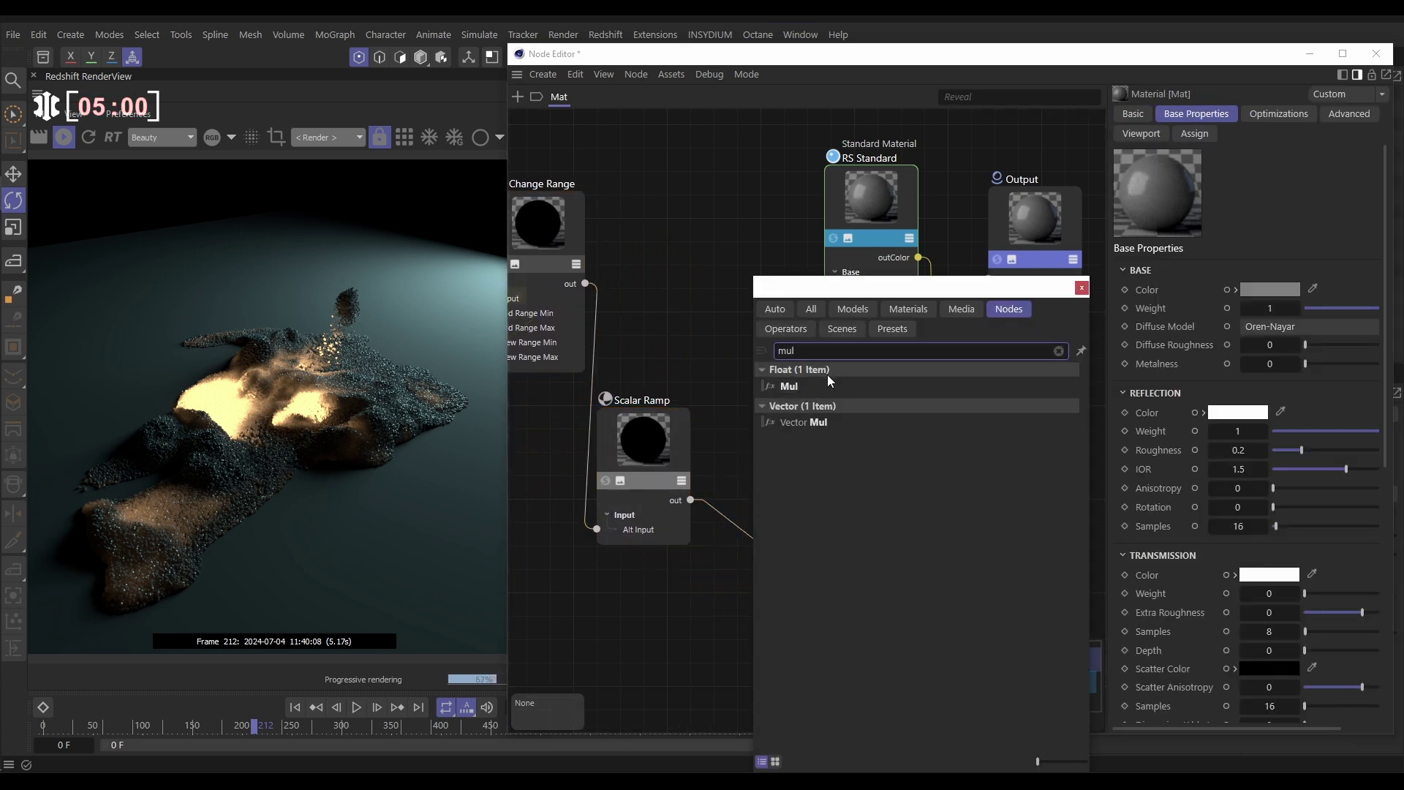
{"action": "left_click", "coordinate": [787, 387]}
{"action": "left_click_drag", "start_coordinate": [786, 388], "coordinate": [735, 342]}
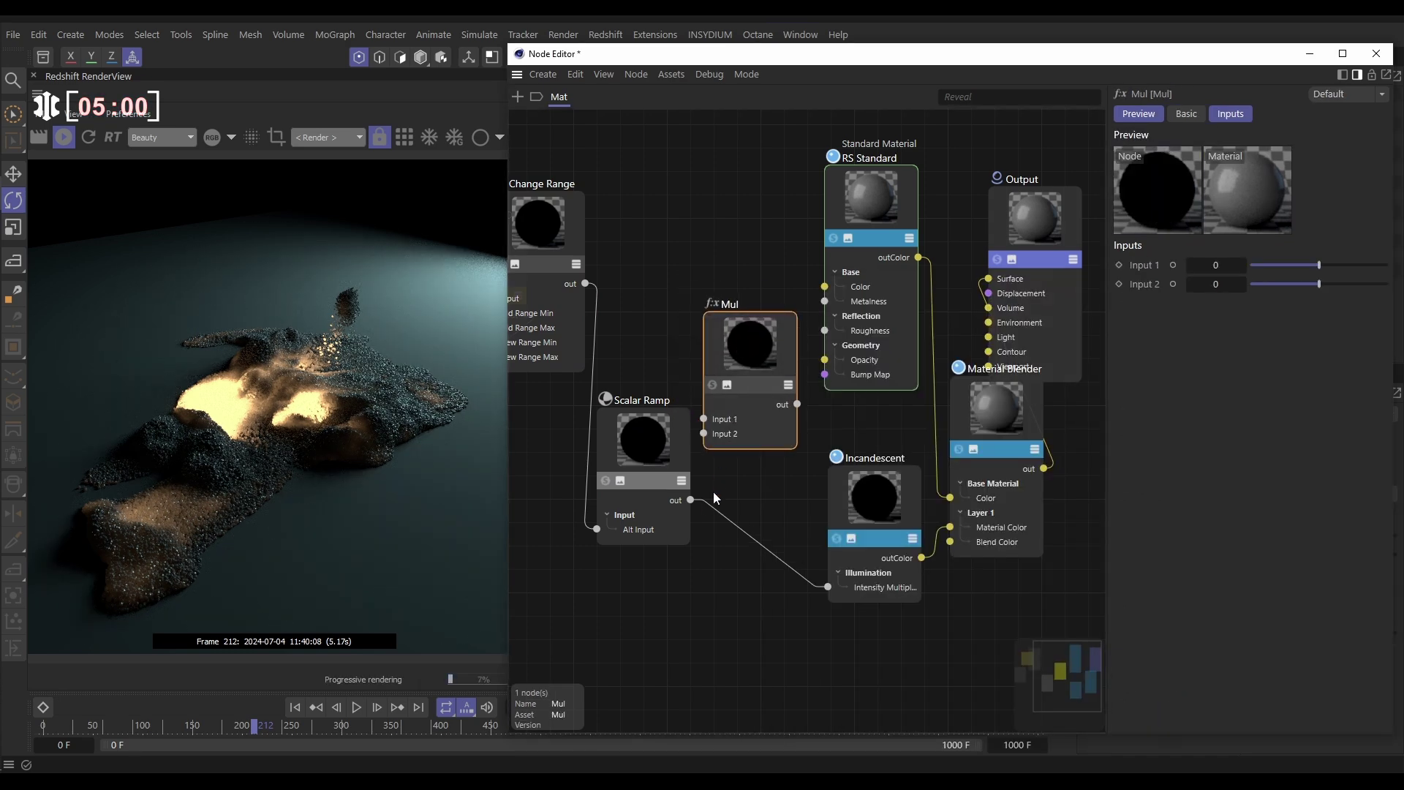
Step: Route Scalar Ramp through the Mul into Incandescent's Intensity Multiplier, with Input 2 set to 2
{"action": "left_click_drag", "start_coordinate": [706, 419], "coordinate": [706, 419]}
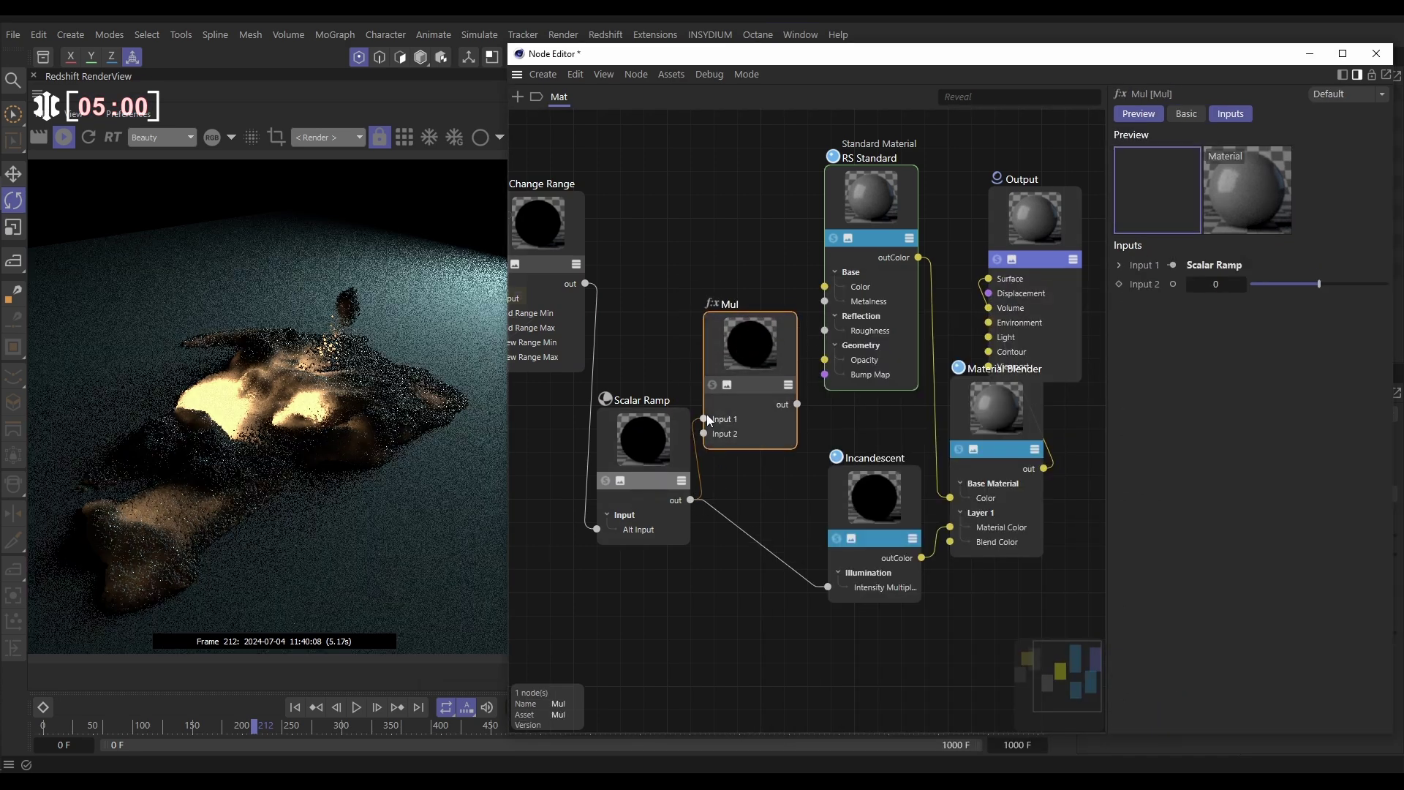
{"action": "left_click_drag", "start_coordinate": [798, 403], "coordinate": [827, 590]}
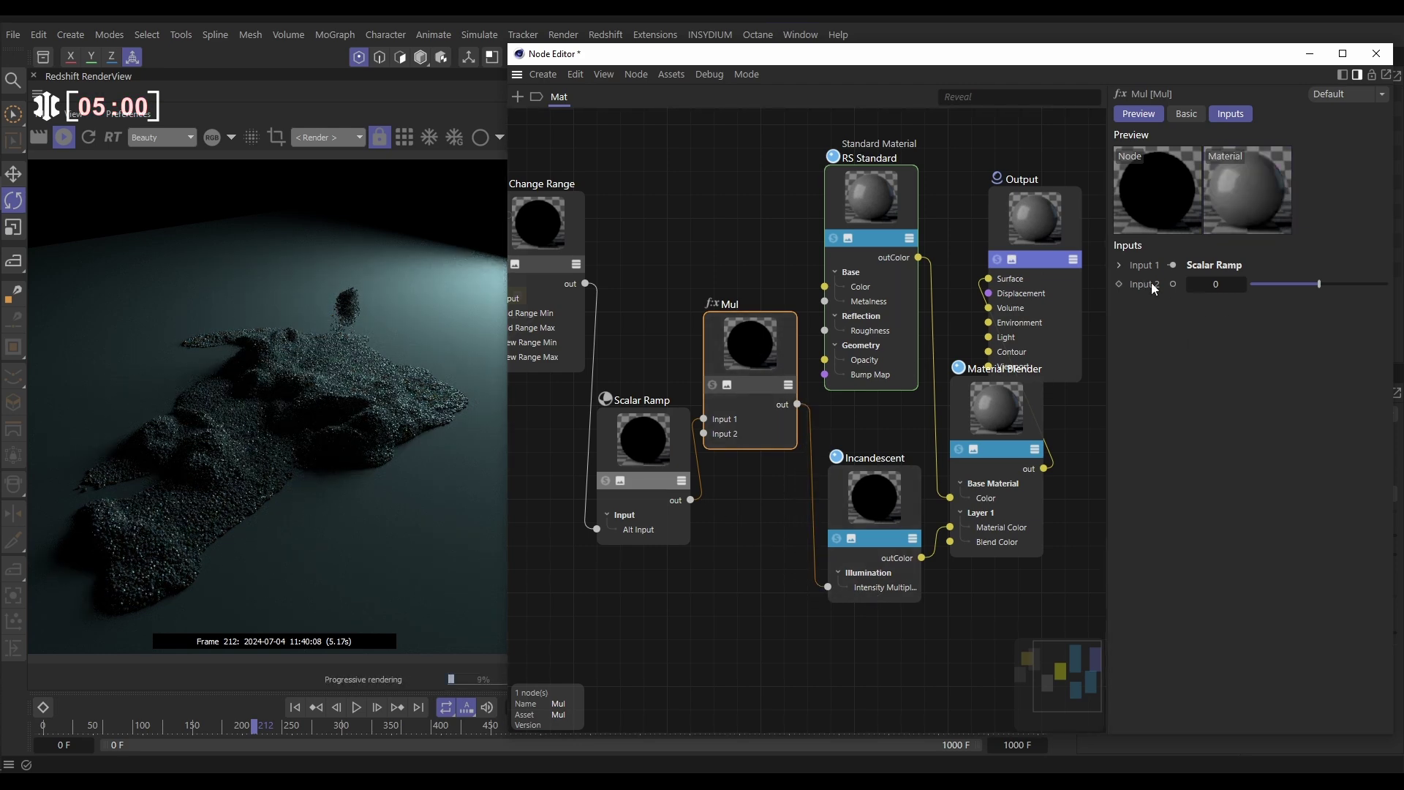
{"action": "left_click_drag", "start_coordinate": [1208, 291], "coordinate": [1311, 301]}
{"action": "left_click", "coordinate": [1216, 284]}
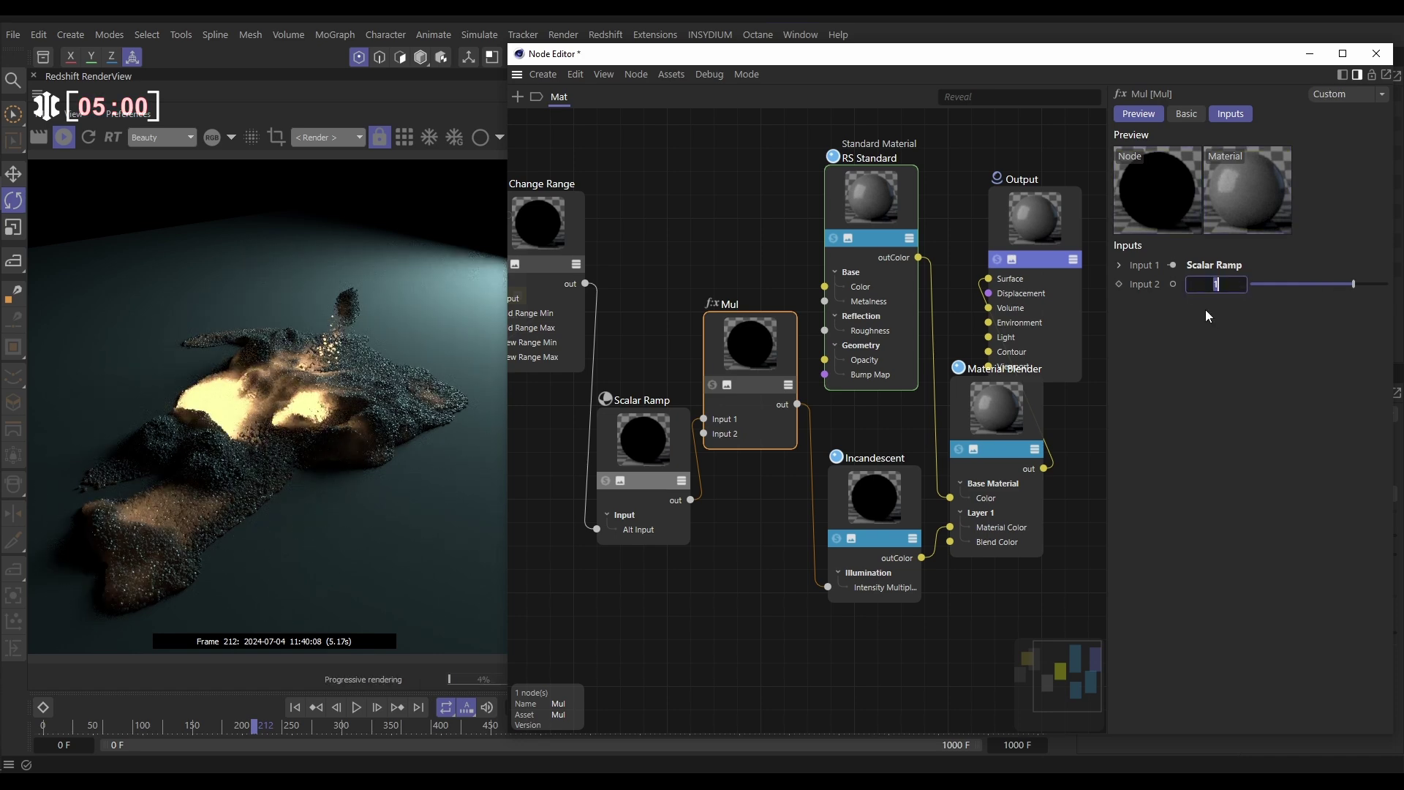
{"action": "type", "text": "2"}
{"action": "key", "text": "Return"}
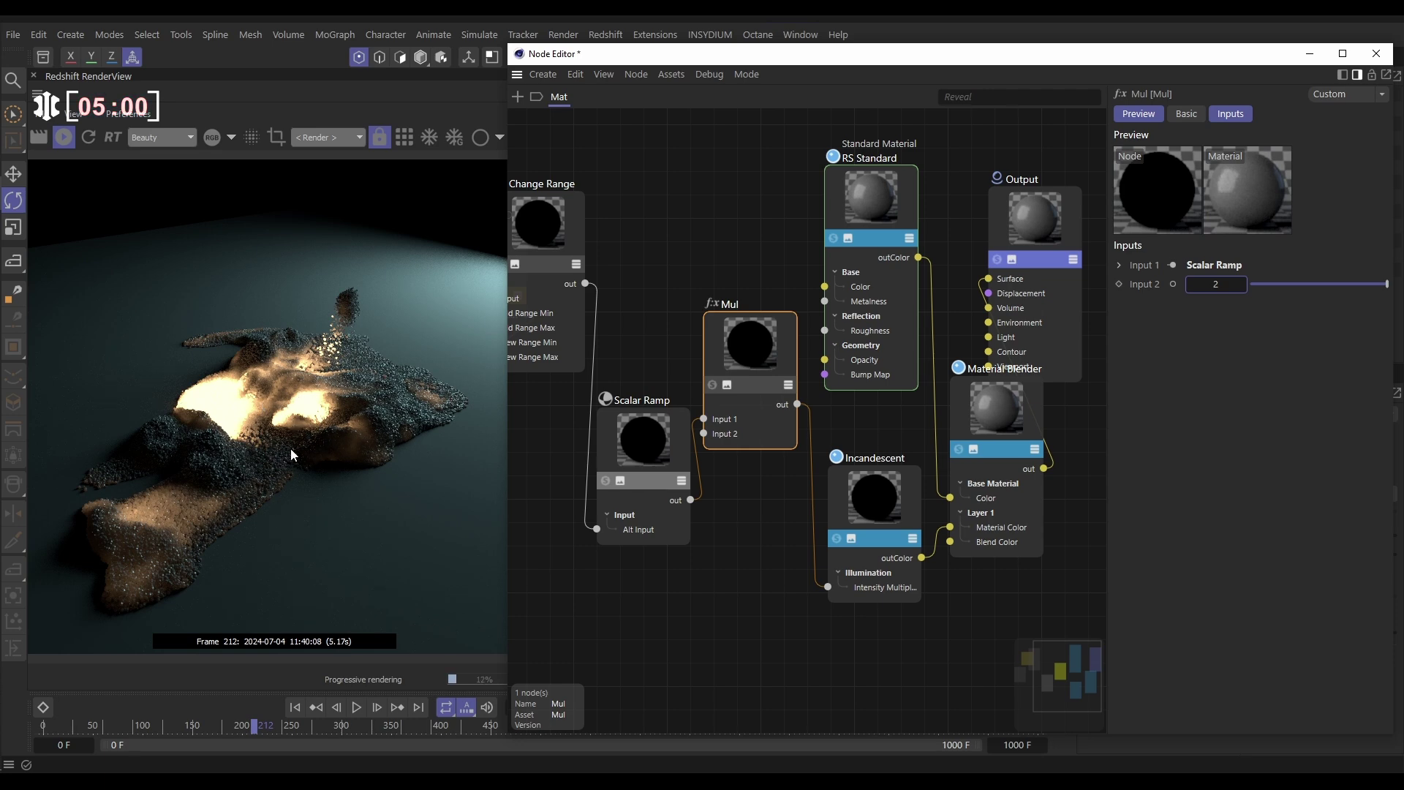
{"action": "left_click", "coordinate": [1375, 54]}
Step: Review the melt glow at frames 169, 137, 206 and finally 259
{"action": "mouse_move", "coordinate": [764, 422]}
{"action": "left_mouse_down"}
{"action": "mouse_move", "coordinate": [730, 423]}
{"action": "mouse_move", "coordinate": [780, 410]}
{"action": "left_mouse_up"}
{"action": "left_click", "coordinate": [212, 725]}
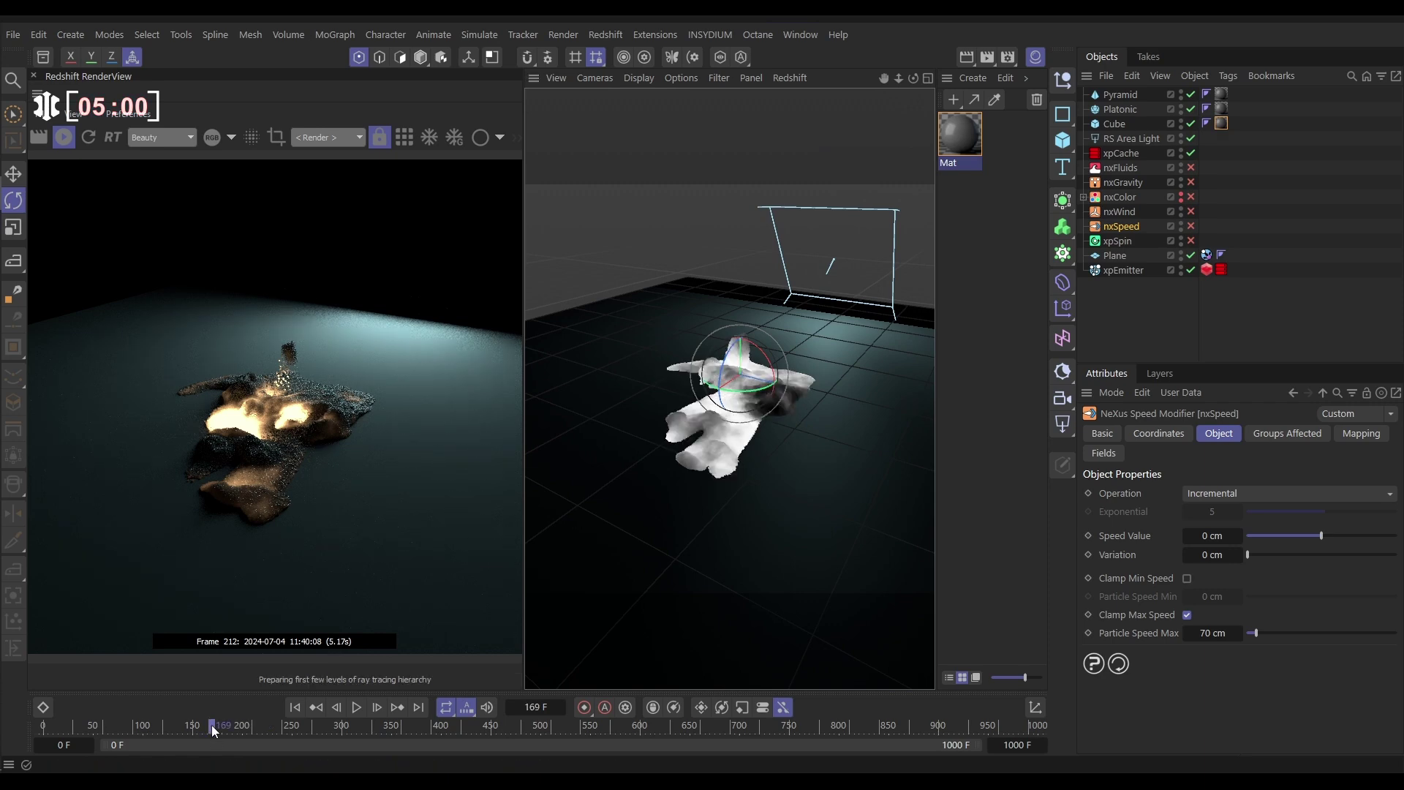
{"action": "left_click", "coordinate": [180, 725]}
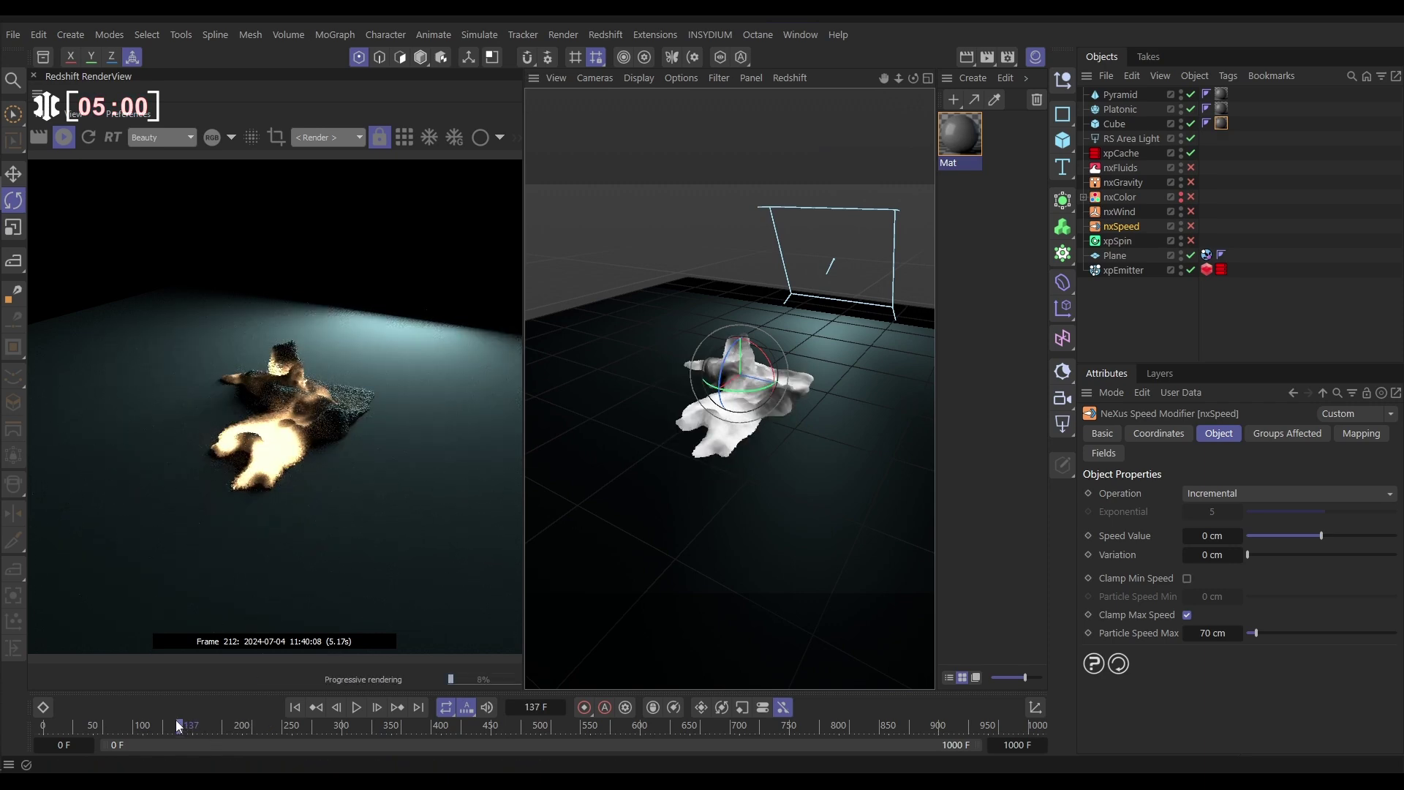
{"action": "left_click", "coordinate": [249, 725]}
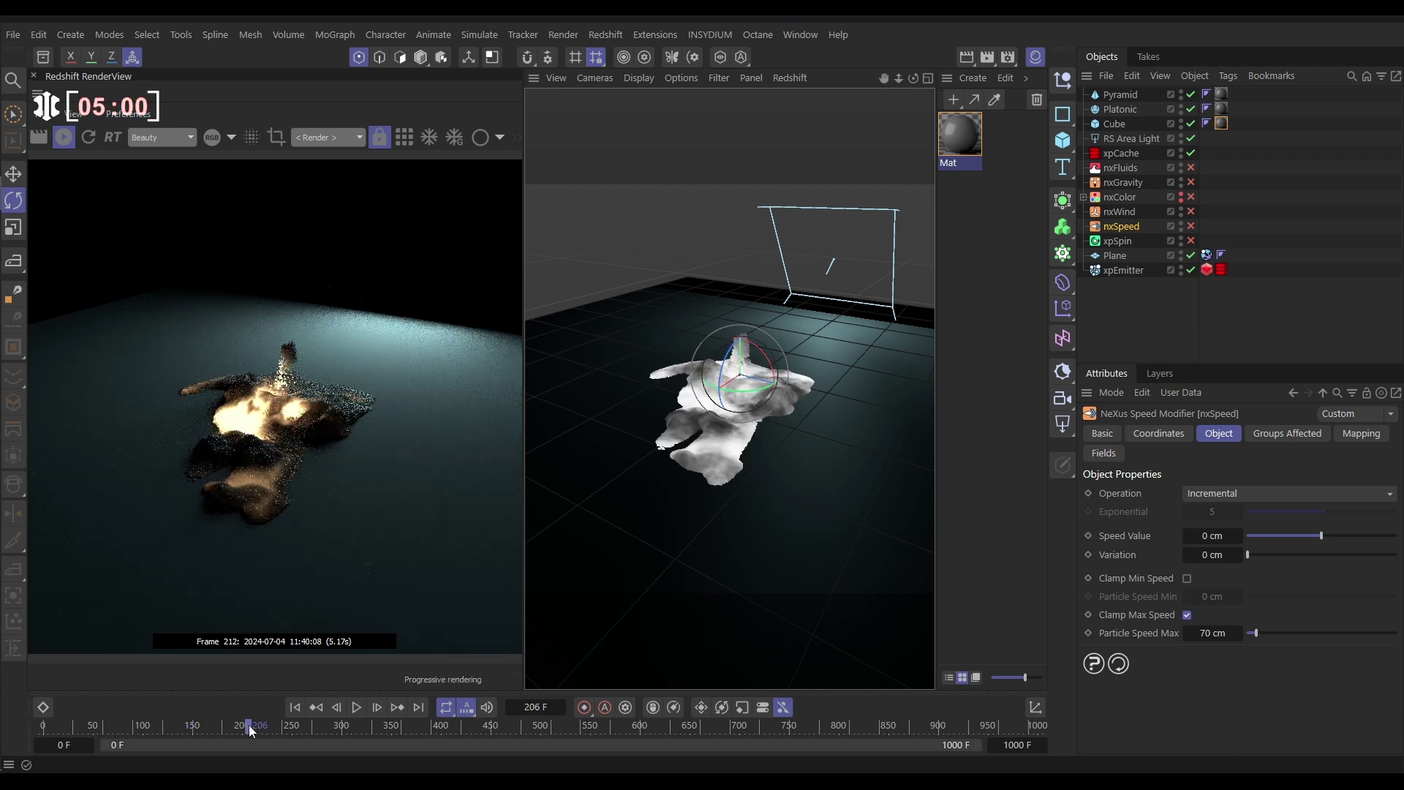
{"action": "left_click", "coordinate": [300, 726]}
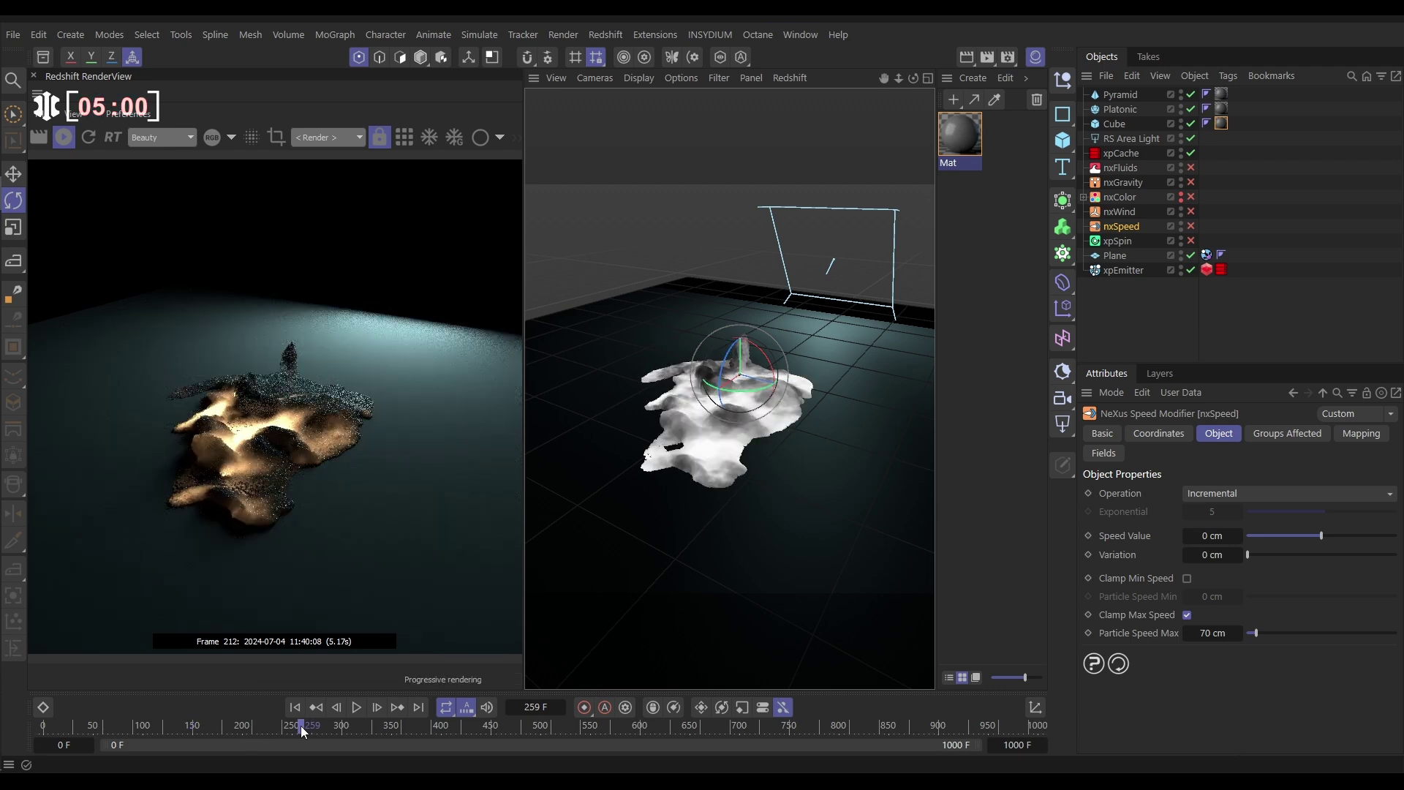